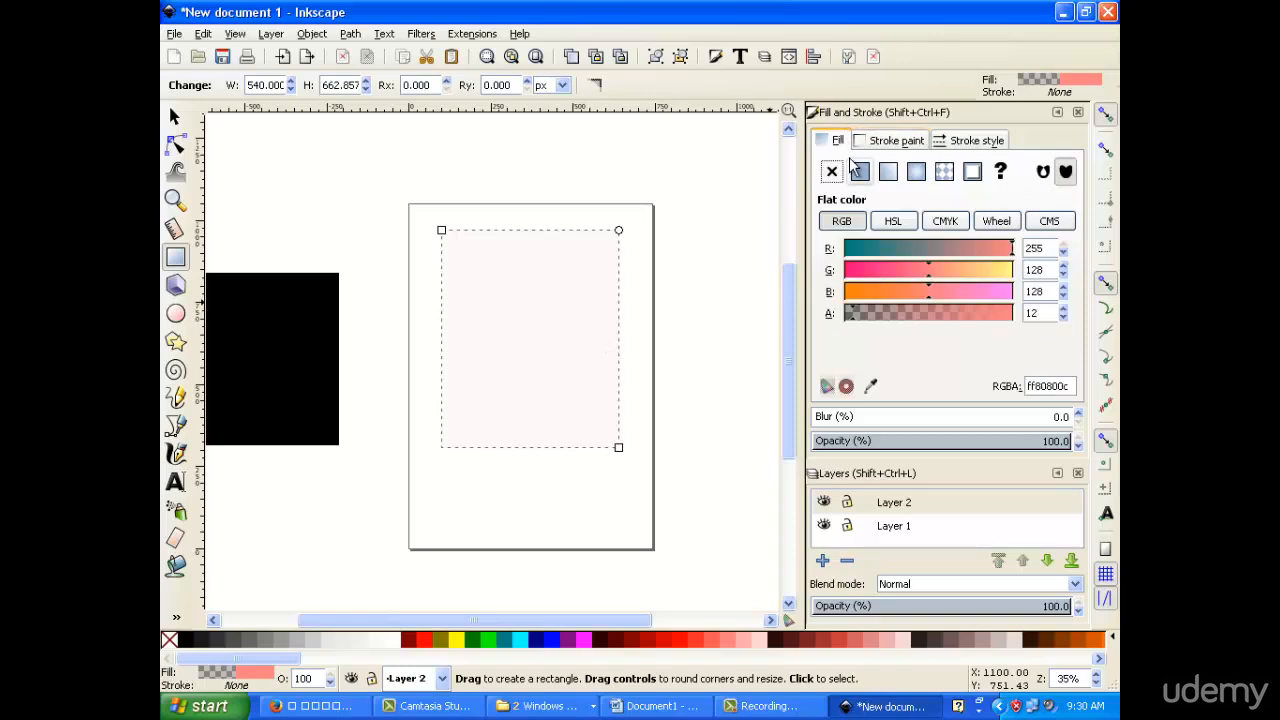
left_click(860, 172)
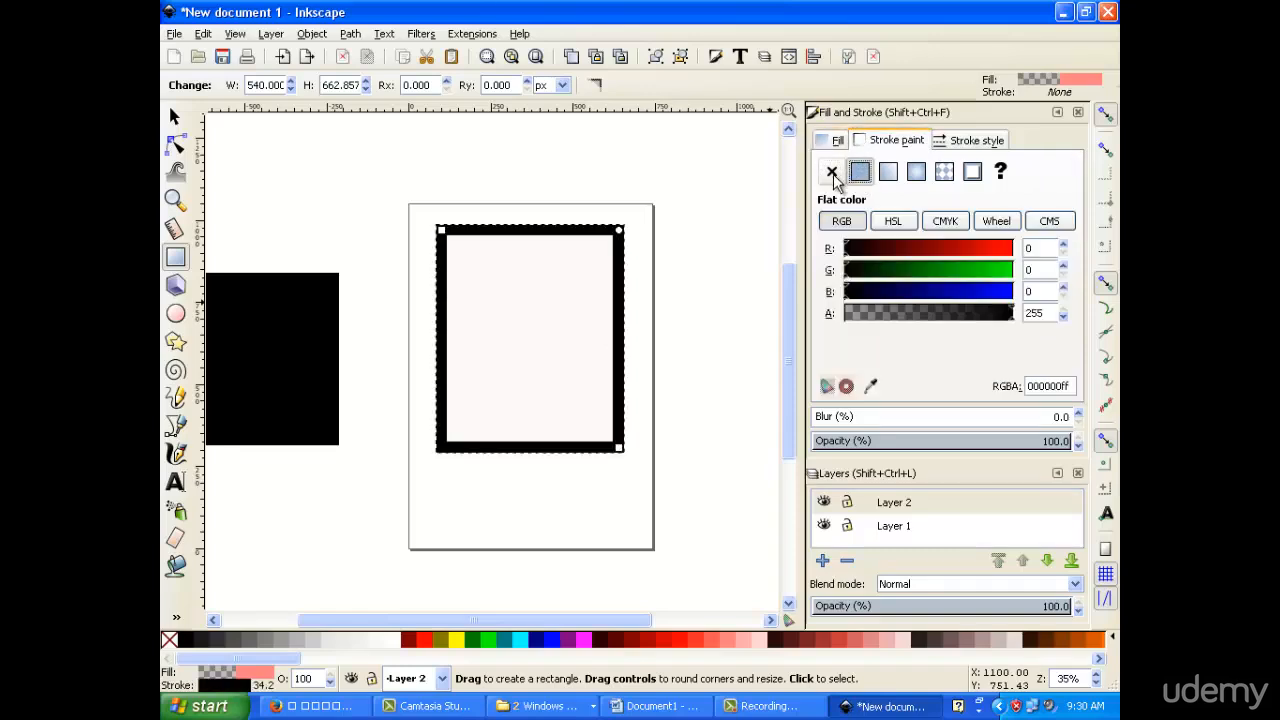
left_click(831, 171)
left_click(838, 141)
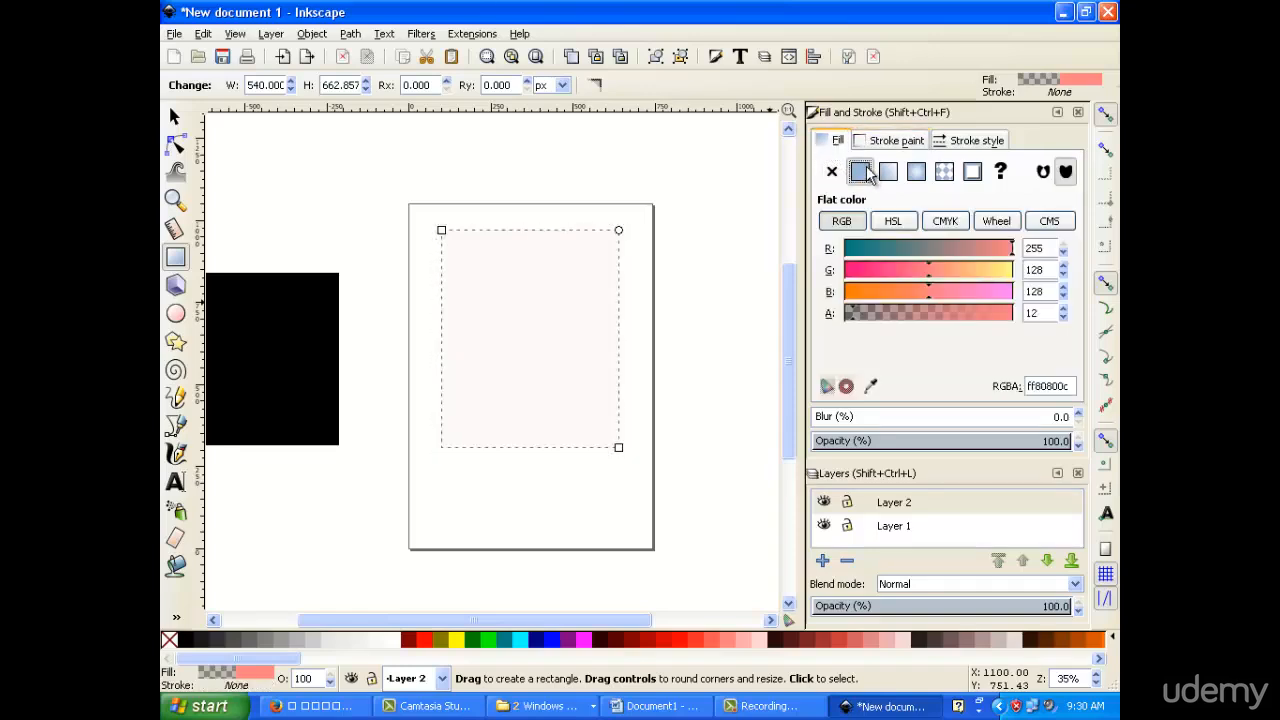
Step: Set the Rectangle tool's preferences so new objects use the last used style
double_click(176, 260)
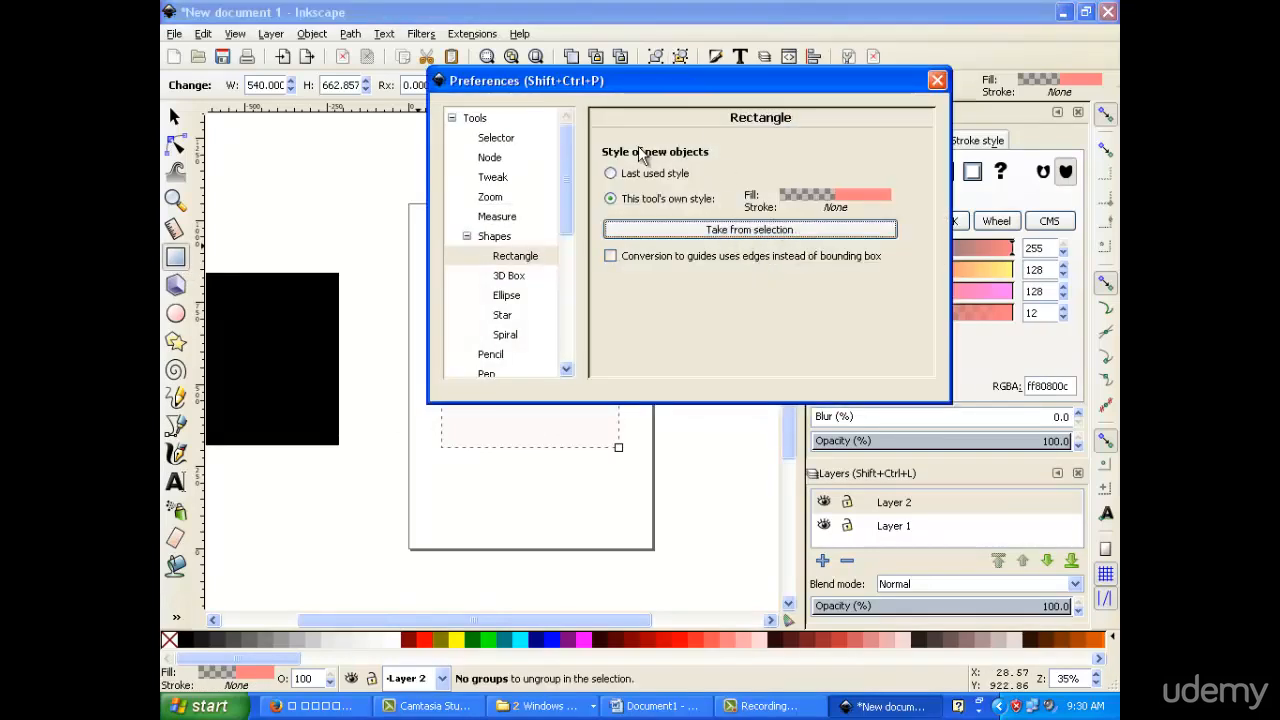
left_click(610, 173)
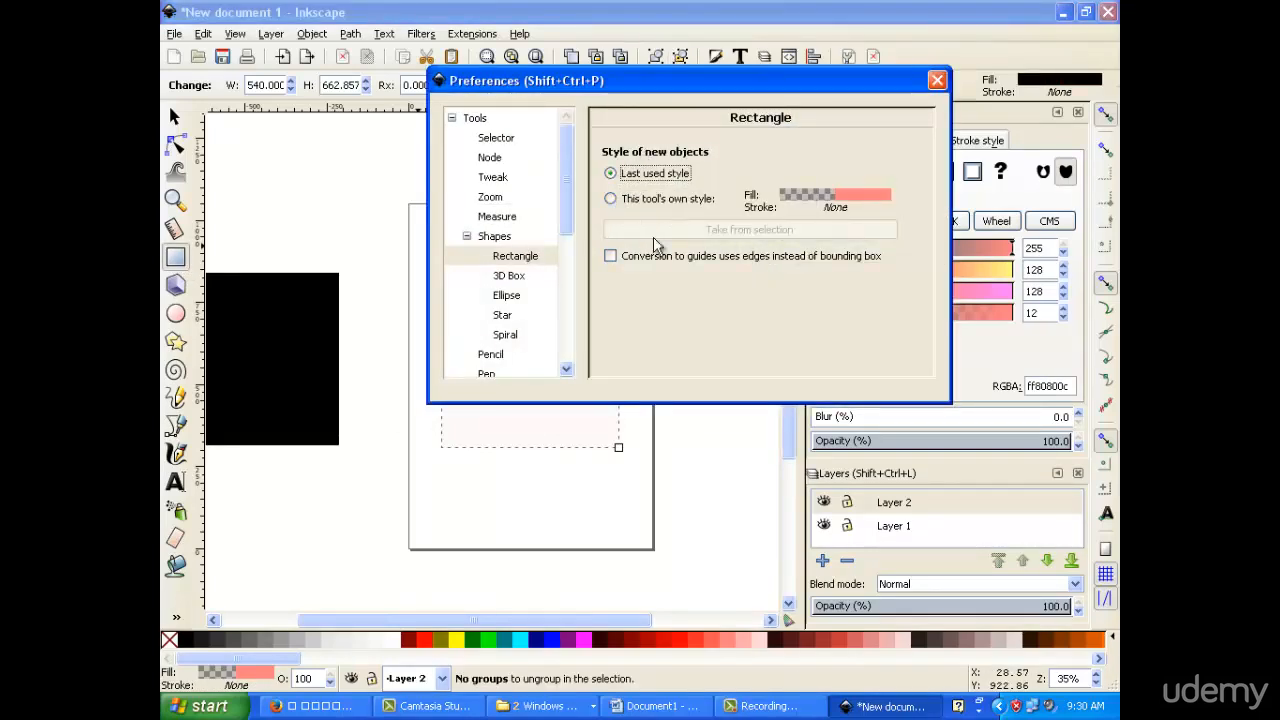
left_click(937, 80)
Step: Draw a rectangle covering the whole page, about 751 by 1083 px, and fill it with purple (800080)
left_click_drag(381, 189, 610, 390)
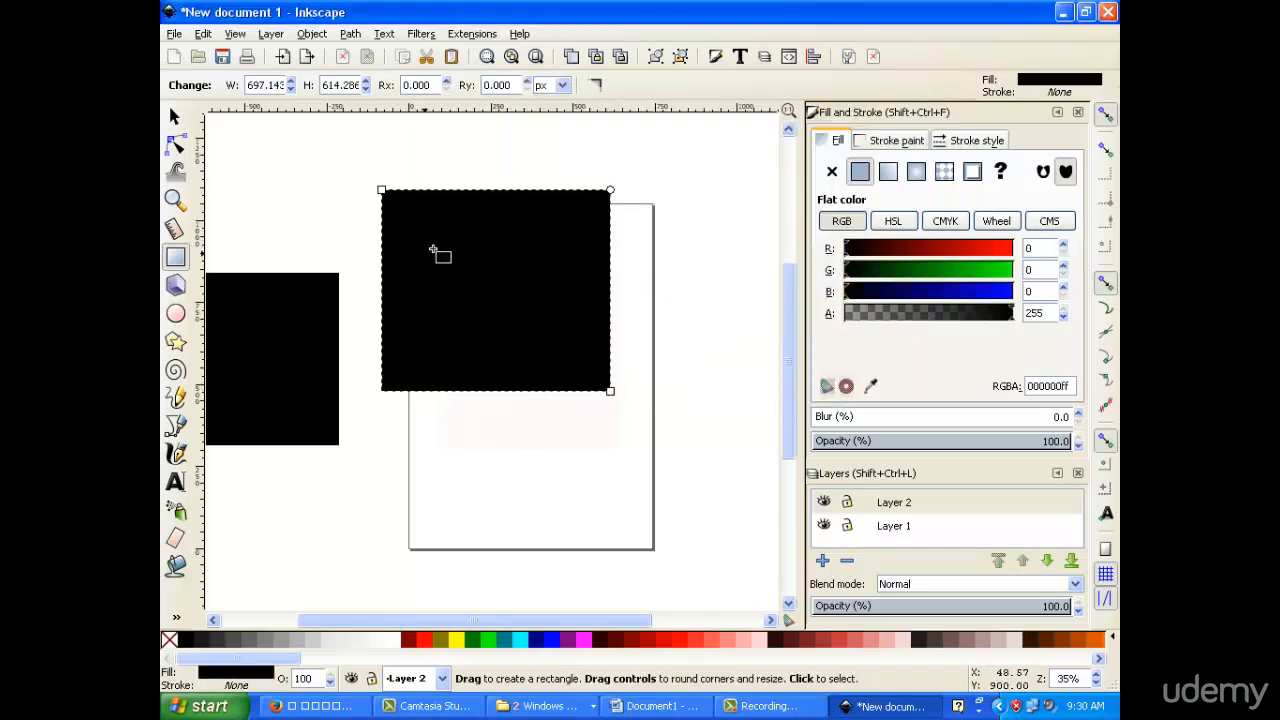
left_click(175, 117)
left_click_drag(445, 270, 476, 281)
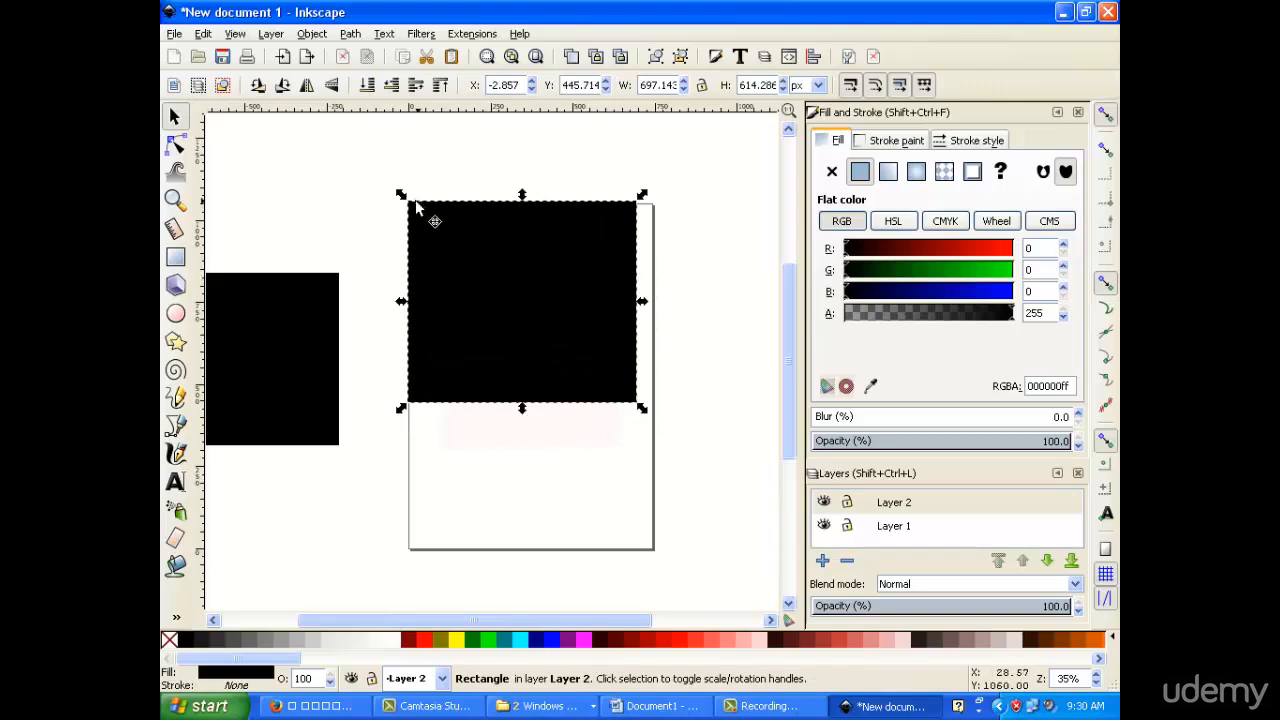
left_click_drag(641, 407, 646, 549)
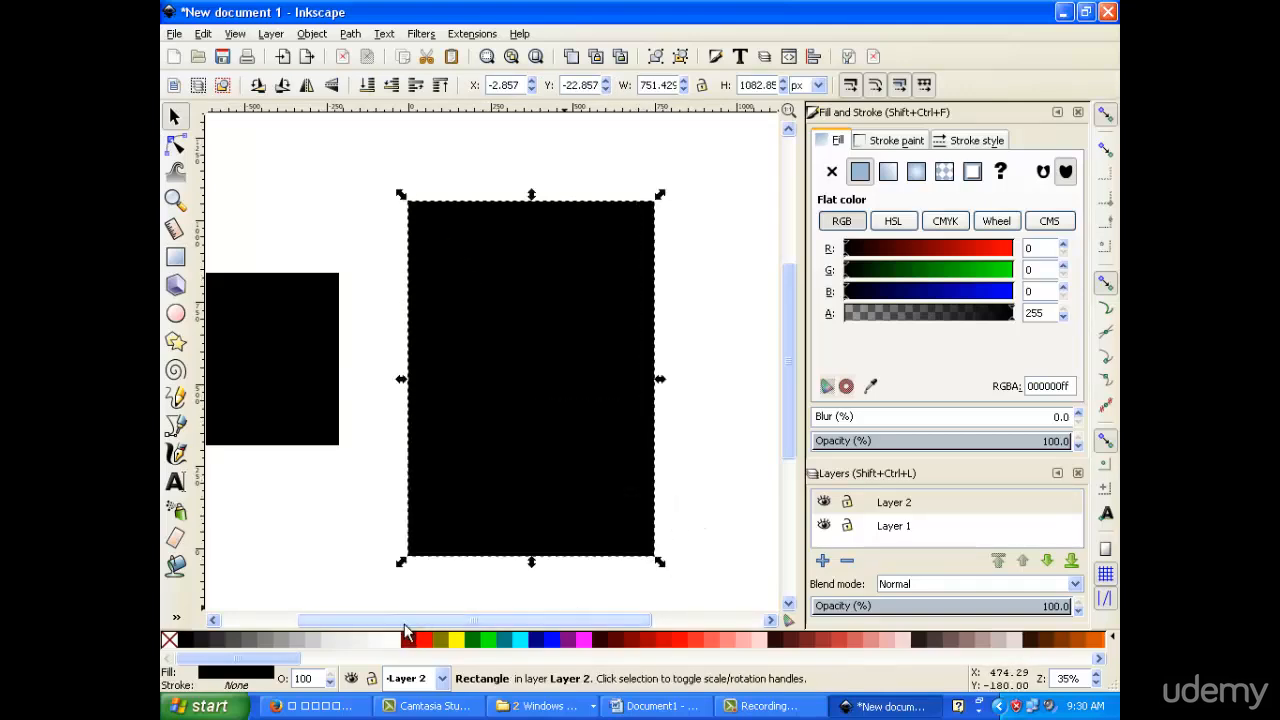
left_click(582, 641)
left_click(572, 645)
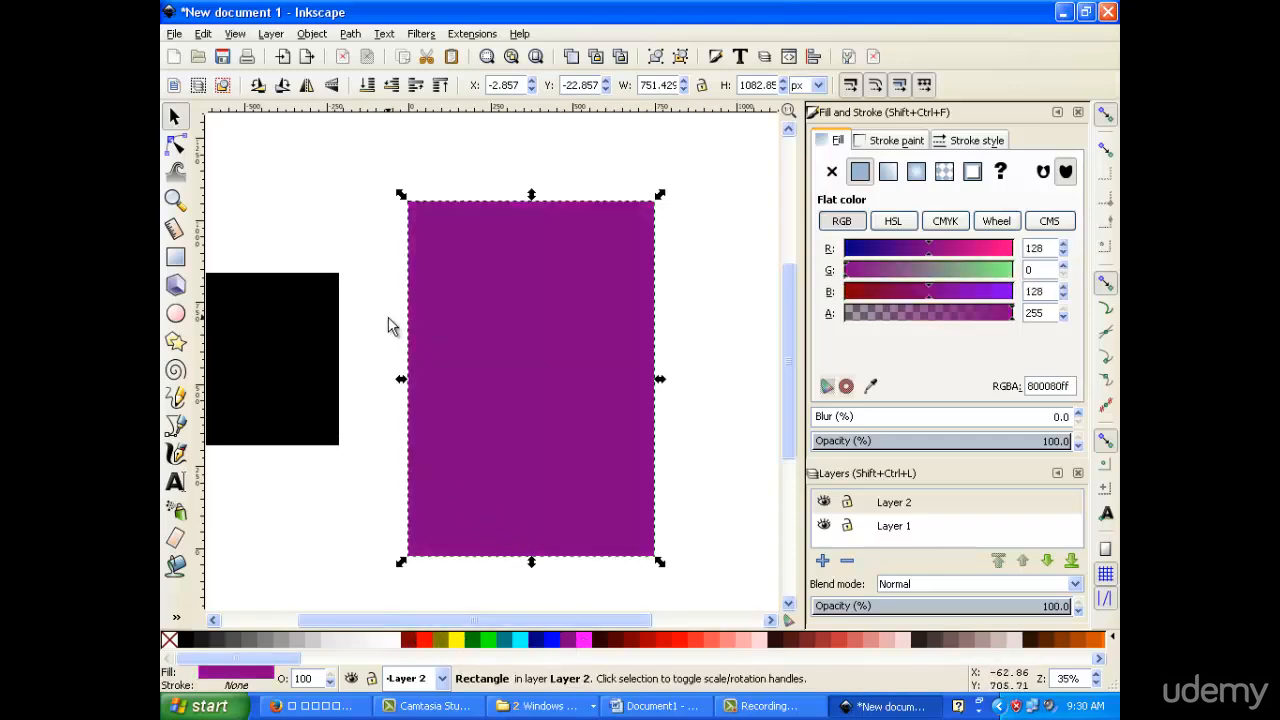
Step: Draw an upright purple ellipse about 351 by 471 px in the empty area above the page
left_click(175, 257)
left_click(175, 315)
scroll(598, 366, "up", 5)
scroll(590, 360, "down", 3)
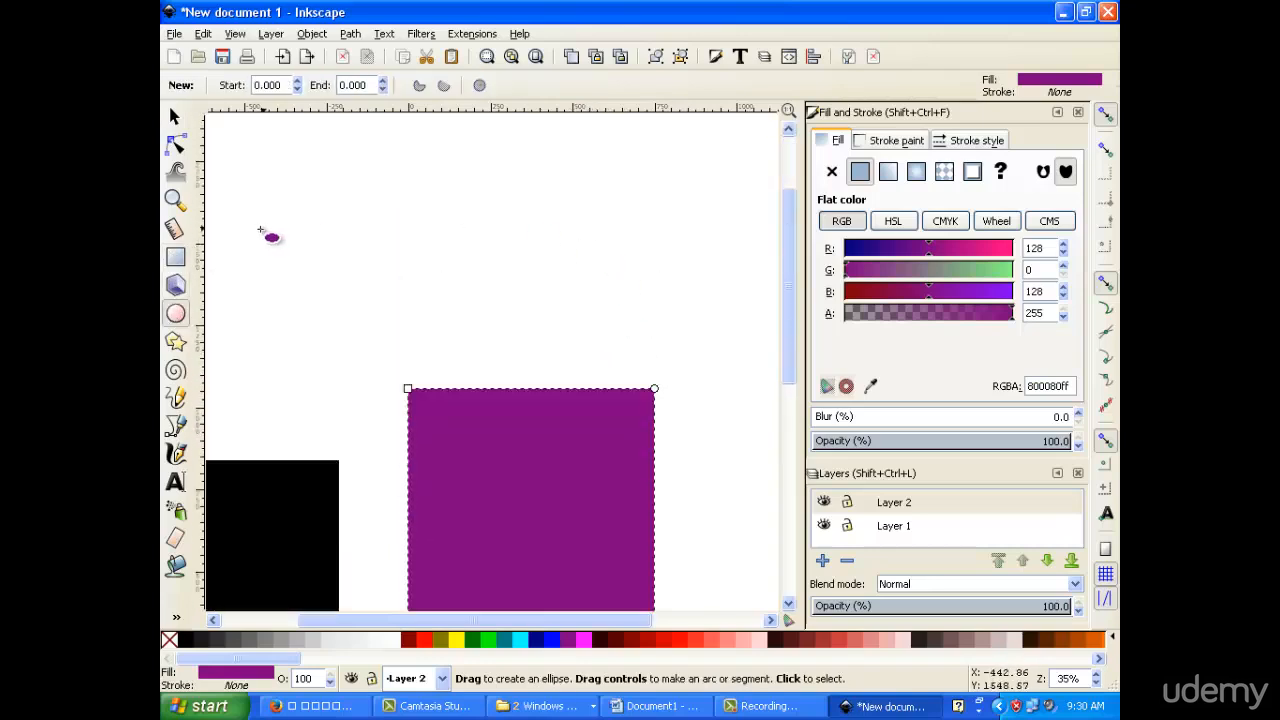
left_click_drag(480, 143, 590, 298)
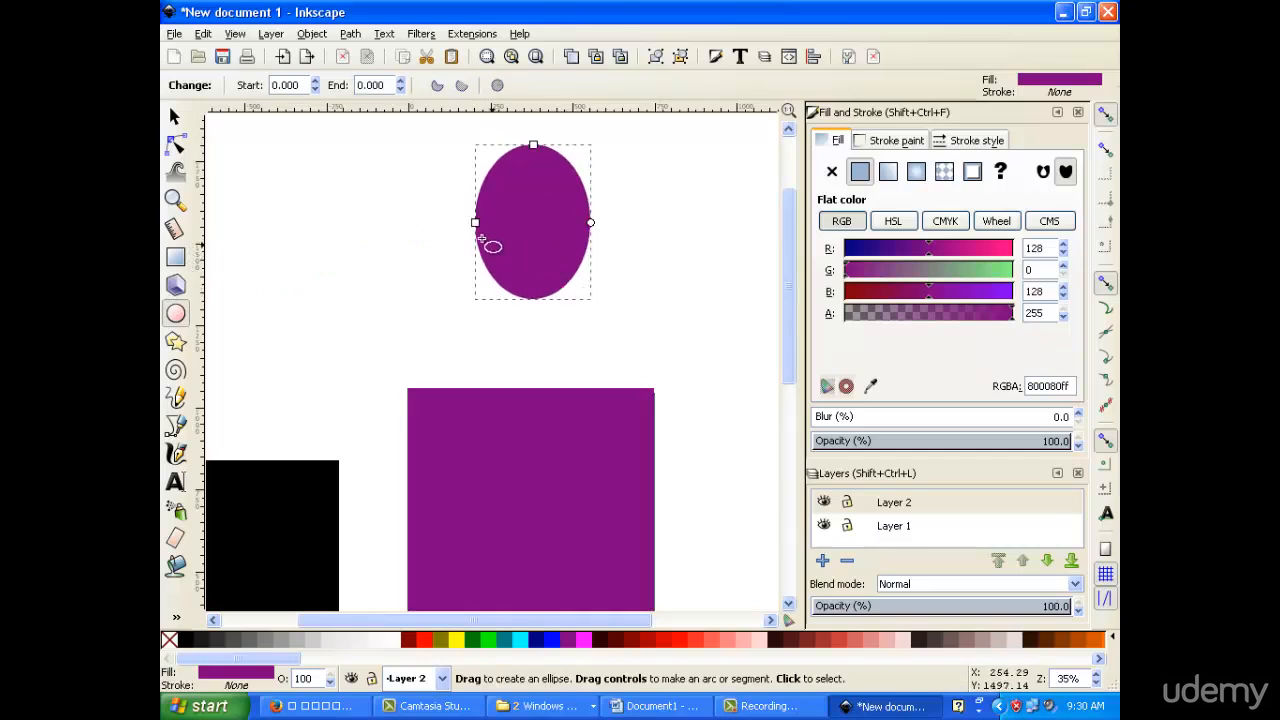
Step: Duplicate the ellipse and rotate the copy counter-clockwise, placing it to the lower left of the original
right_click(518, 223)
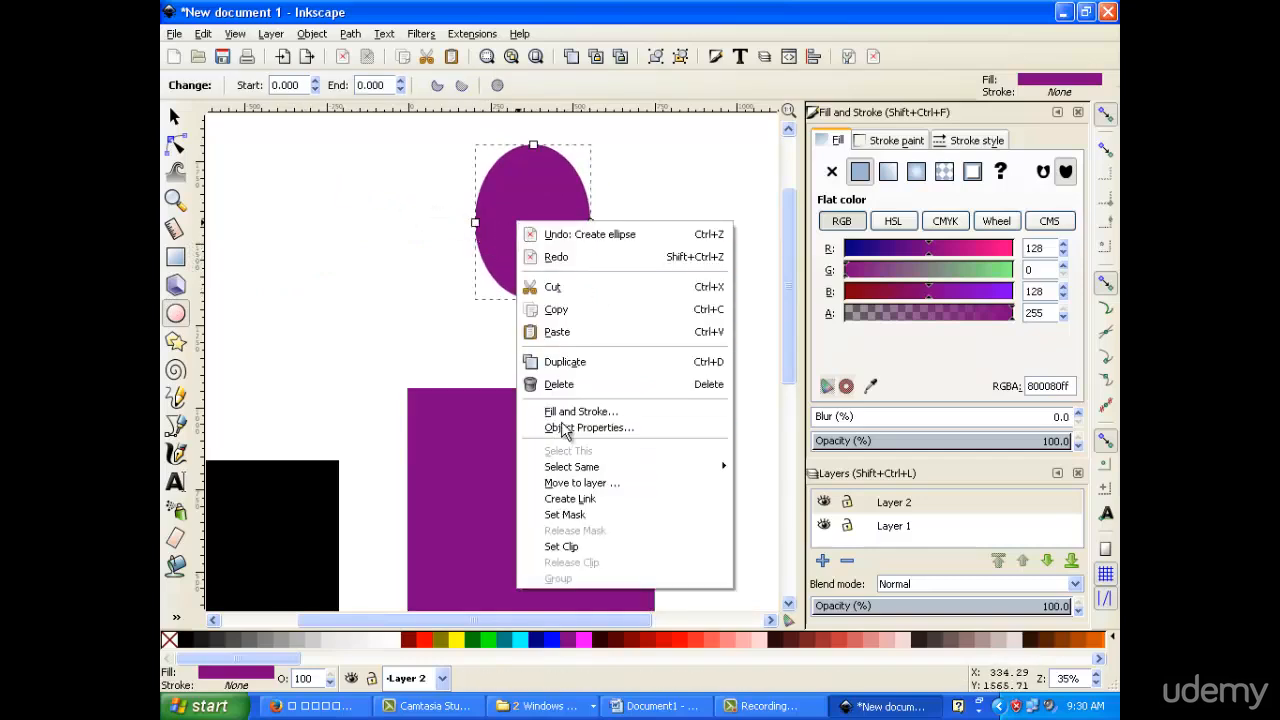
left_click(590, 364)
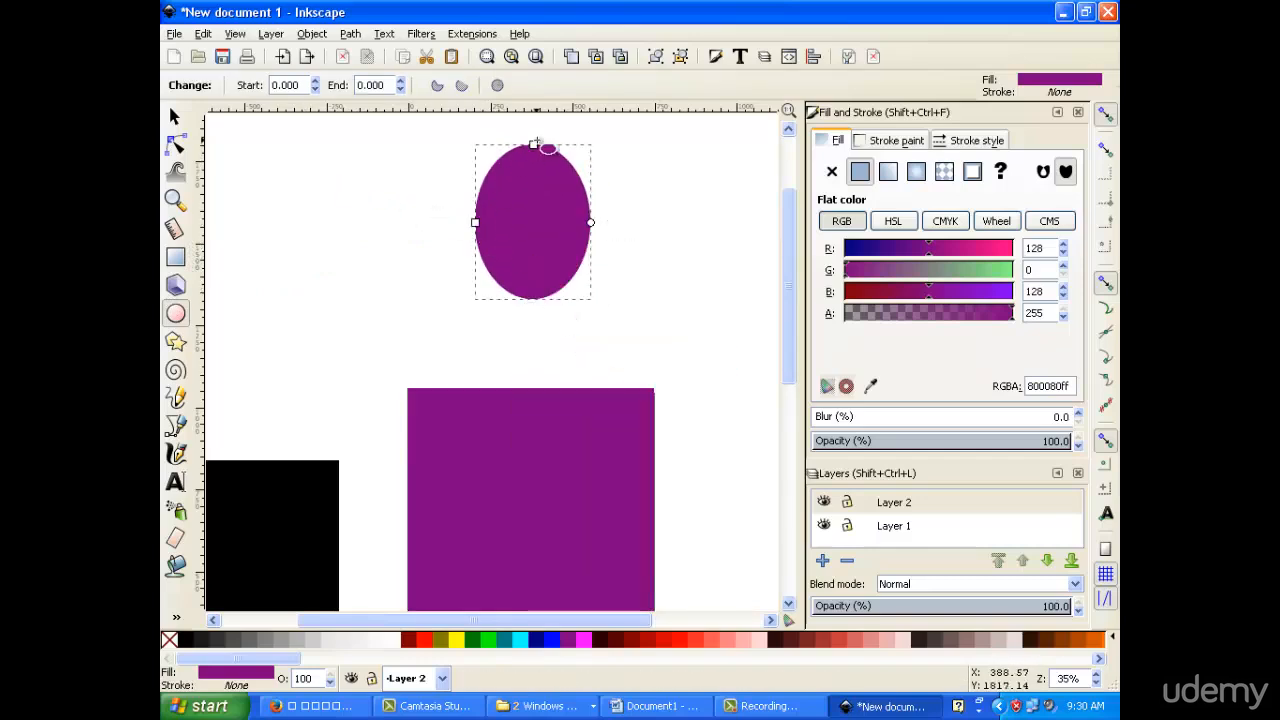
left_click(173, 117)
double_click(504, 251)
left_click(408, 148)
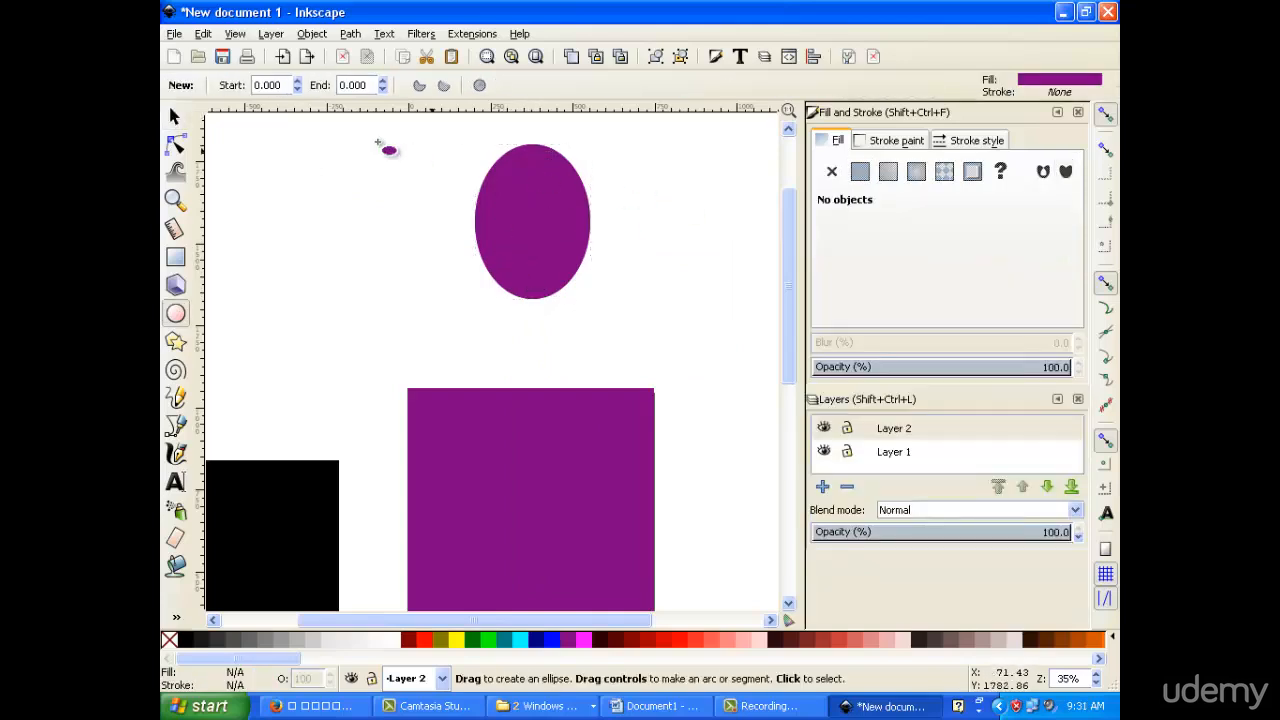
left_click(514, 236)
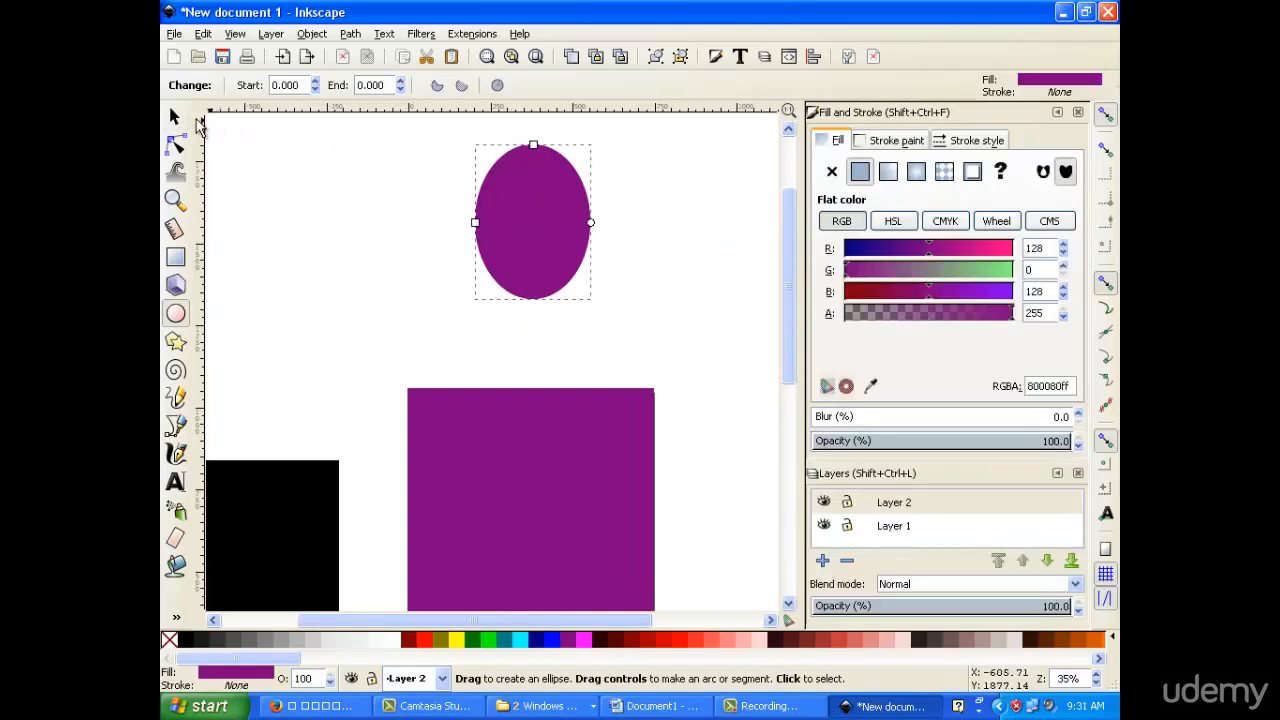
left_click(173, 117)
left_click(538, 199)
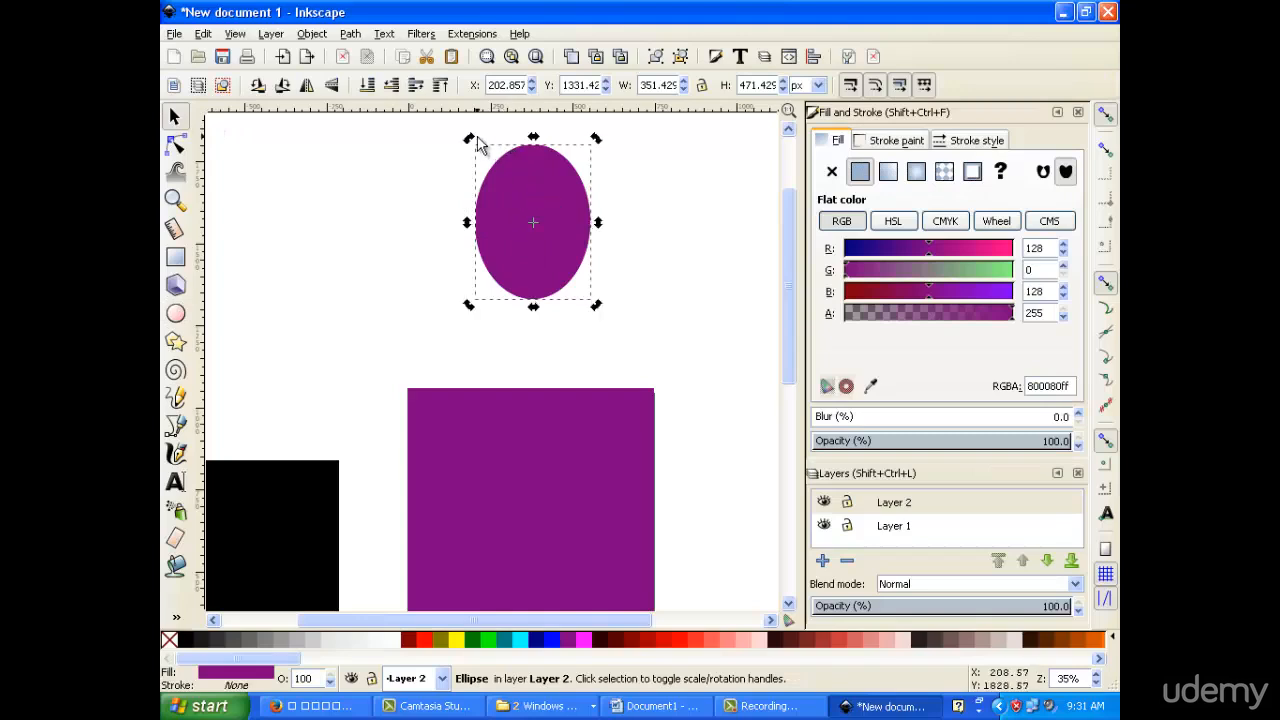
left_click_drag(470, 137, 460, 240)
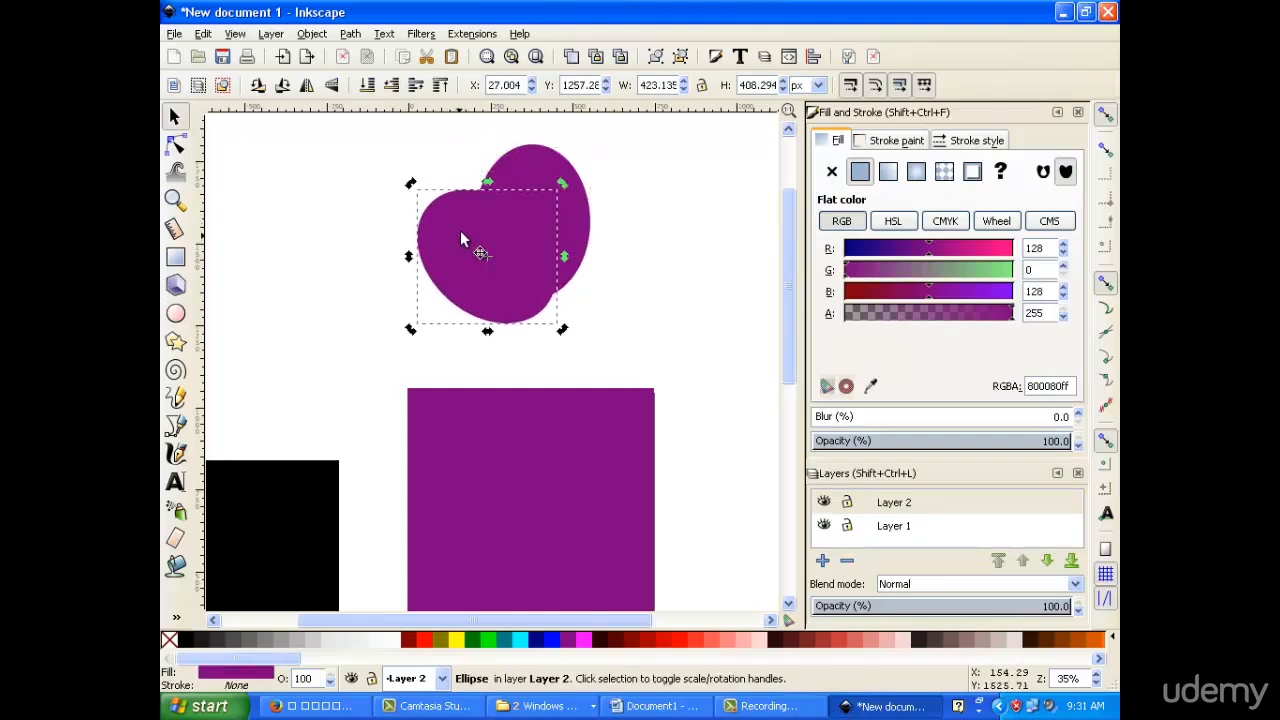
Step: Narrow the upright ellipse and move the tilted copy up so the two overlap more closely
left_click(535, 160)
left_click_drag(588, 212, 521, 201)
left_click(521, 220)
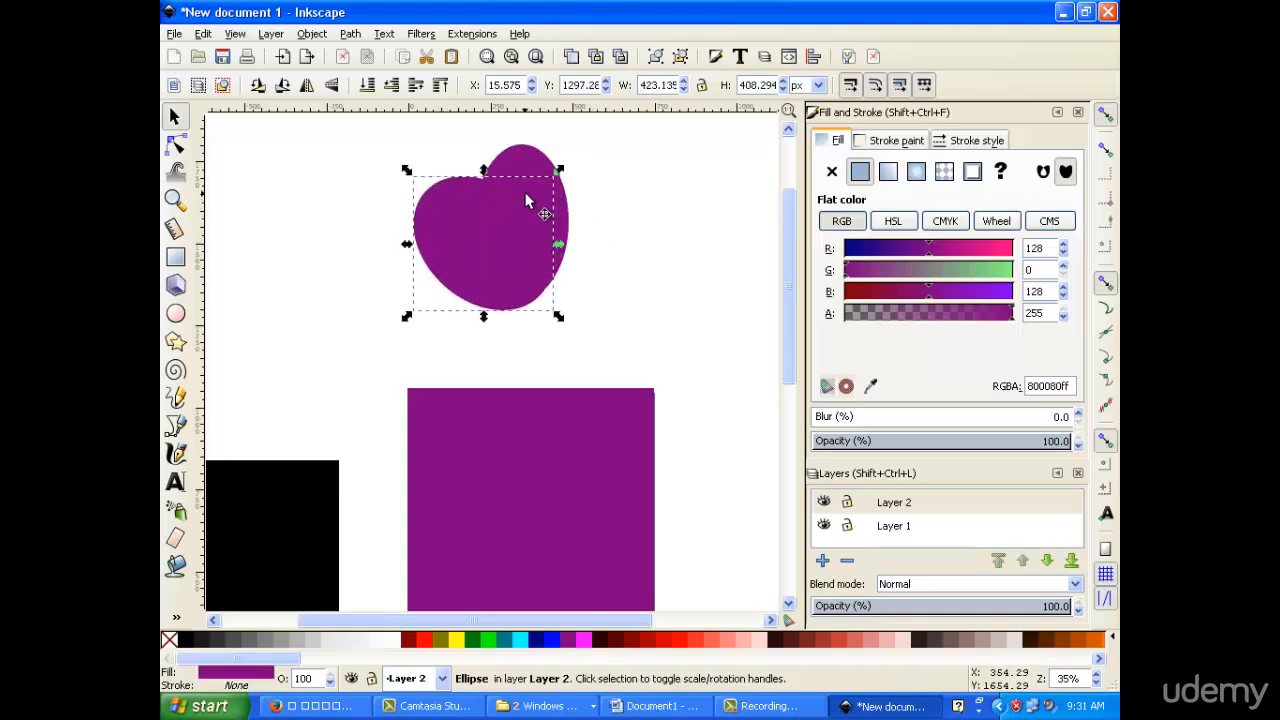
Step: Select both ellipses and rotate them clockwise together until they form an upright heart shape
left_click(600, 131)
left_click_drag(600, 131, 385, 335)
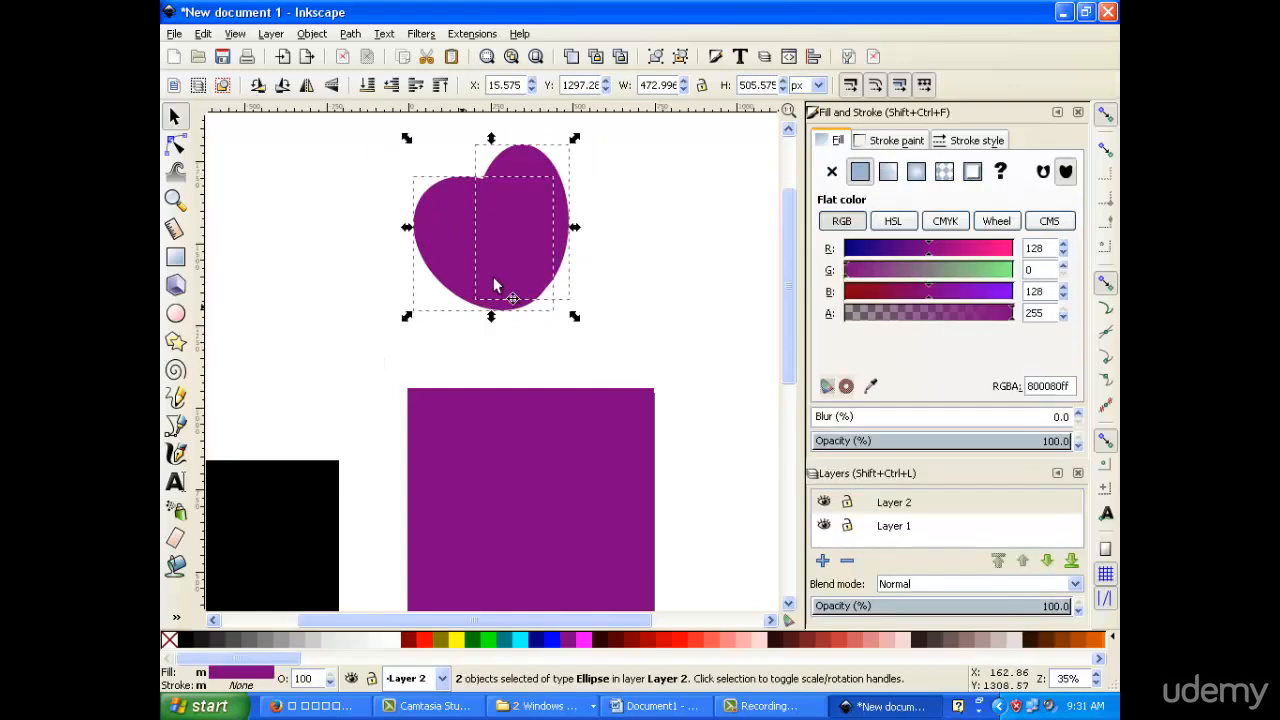
left_click(517, 203)
left_click_drag(572, 141, 584, 196)
left_click(588, 222)
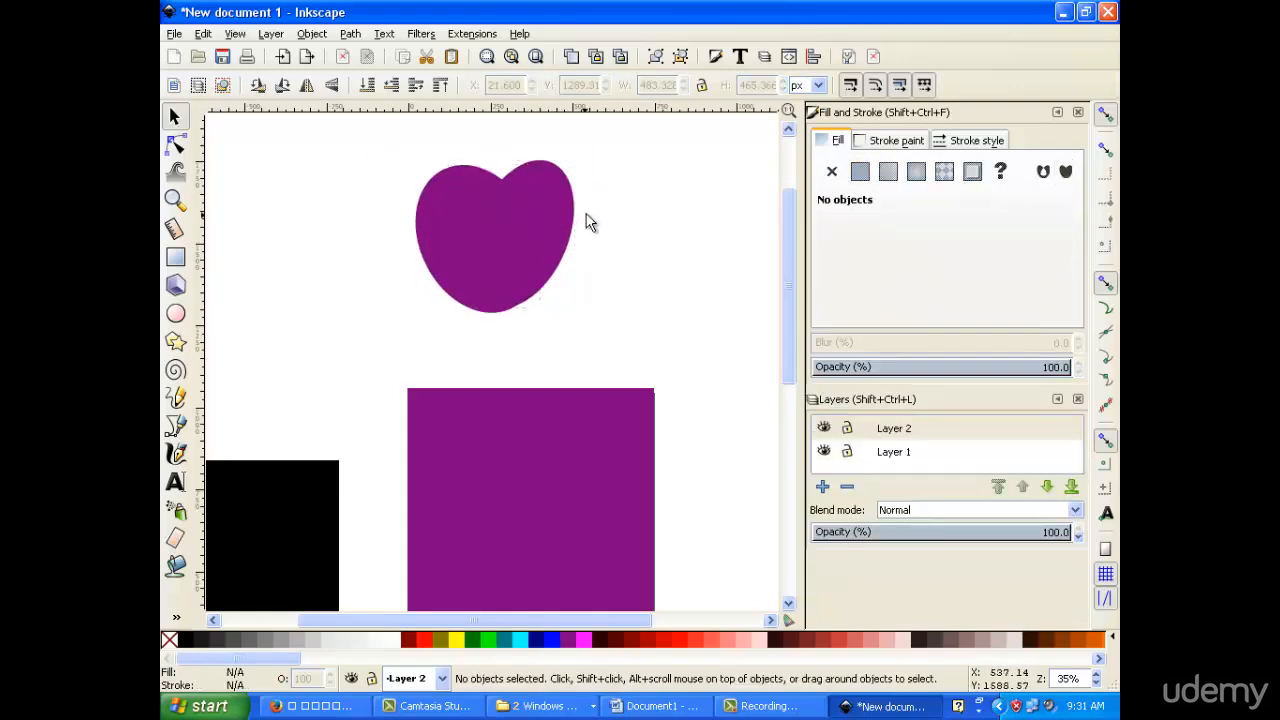
Step: Widen the heart's right ellipse to about 342 px and slightly narrow its left ellipse
left_click(566, 238)
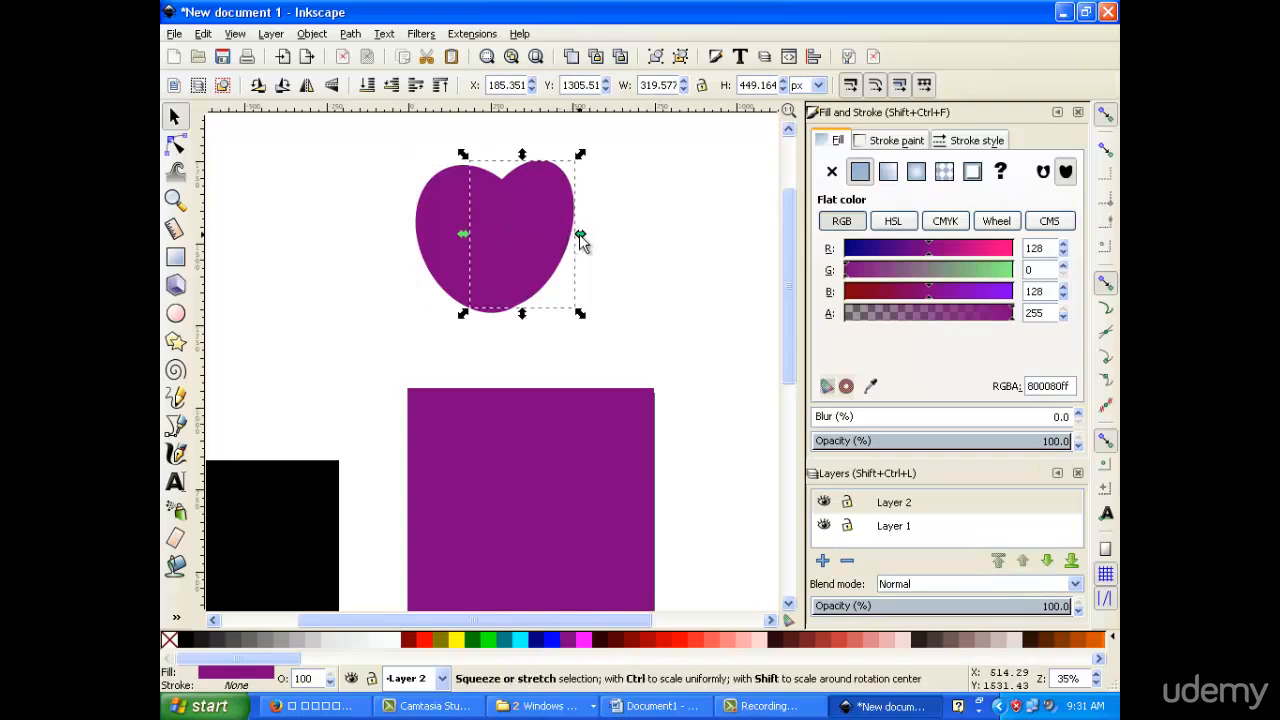
left_click_drag(581, 236, 585, 240)
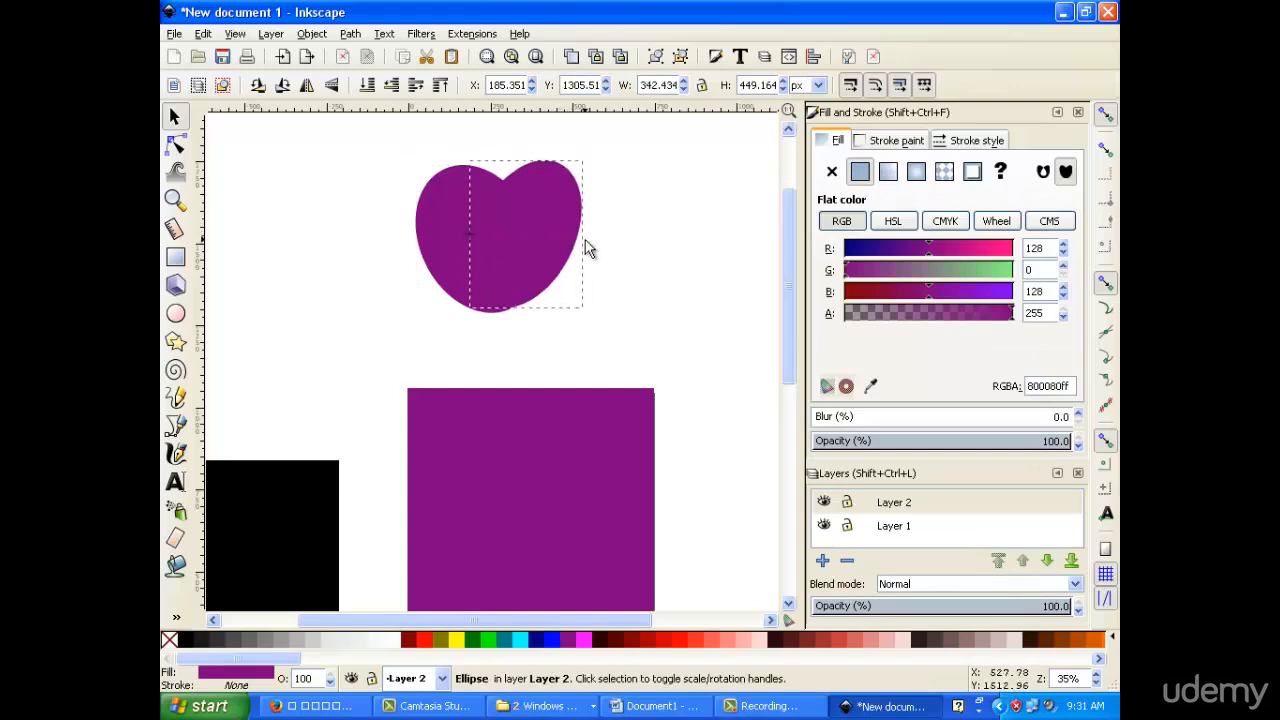
left_click(440, 215)
key("e")
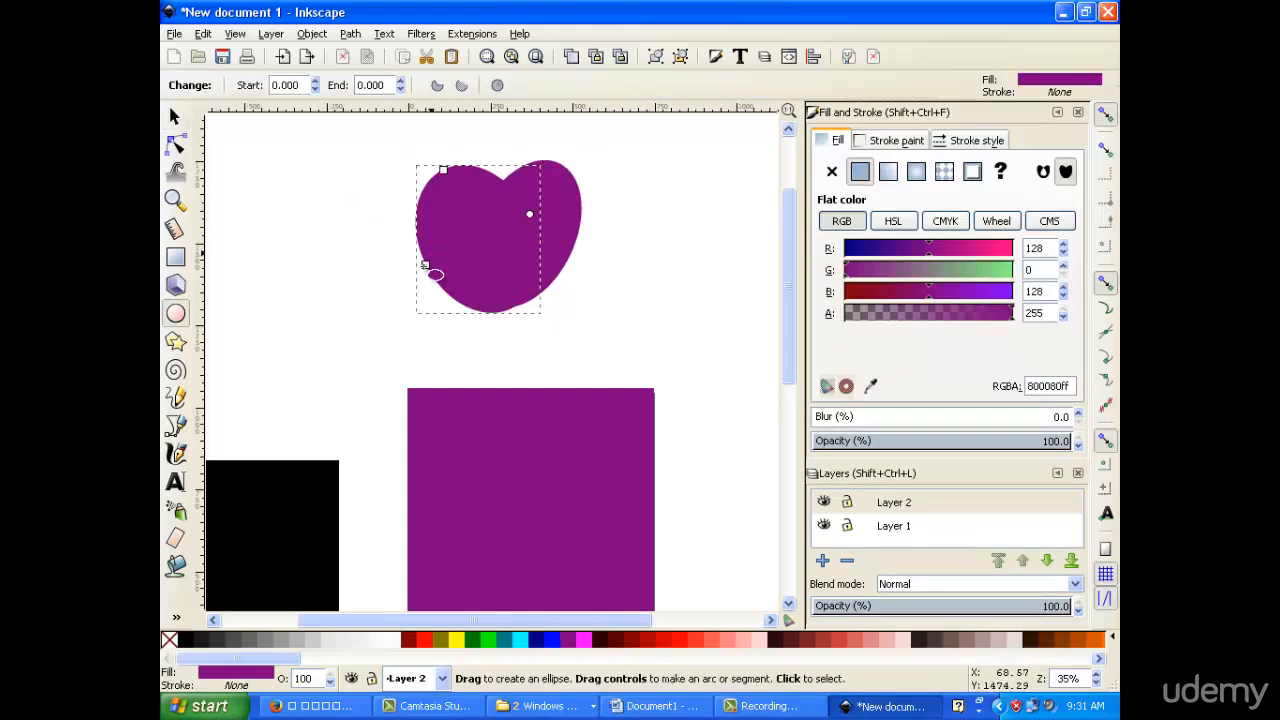
left_click_drag(426, 266, 434, 261)
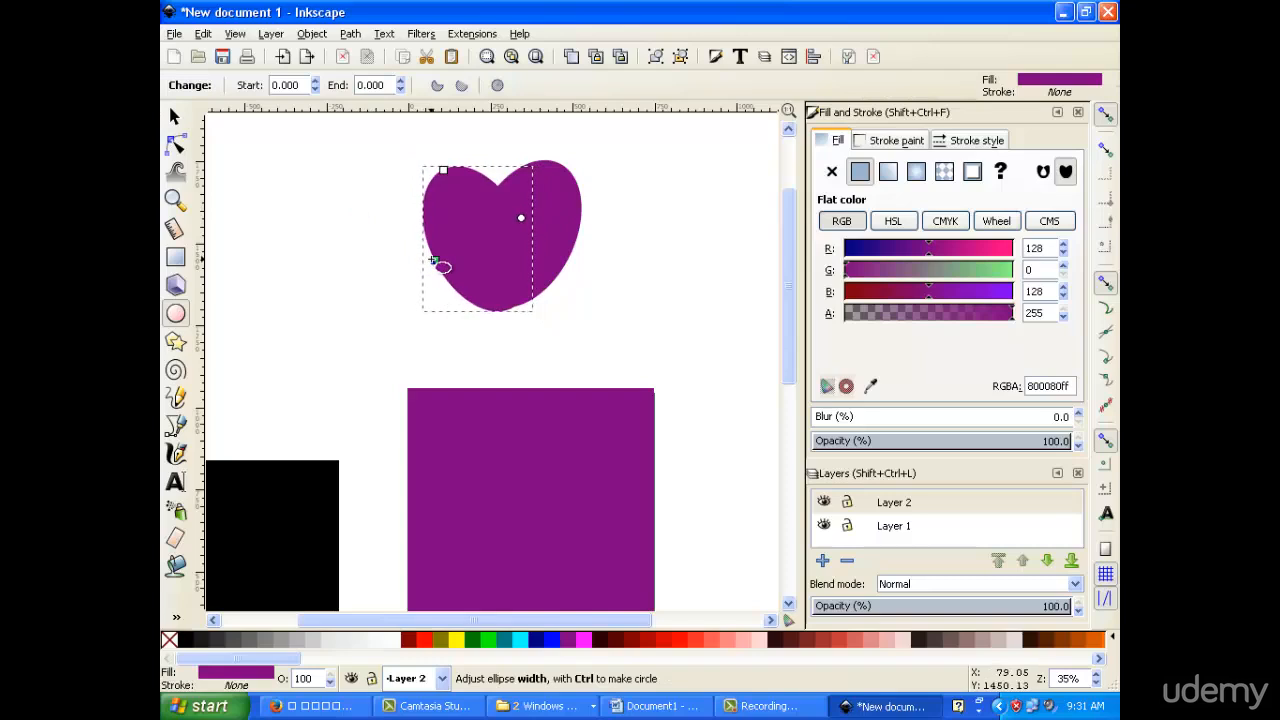
Step: Delete the ellipse that forms the right half of the heart
left_click(563, 234)
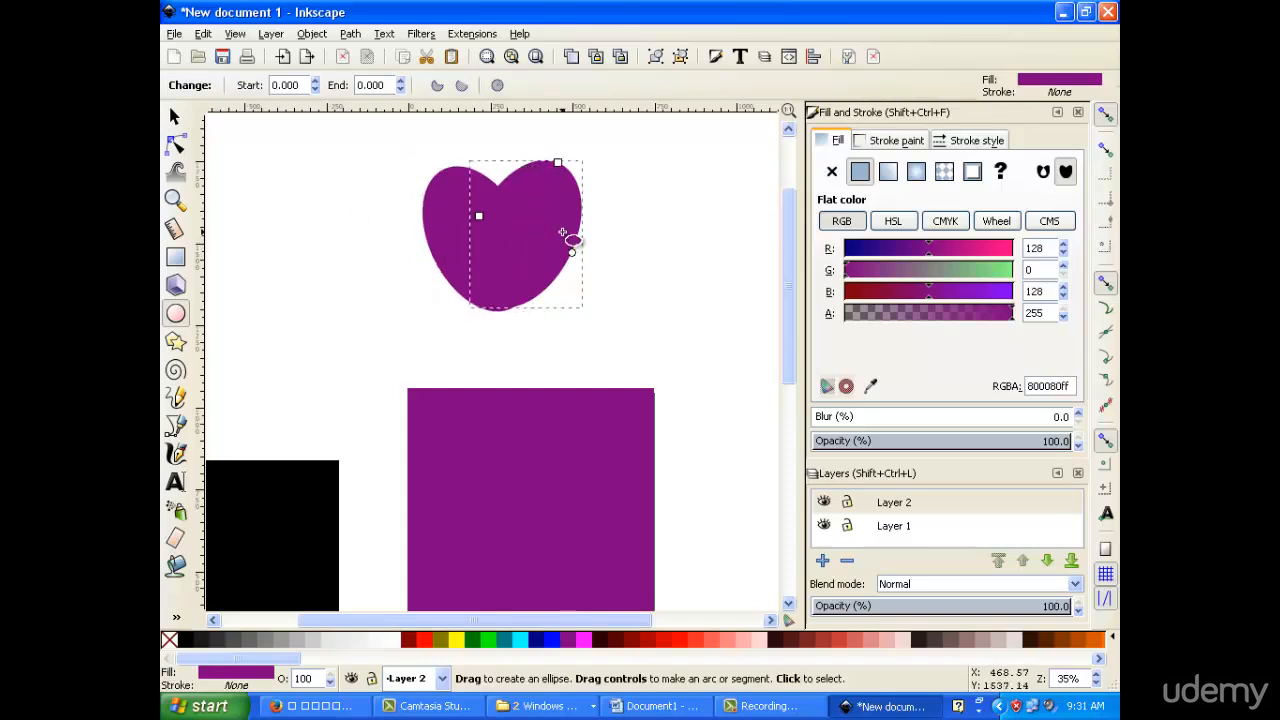
key("Delete")
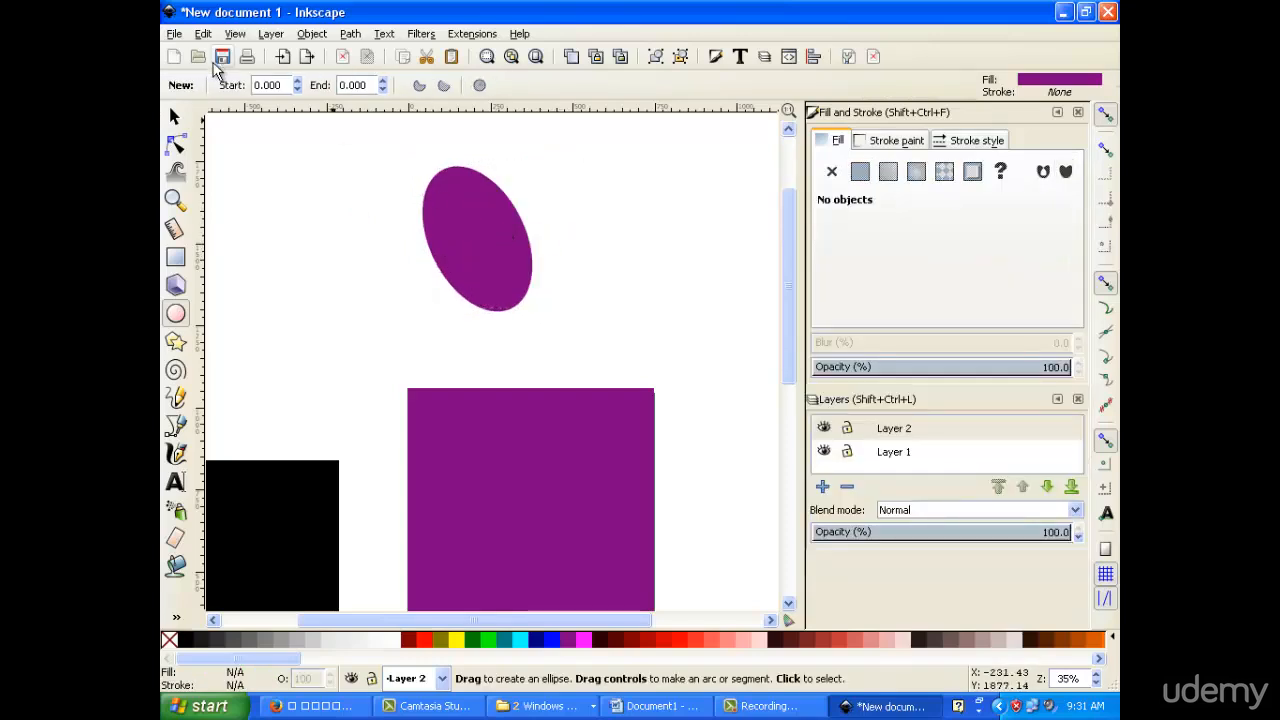
left_click(173, 118)
left_click(452, 215)
right_click(453, 216)
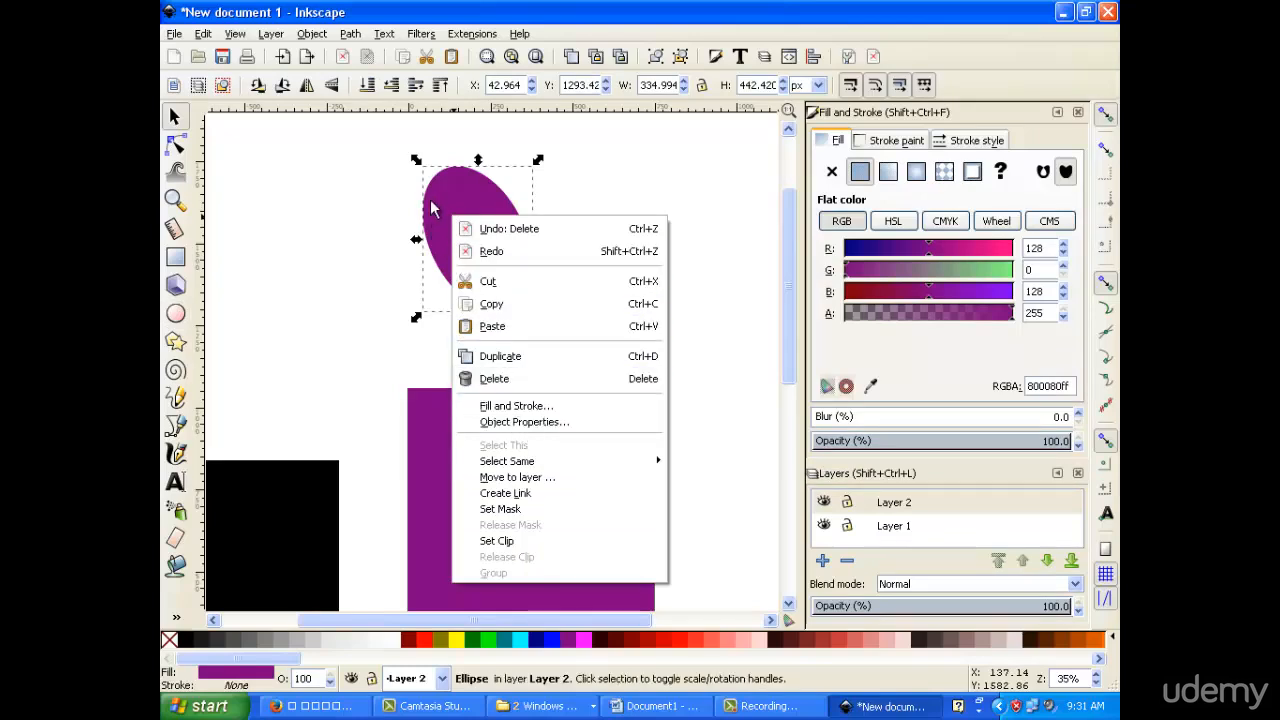
left_click(432, 208)
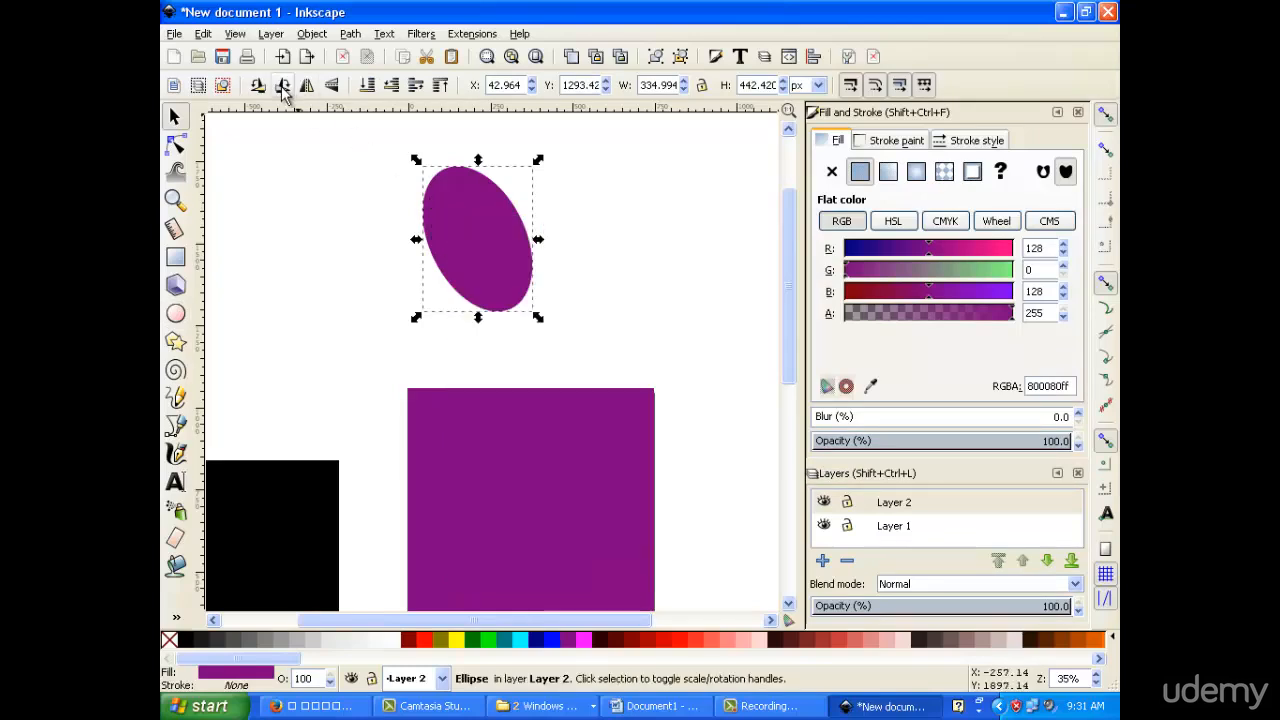
left_click(333, 88)
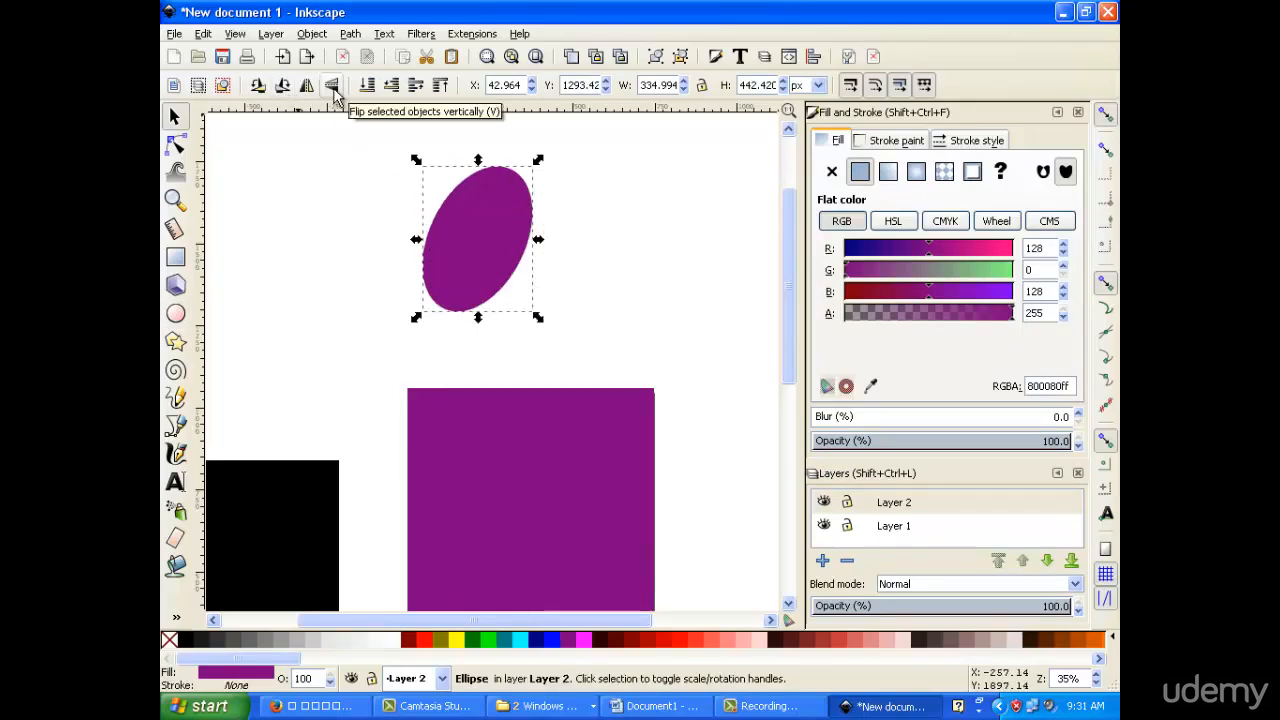
left_click(333, 88)
Step: Duplicate the remaining tilted ellipse and place a vertically flipped copy to its right, forming a symmetrical heart
right_click(468, 232)
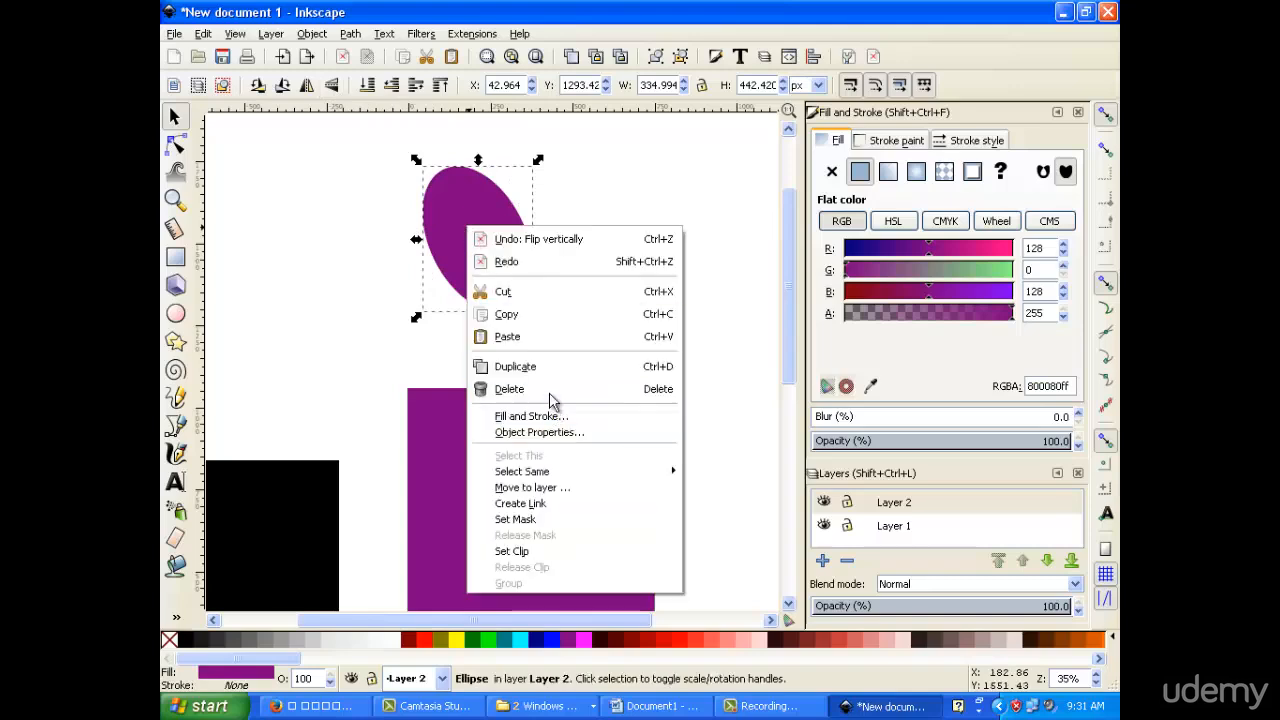
left_click(520, 366)
left_click(333, 88)
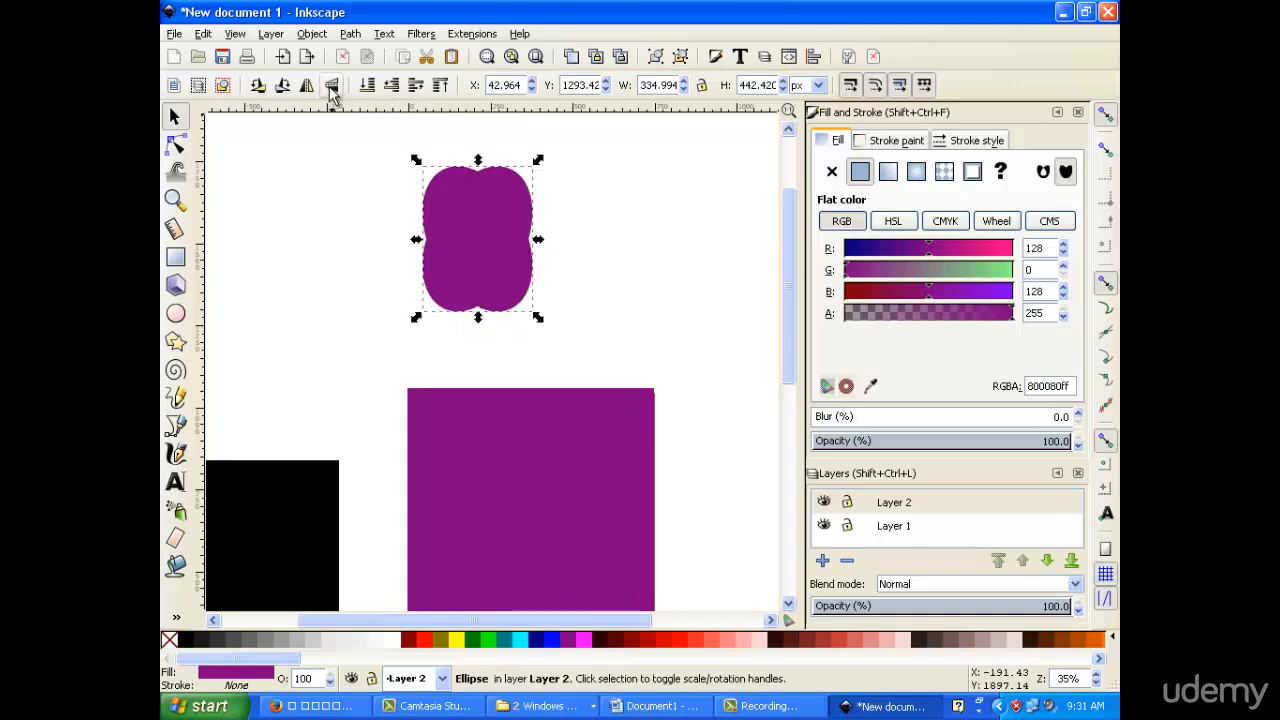
left_click_drag(480, 255, 516, 240)
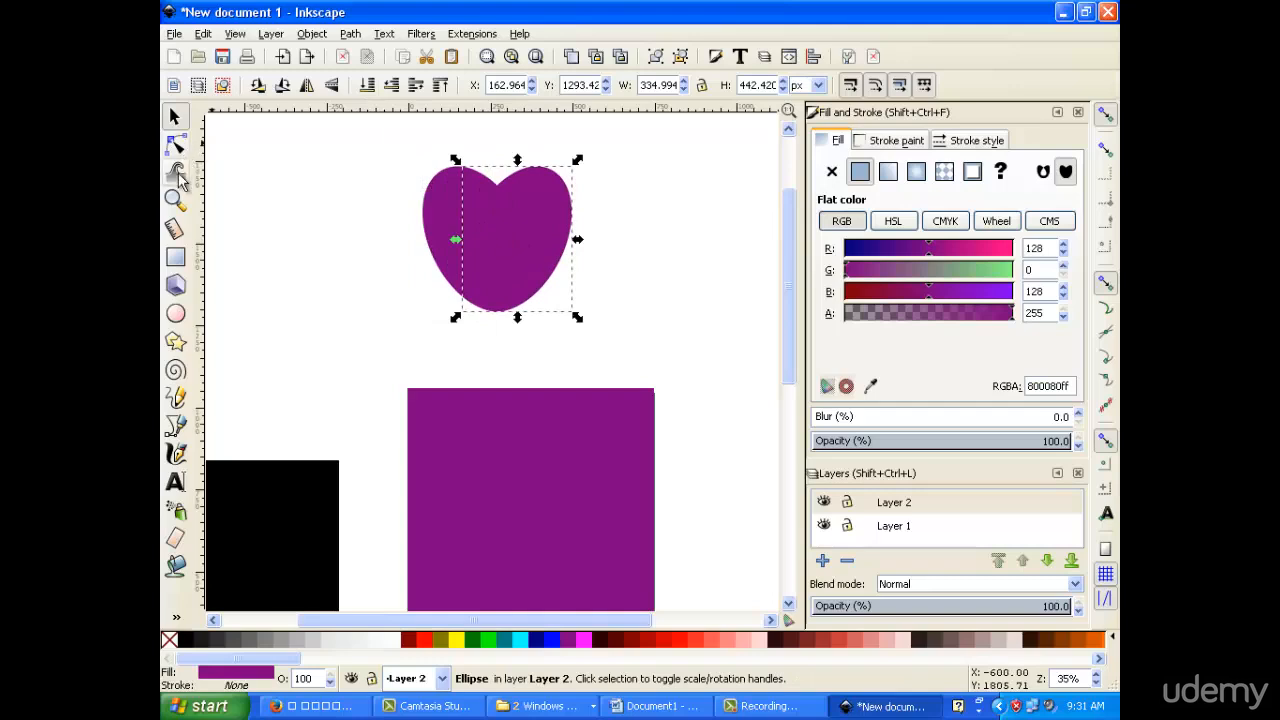
Step: Draw a purple rectangle beside the heart, tilt it, and move it over the heart's lower part
left_click(177, 258)
left_click_drag(298, 188, 391, 301)
left_click(174, 117)
left_click(337, 229)
left_click_drag(296, 184, 489, 218)
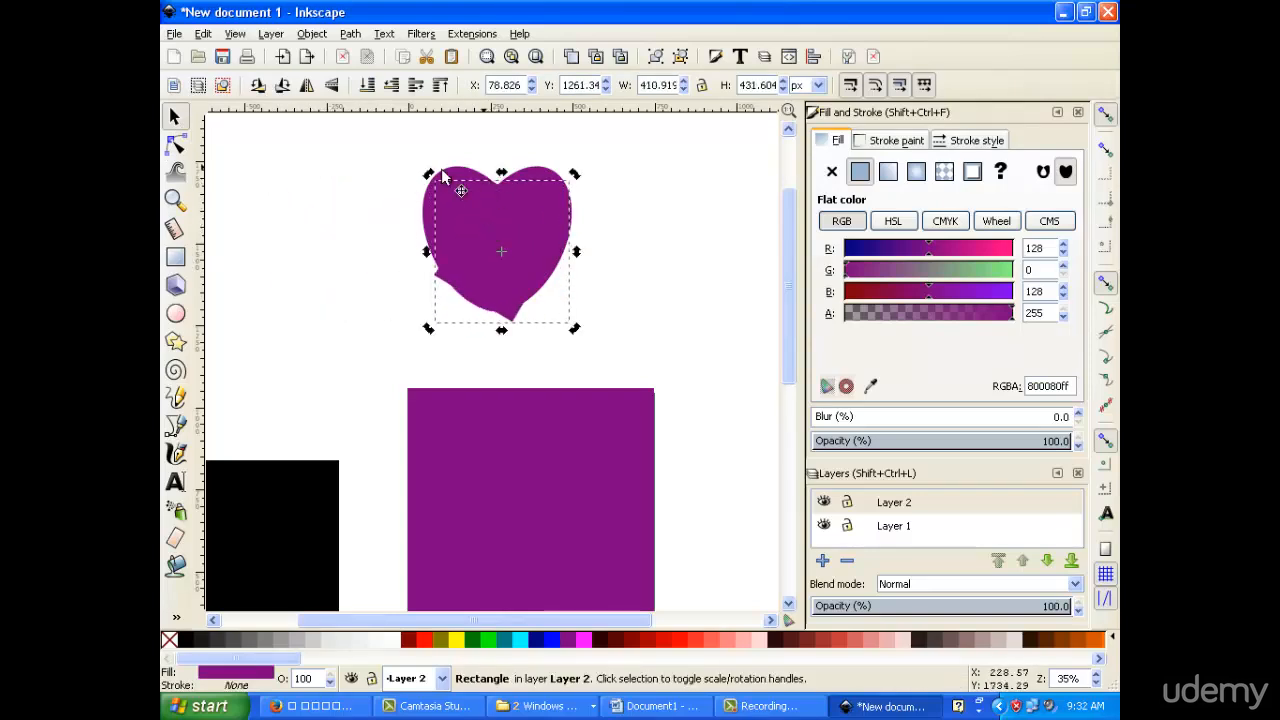
Step: Rotate the tilted purple rectangle further and reposition and shrink it so its corner forms the heart's bottom point
left_click_drag(429, 172, 470, 190)
mouse_move(515, 257)
left_mouse_down()
mouse_move(504, 269)
mouse_move(518, 263)
left_mouse_up()
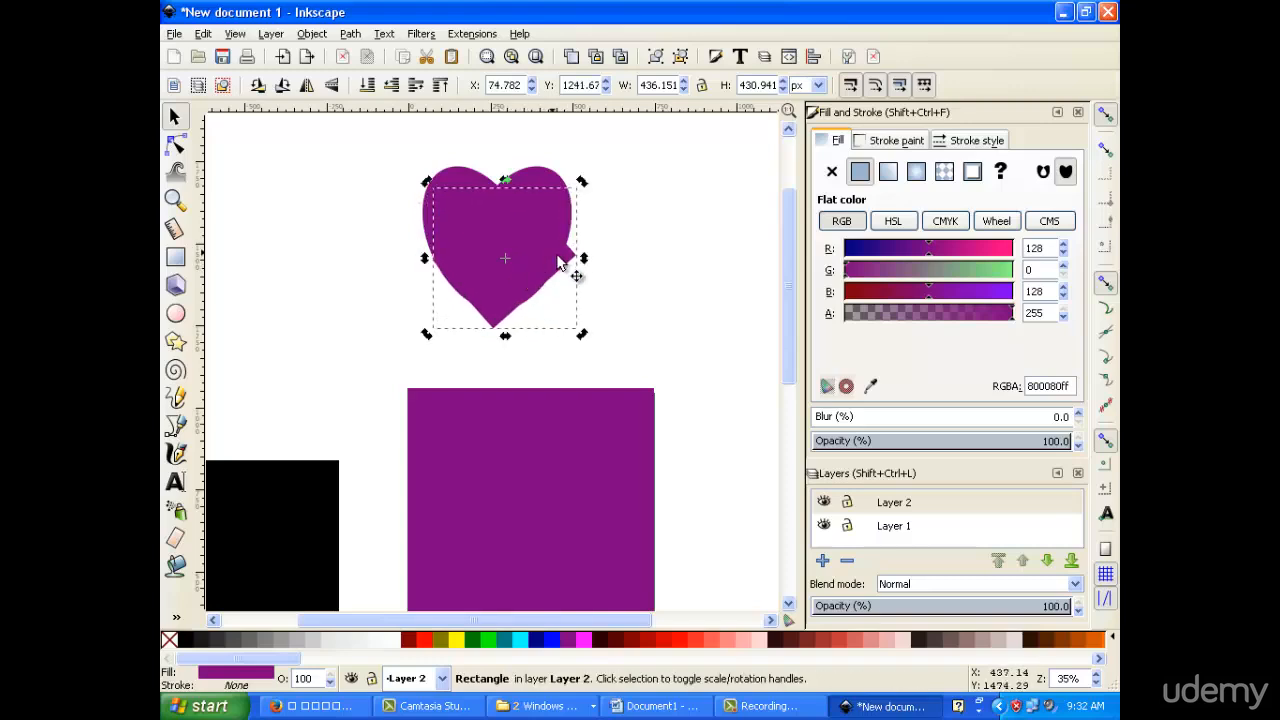
left_click(543, 251)
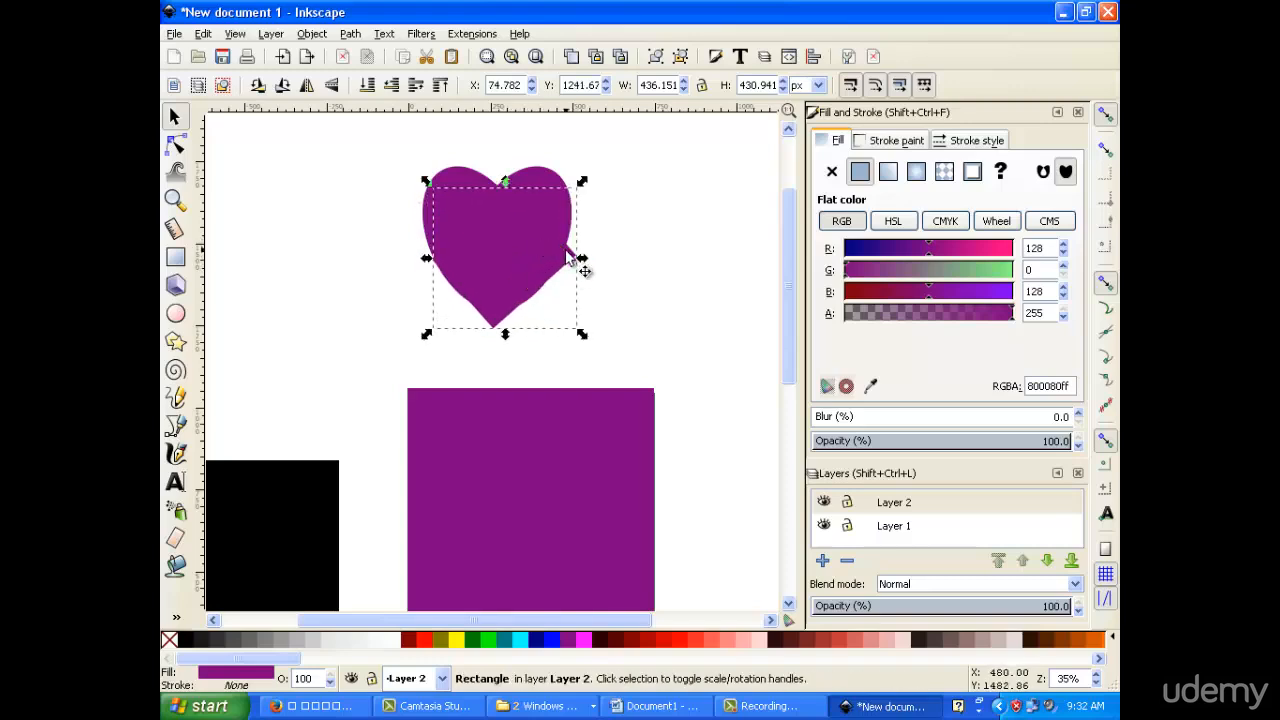
left_click_drag(580, 262, 527, 240)
Step: Resize the tilted rectangle to about 270 by 293 px and try to adjust its lower corner
key("r")
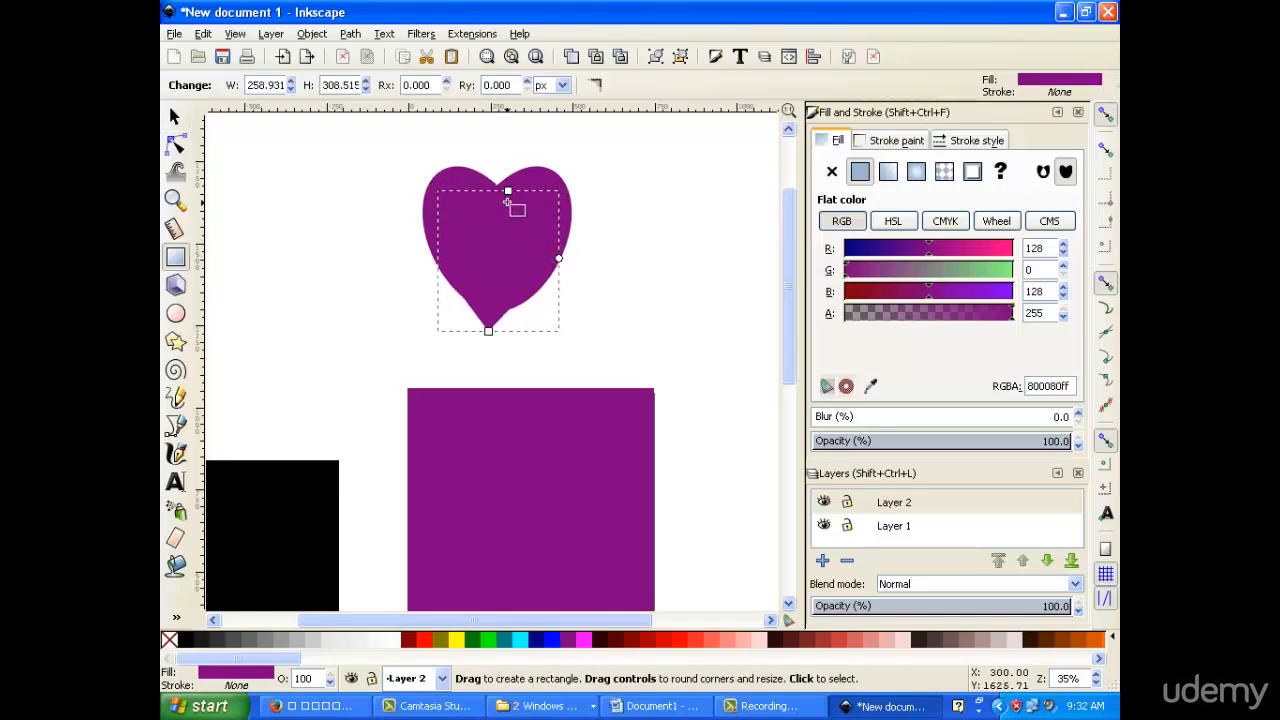
mouse_move(511, 192)
left_mouse_down()
mouse_move(526, 200)
mouse_move(502, 191)
left_mouse_up()
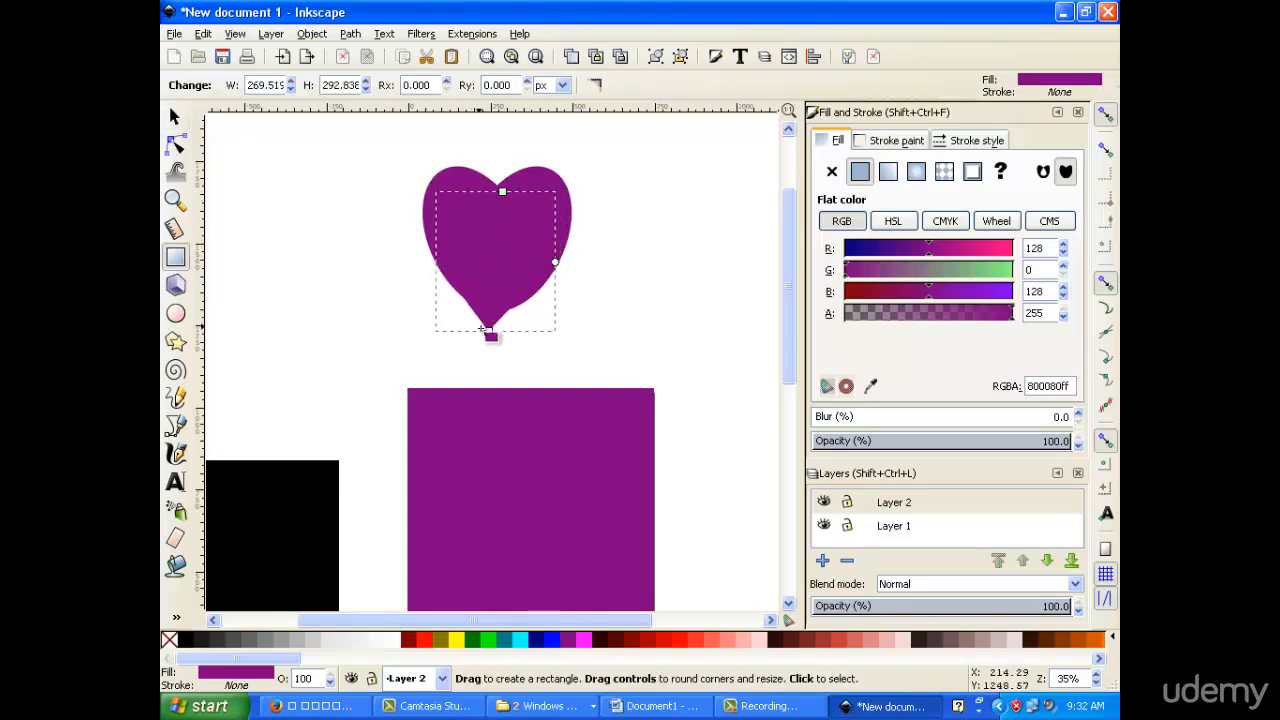
mouse_move(489, 332)
left_mouse_down()
mouse_move(499, 339)
mouse_move(485, 331)
mouse_move(493, 287)
left_mouse_up()
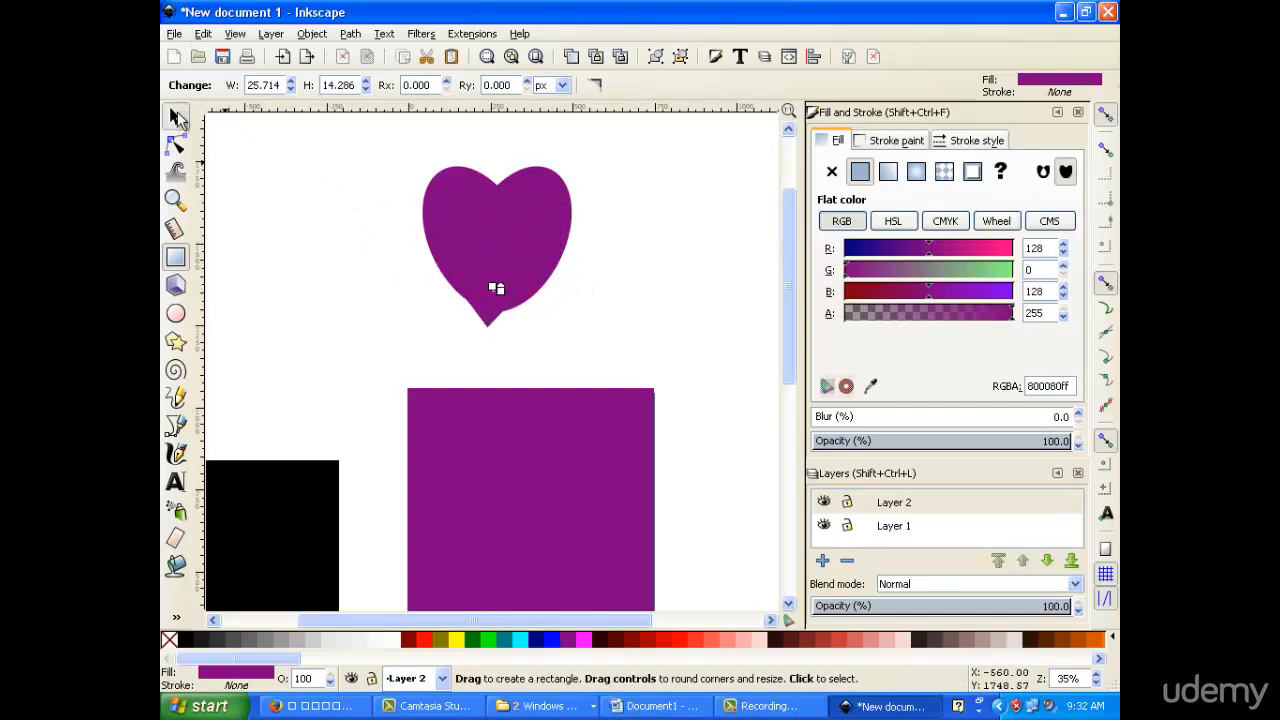
Step: Delete the tiny stray rectangle and the tilted purple rectangle from the heart's lower part
left_click(181, 117)
key("Delete")
left_click(493, 319)
key("Delete")
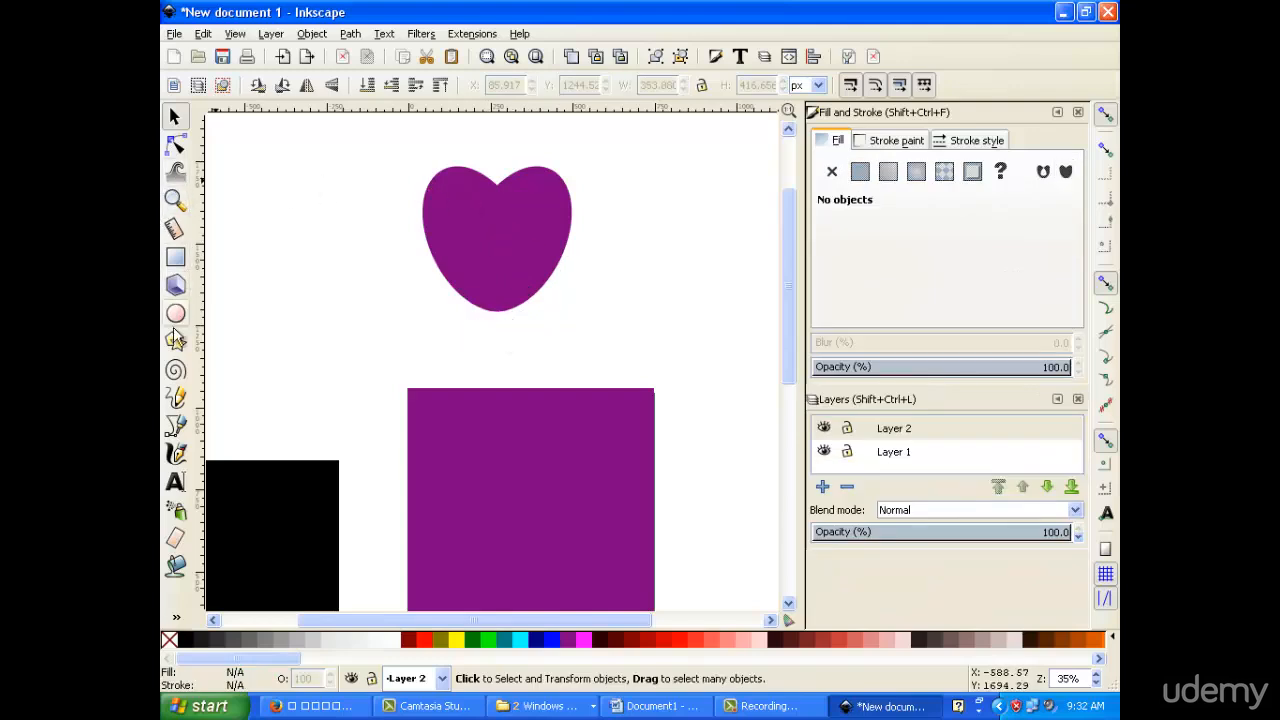
left_click(174, 398)
left_click(175, 425)
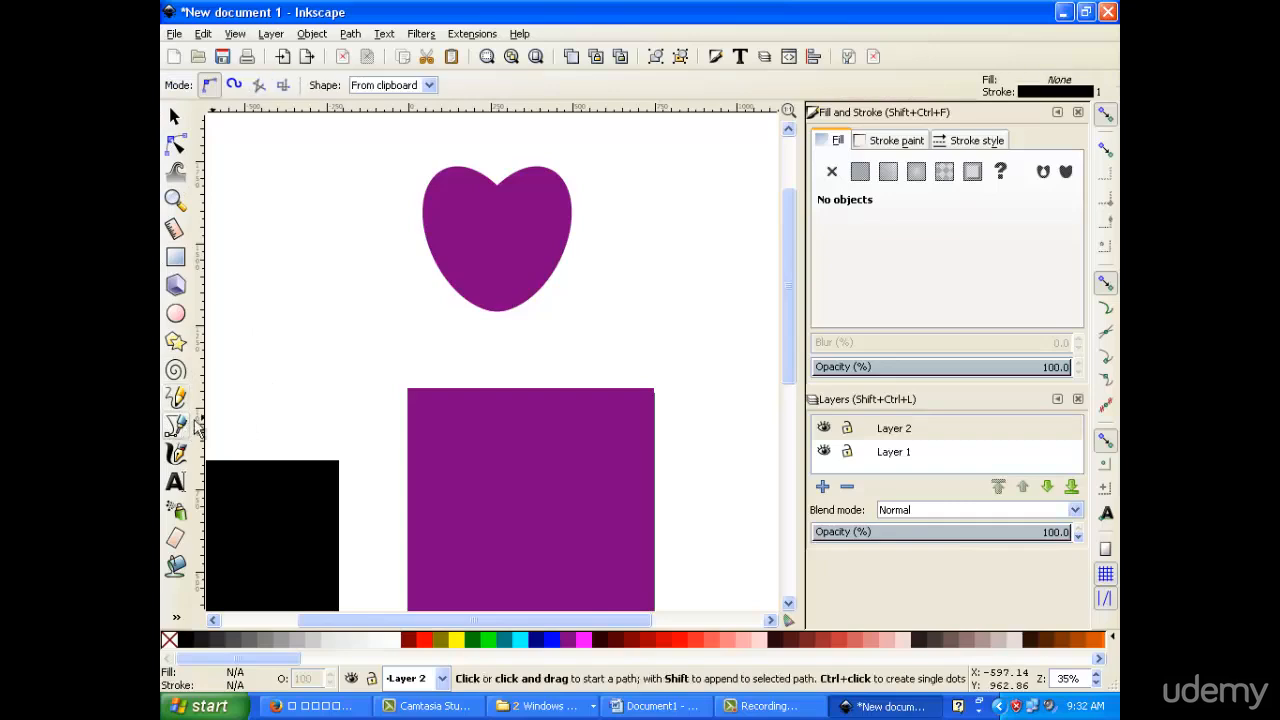
left_click(557, 252)
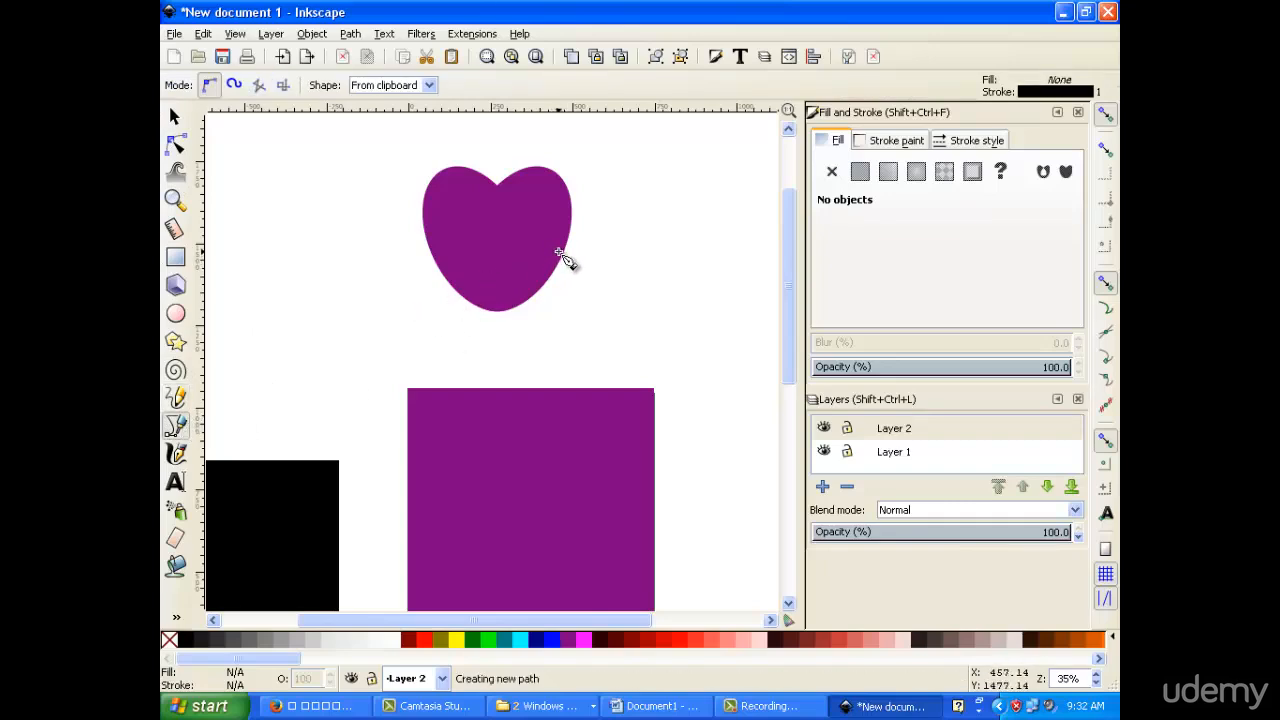
left_click(485, 307)
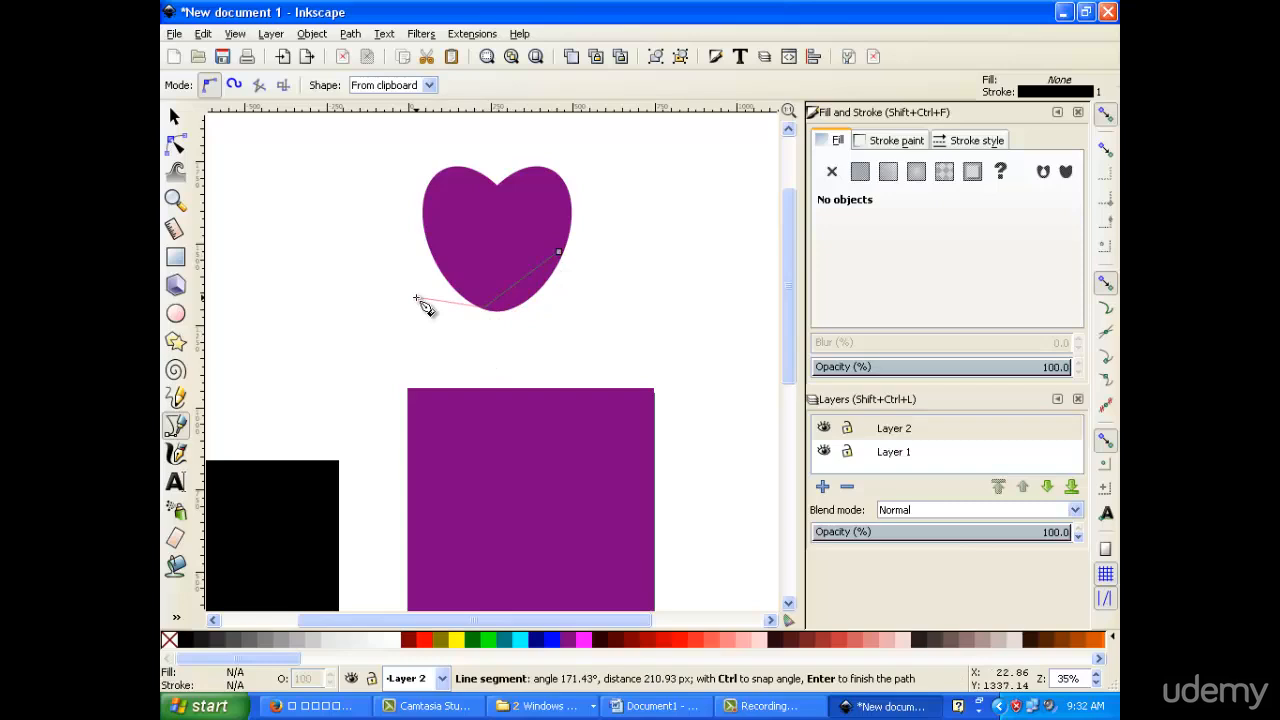
key("Escape")
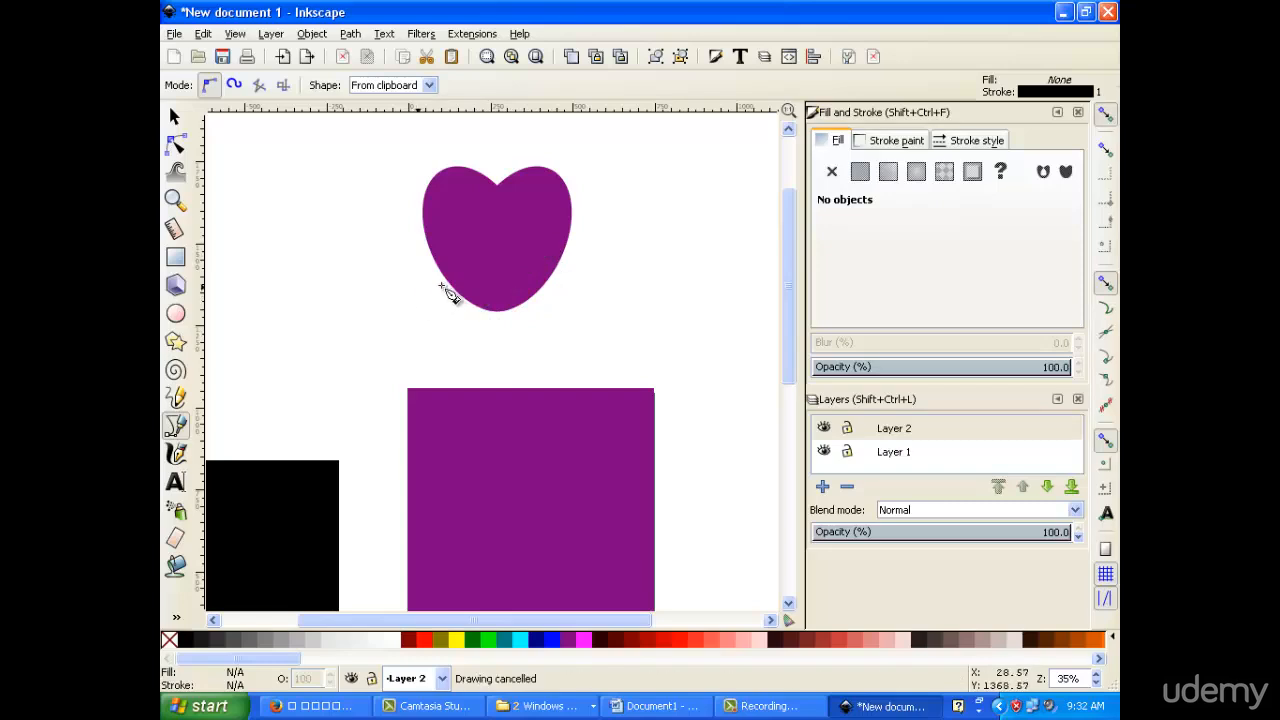
Step: Draw a closed Bezier path over the heart's lower half with a curved node just below its tip
left_click(558, 263)
left_click_drag(497, 330, 450, 352)
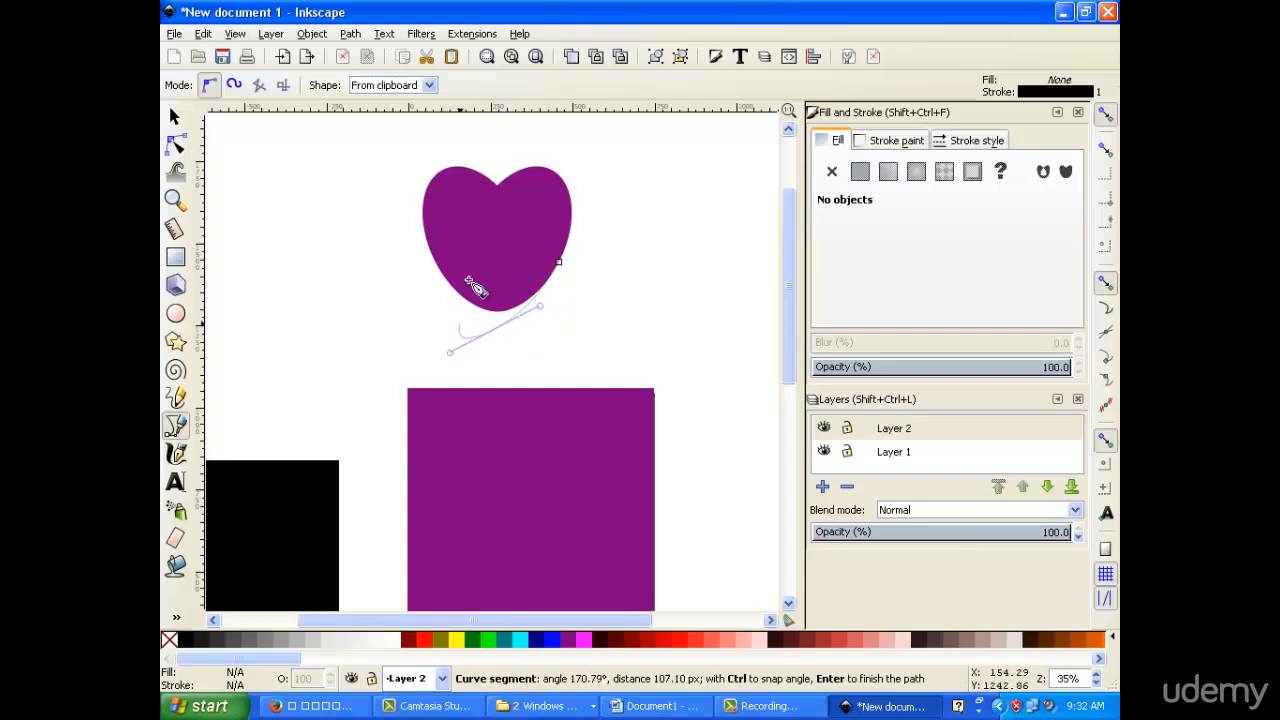
left_click(426, 244)
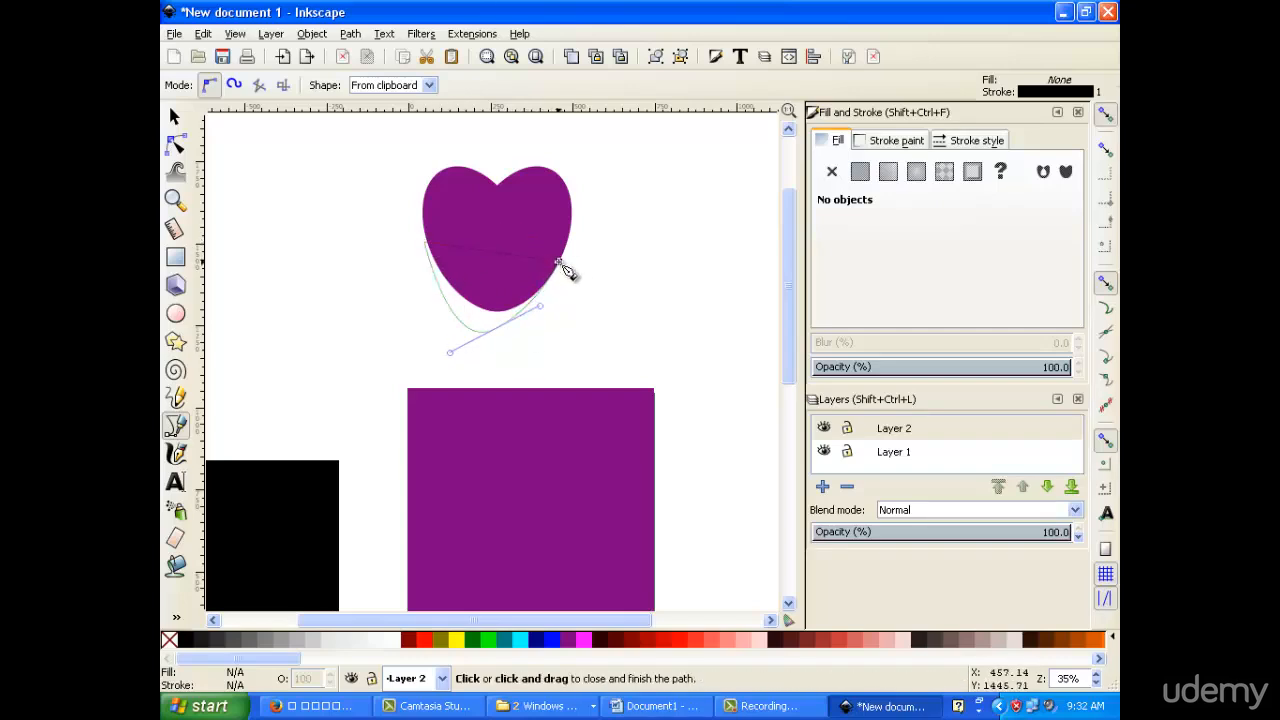
left_click(558, 263)
Step: Lower the black path's bottom node, reshape its curve handles, and make it a sharp corner
key("F1")
key("F2")
left_click_drag(494, 330, 438, 340)
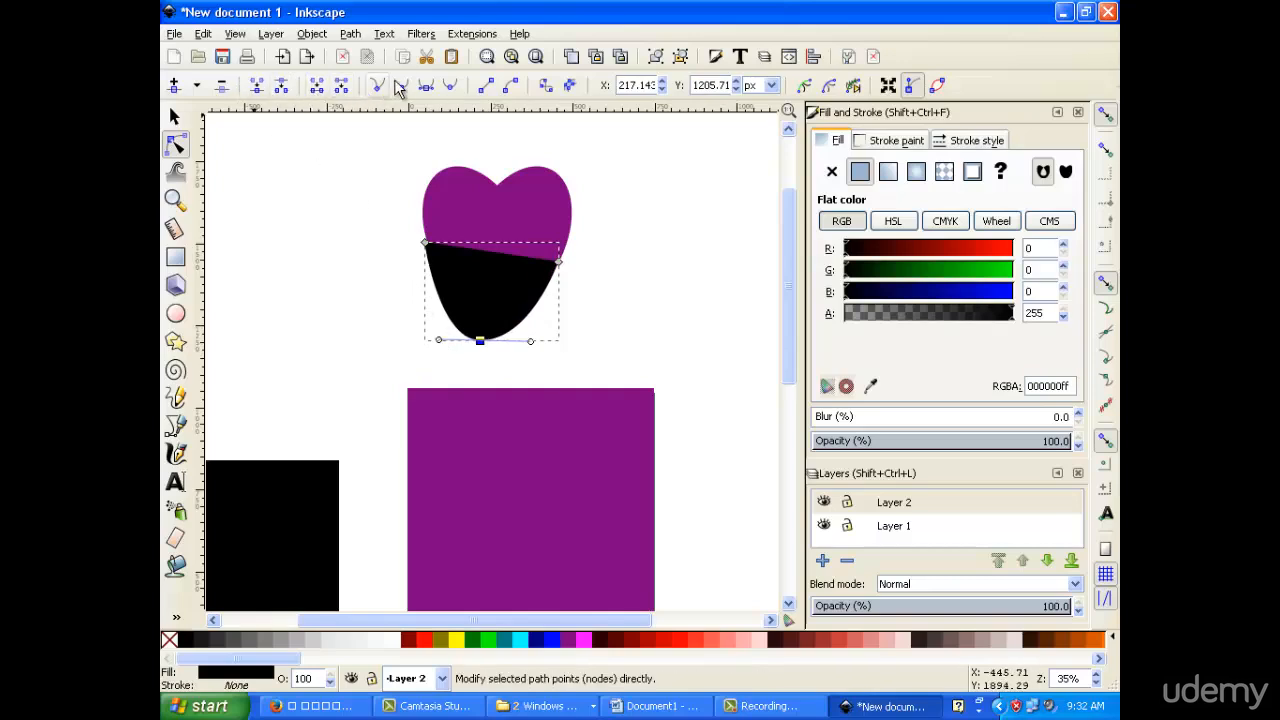
left_click_drag(531, 344, 524, 330)
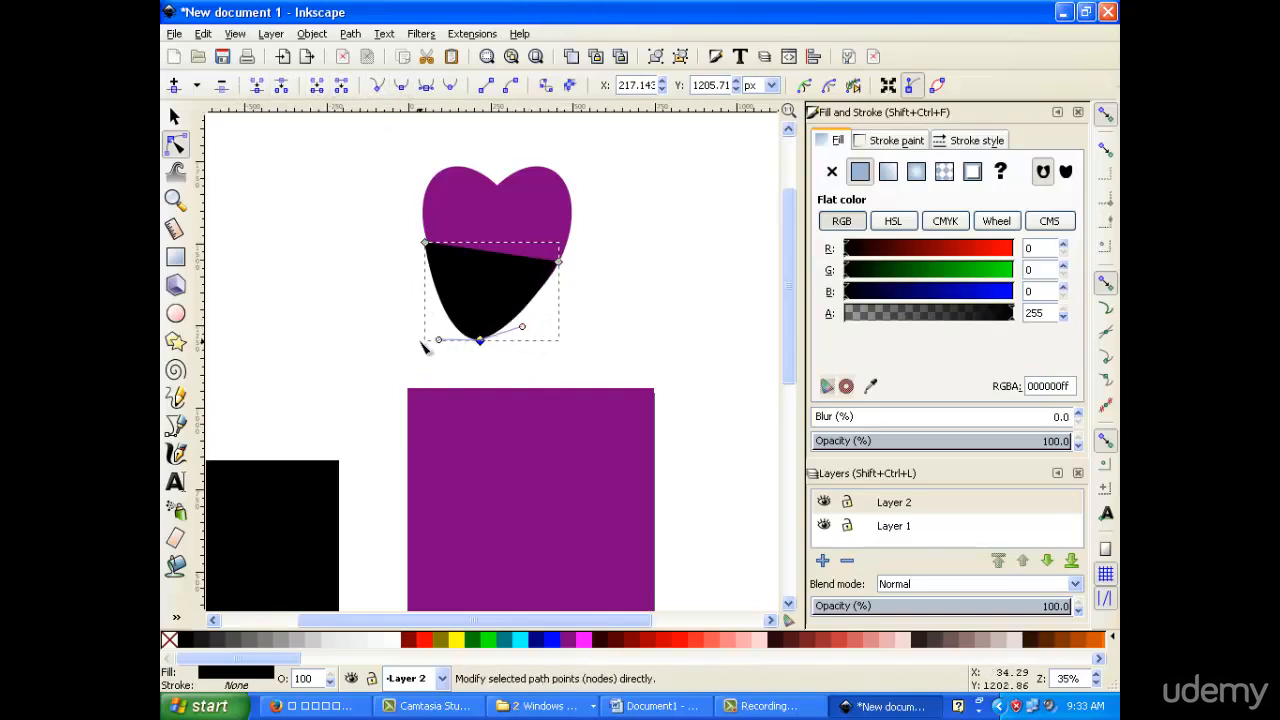
left_click_drag(441, 342, 455, 333)
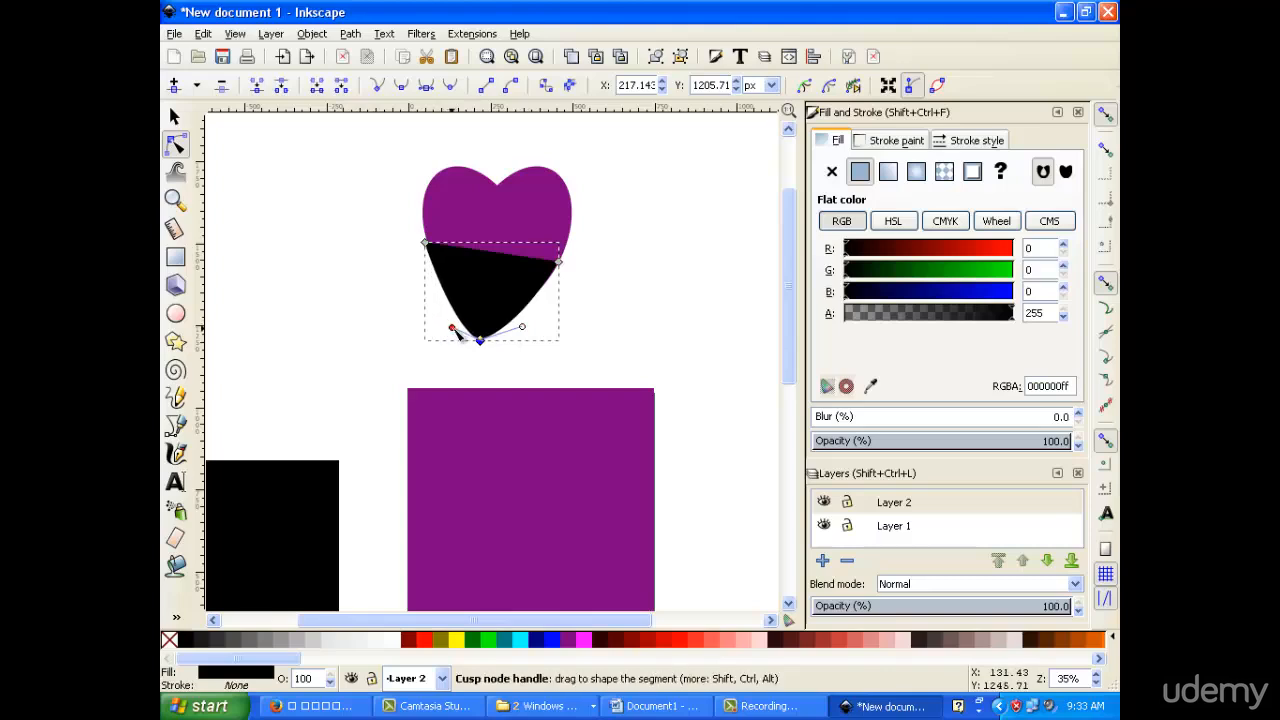
left_click(378, 86)
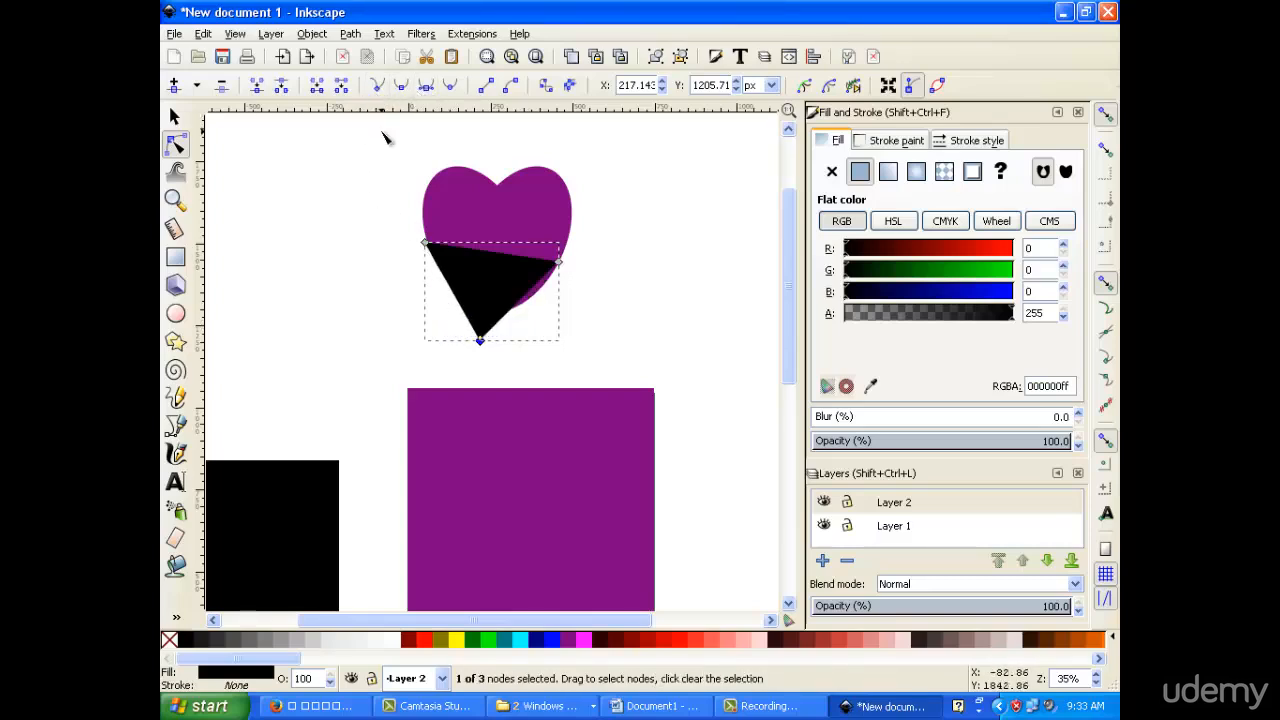
Step: Rotate and shift the black triangle so its top edge is level and its point is centred under the heart
left_click(174, 117)
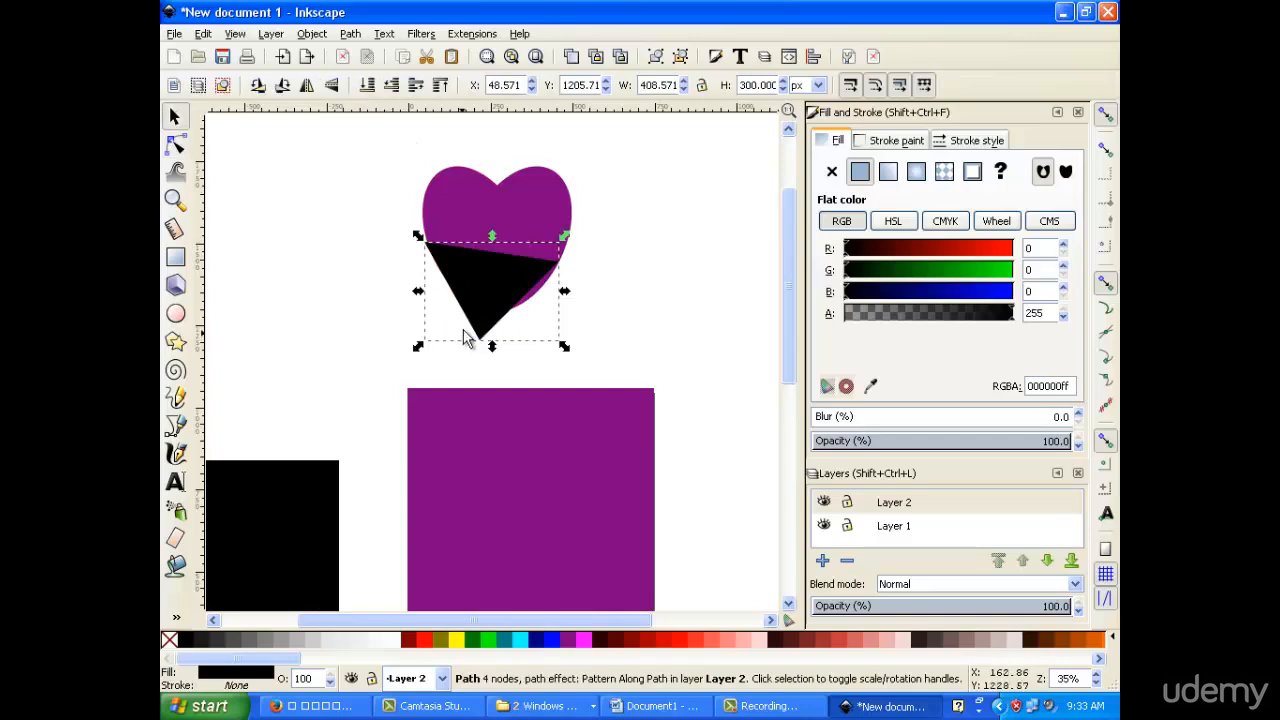
left_click(480, 299)
left_click_drag(413, 245, 420, 238)
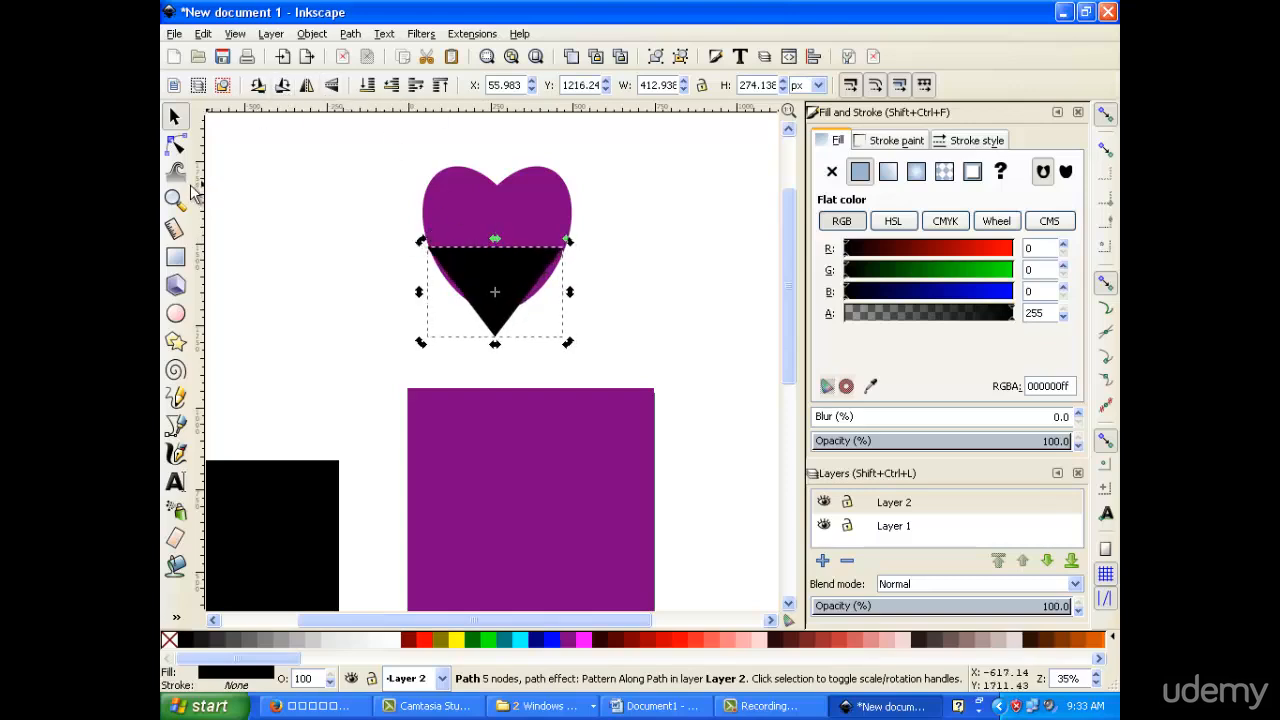
Step: Make the black shape's bottom node smooth and shorten its handles to form a narrow rounded tip
left_click(176, 145)
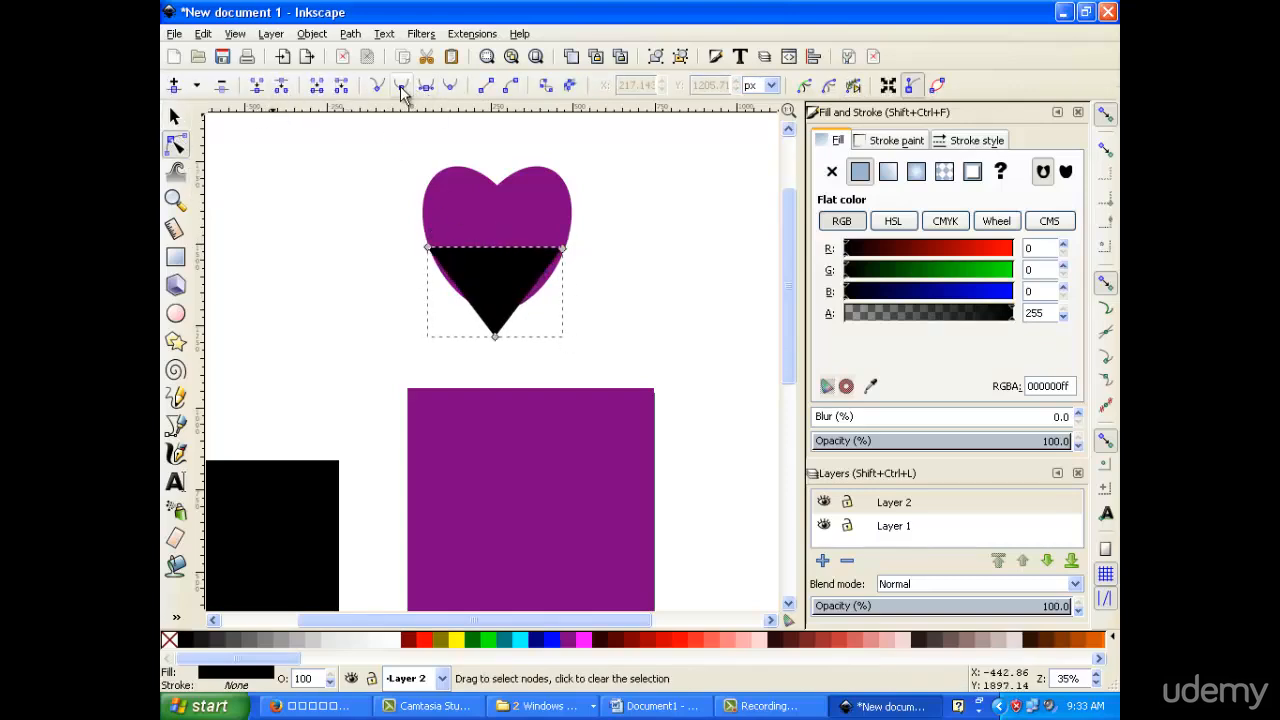
left_click(496, 337)
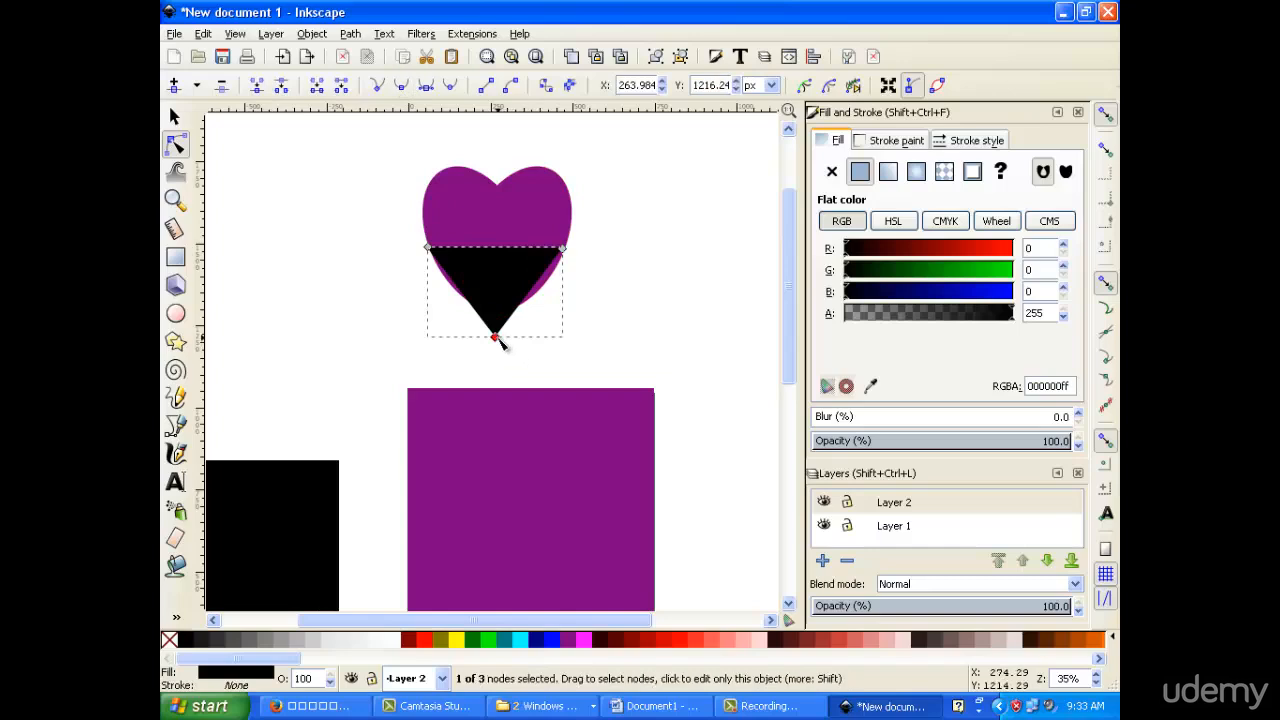
left_click_drag(500, 343, 498, 345)
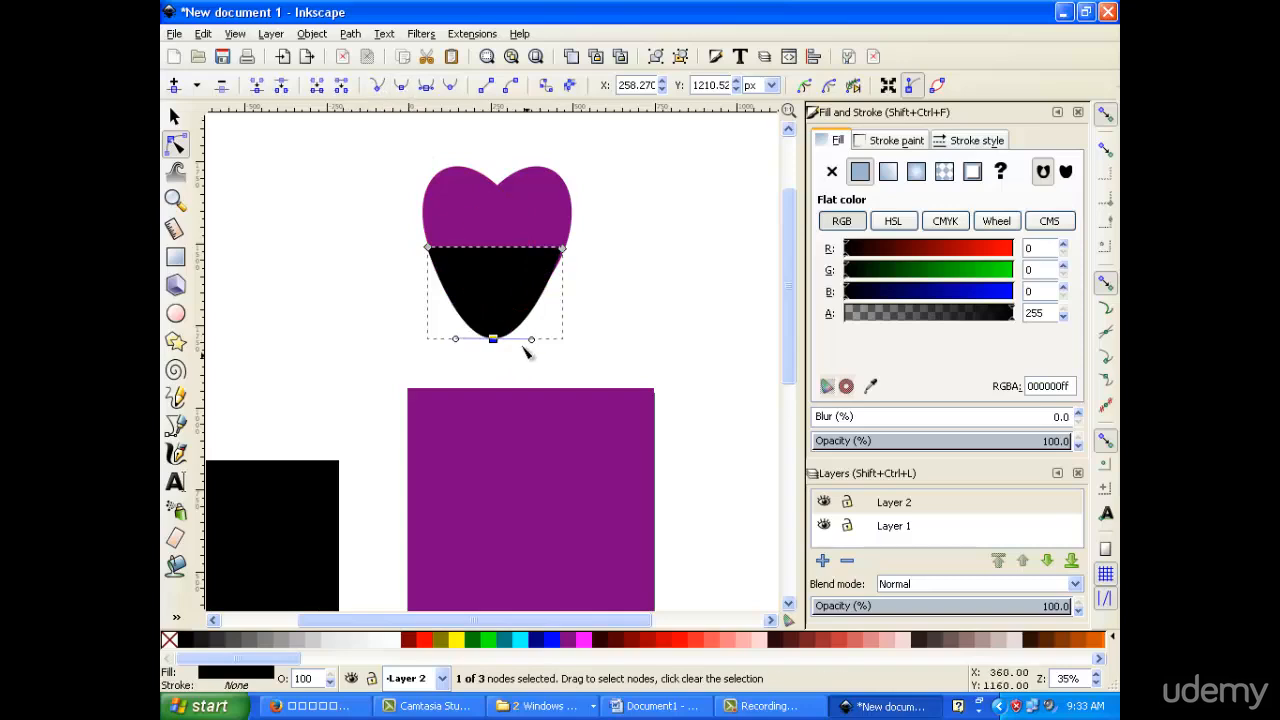
left_click_drag(531, 339, 474, 343)
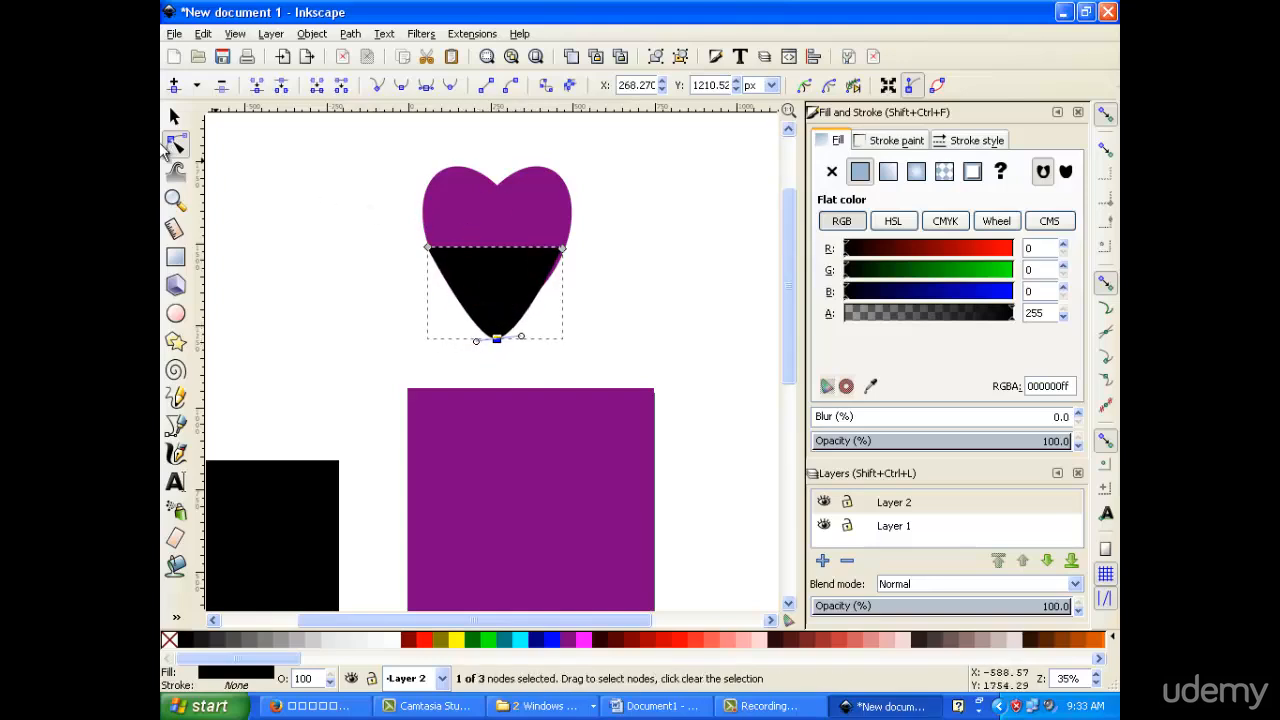
Step: Nudge the black shape up and slightly left over the heart, and delete it
left_click(175, 118)
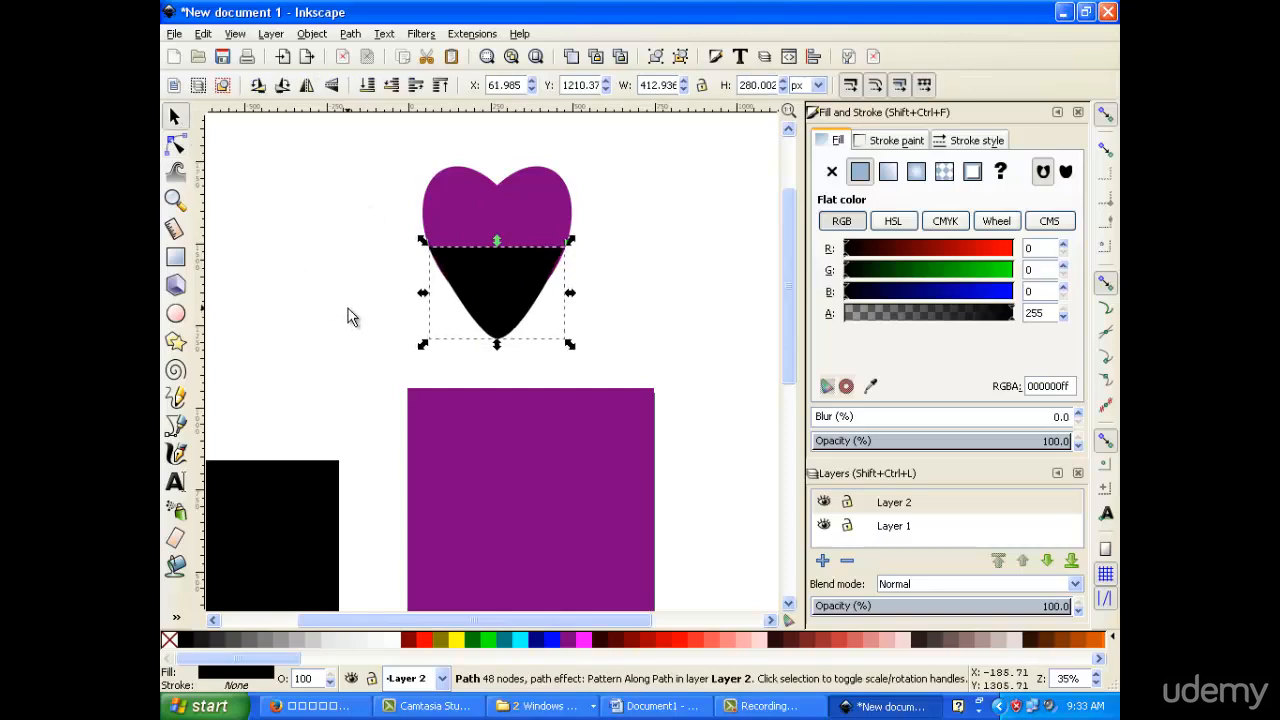
key("Up")
key("Up")
key("Up")
key("Left")
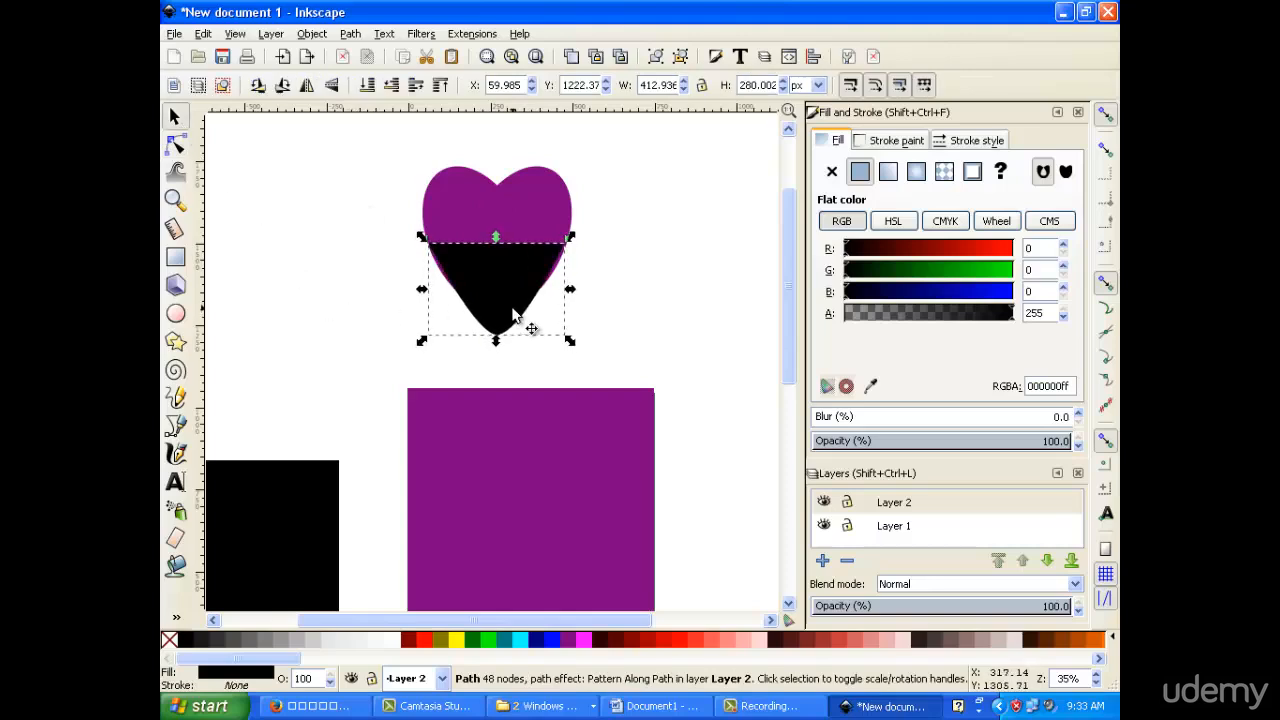
key("Delete")
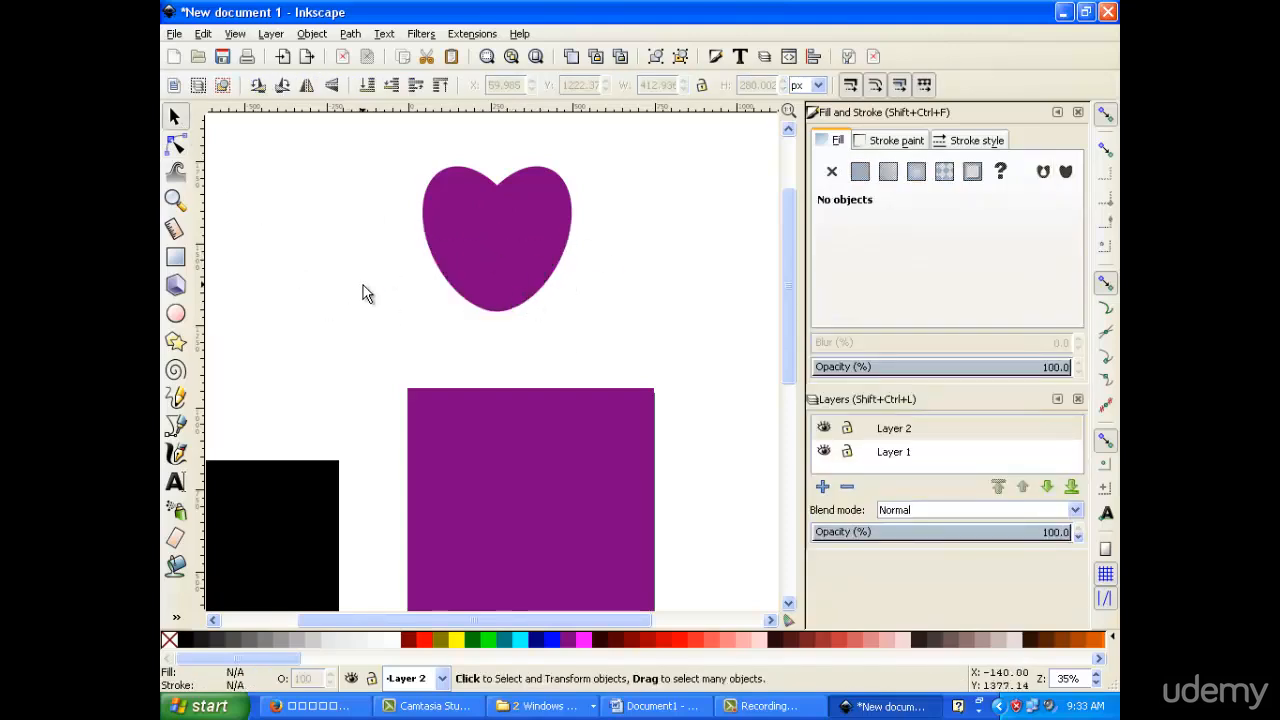
key("p")
left_click_drag(558, 265, 545, 283)
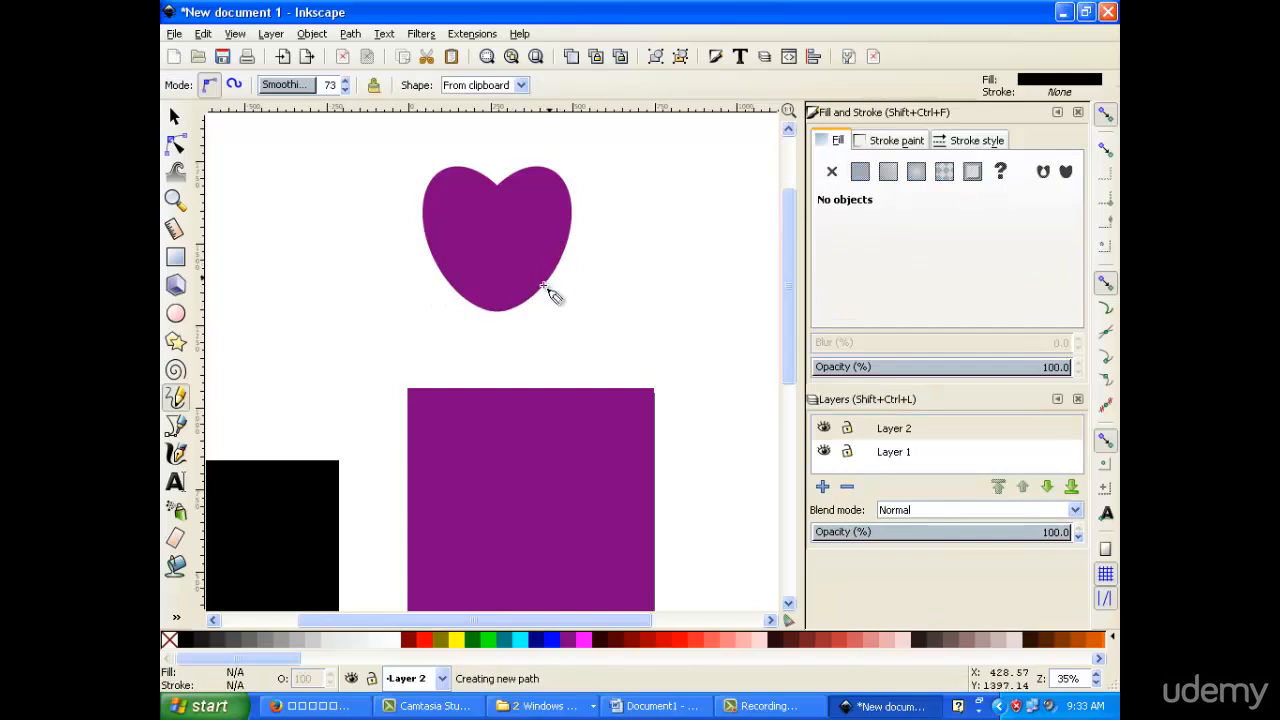
left_click_drag(490, 335, 497, 340)
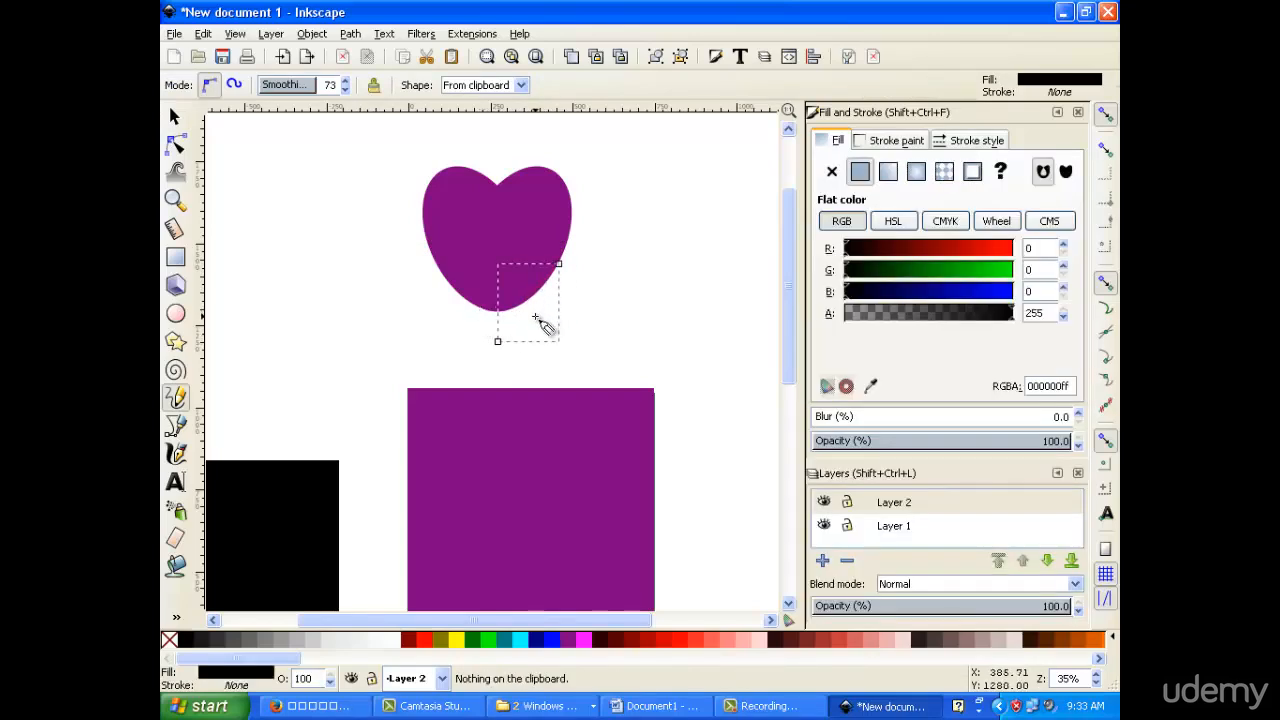
left_click(340, 245)
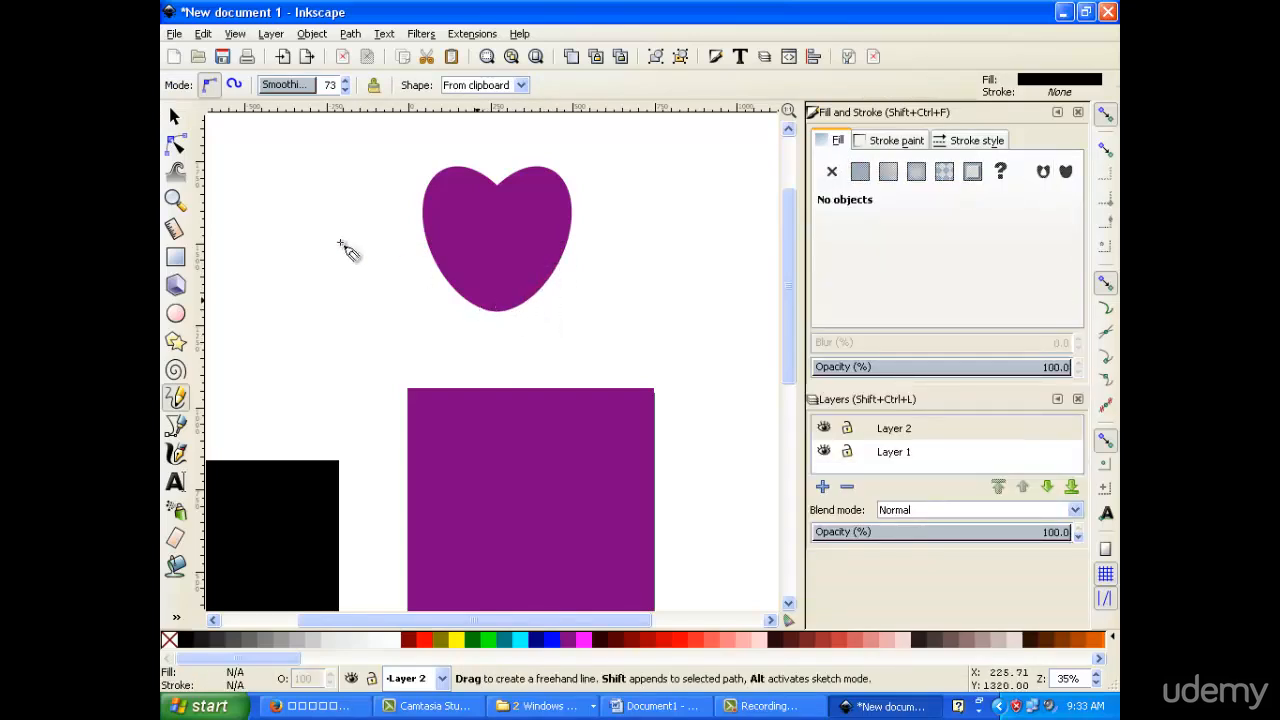
left_click(178, 426)
left_click(558, 263)
left_click_drag(505, 340, 447, 362)
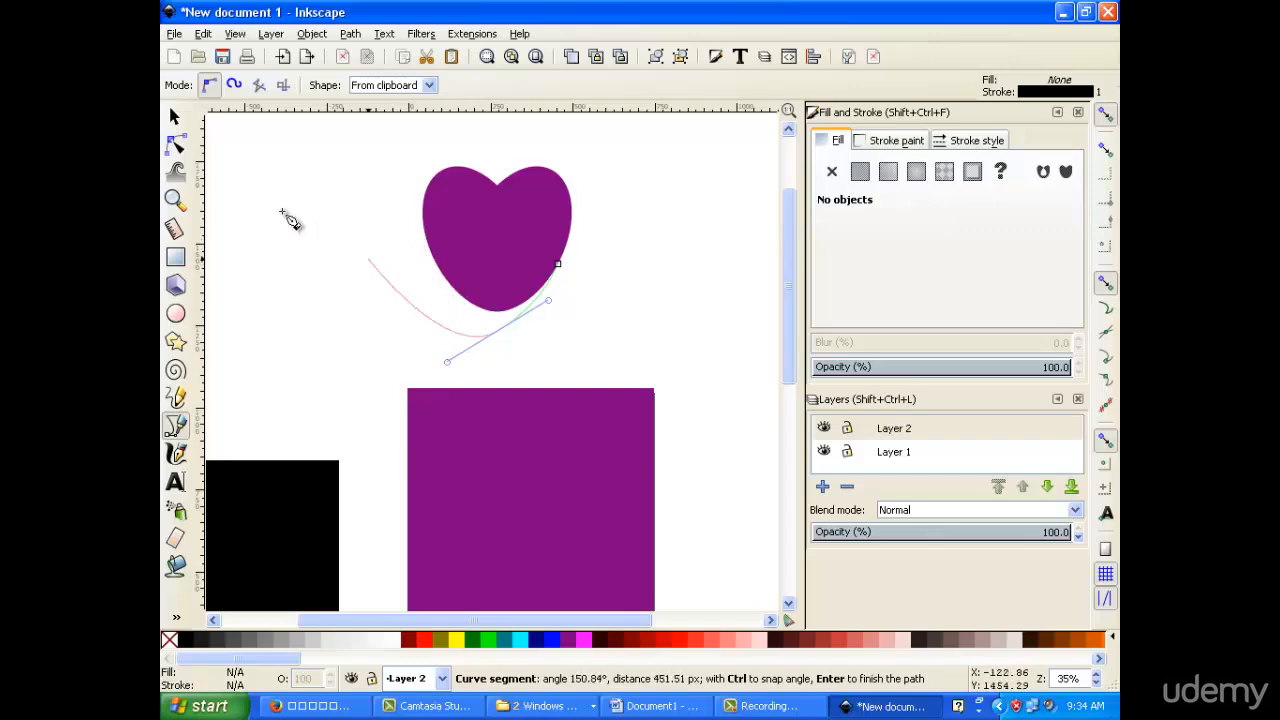
left_click(174, 146)
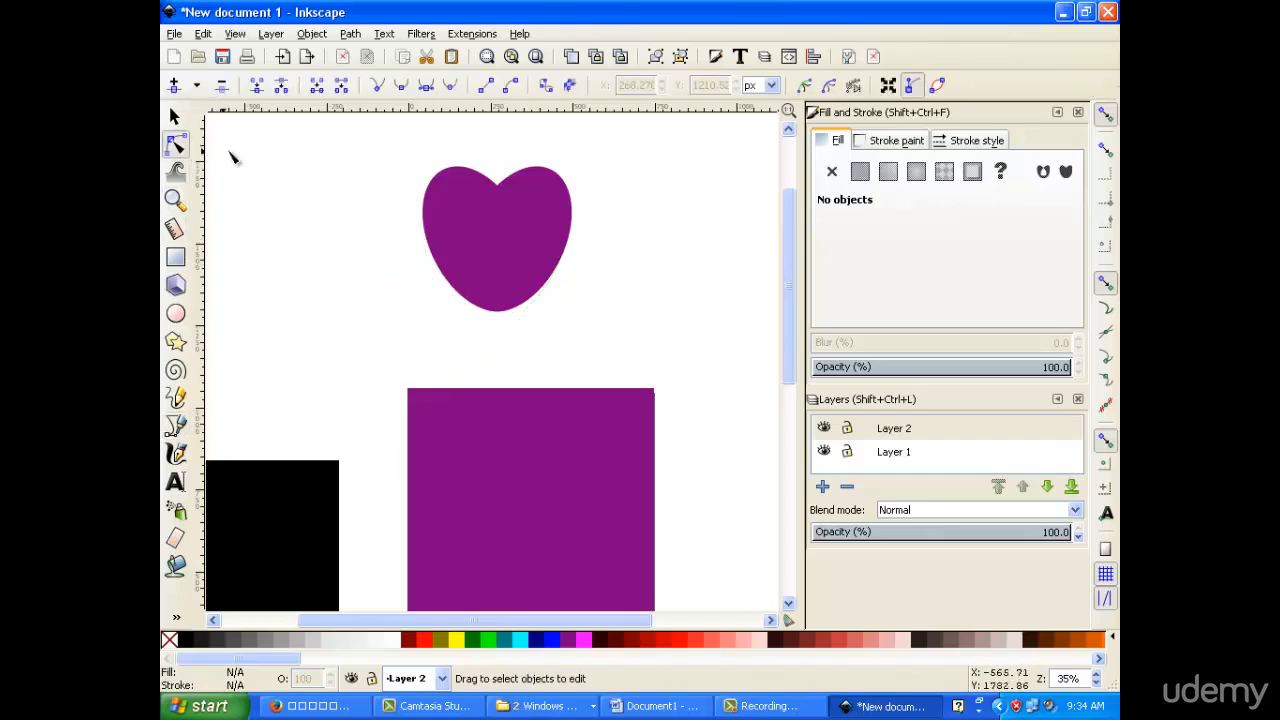
left_click(175, 230)
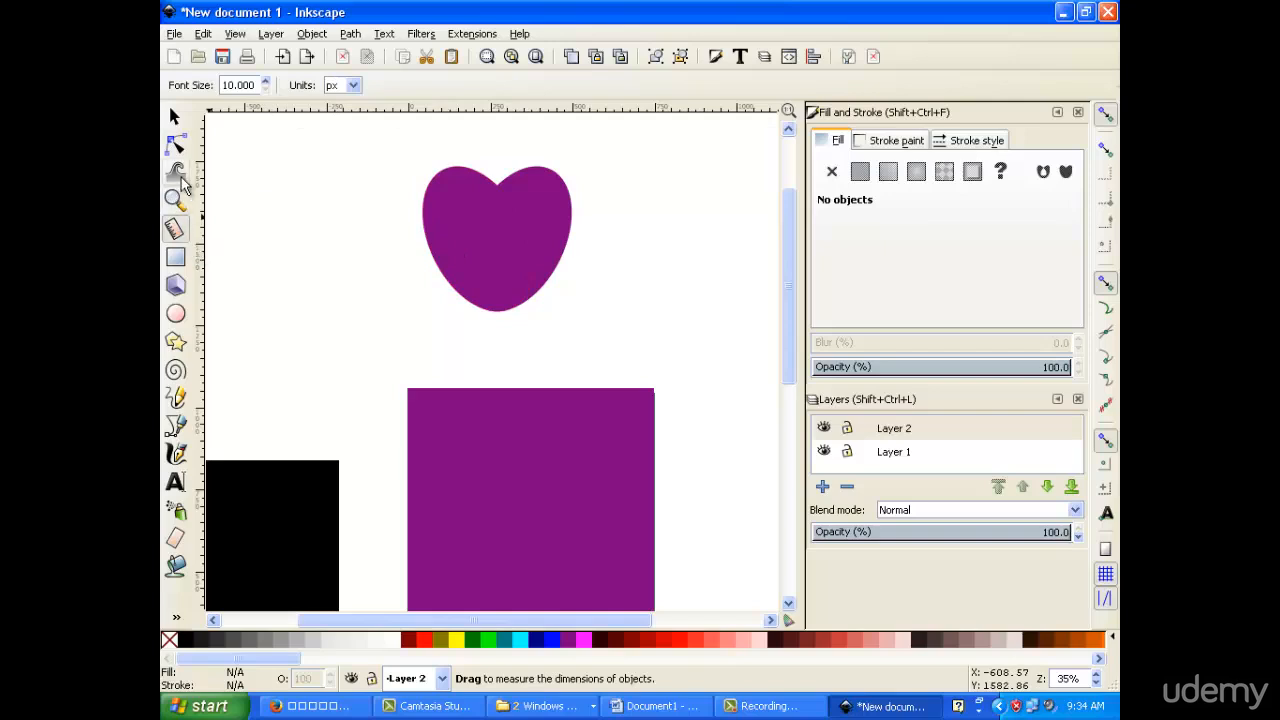
left_click(174, 146)
Step: Draw a closed three-node Bezier shape to the right of the heart with a nearly flat top and rounded bottom
left_click(176, 422)
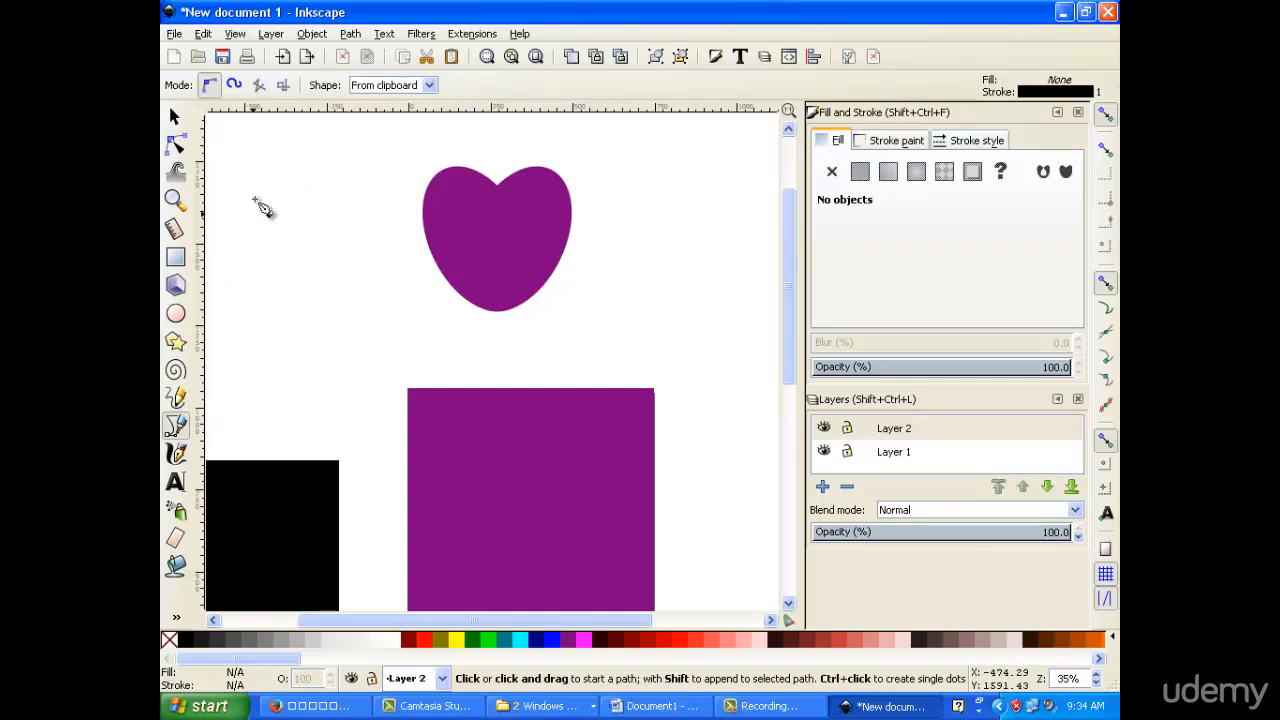
left_click(736, 226)
left_click_drag(674, 318, 629, 342)
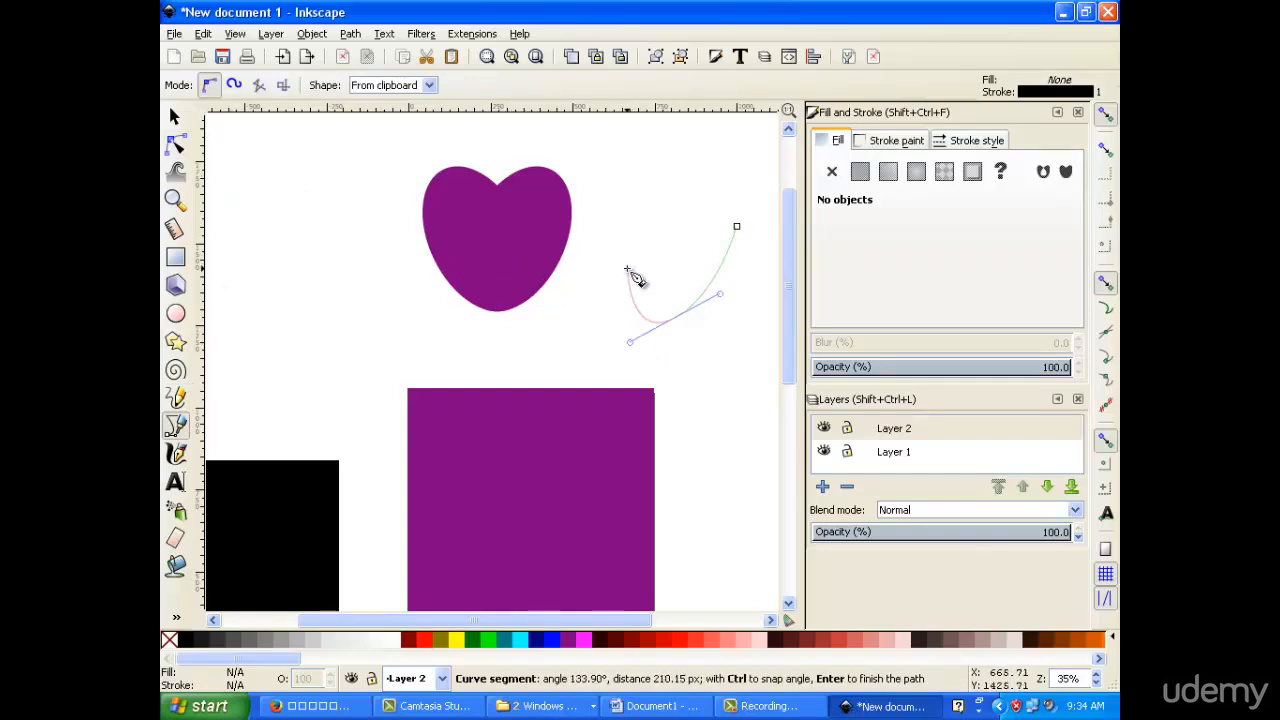
left_click(596, 220)
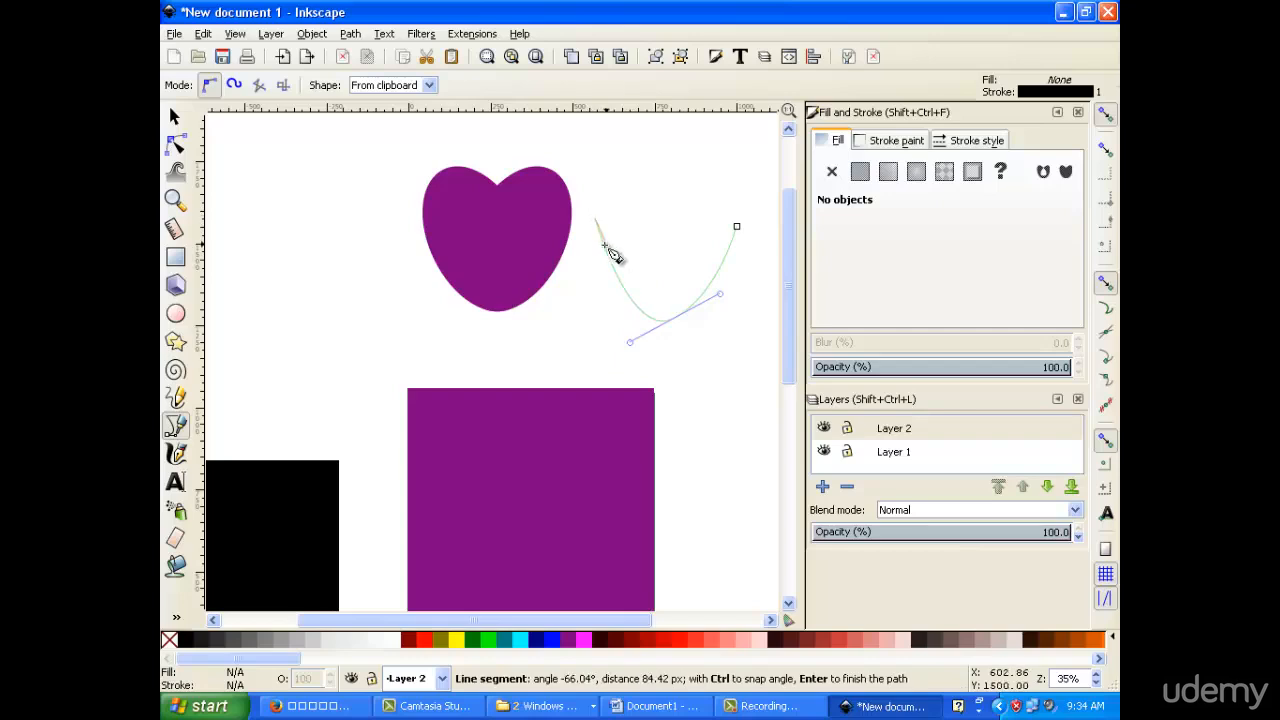
left_click(737, 227)
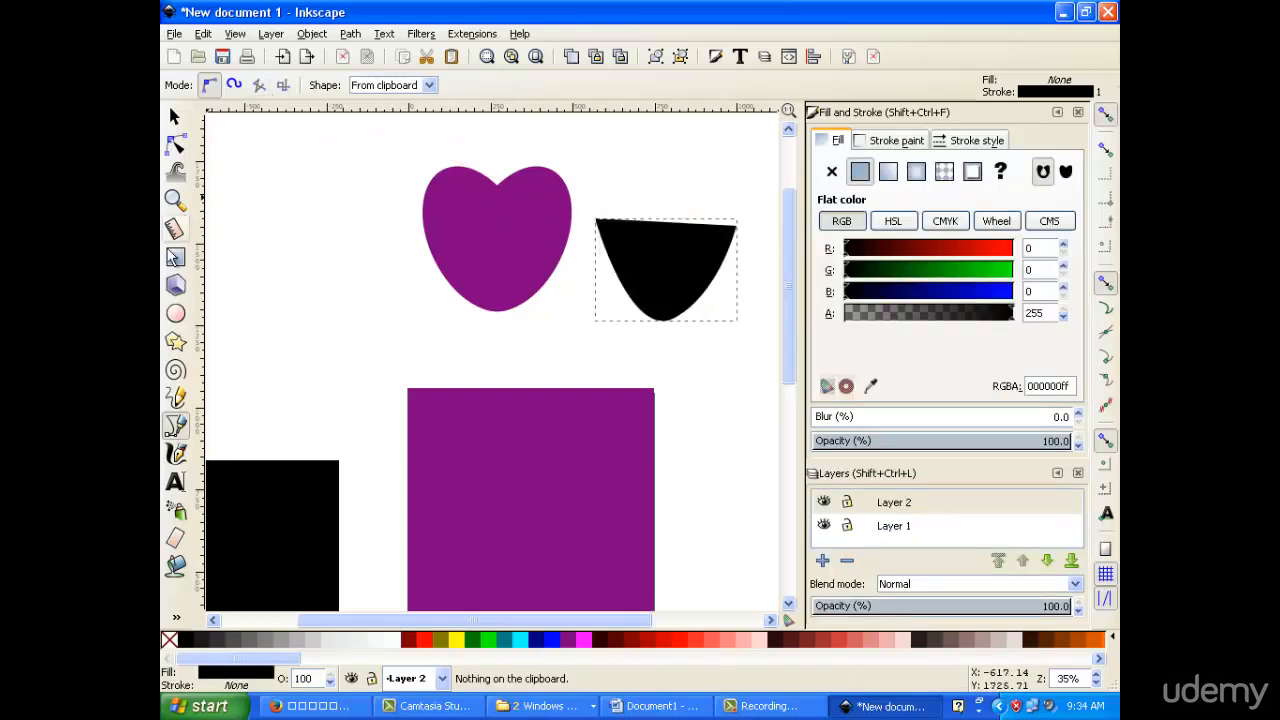
Step: Shift the black shape's bottom node slightly left to even out the rounded lower curve
left_click(174, 117)
left_click(174, 145)
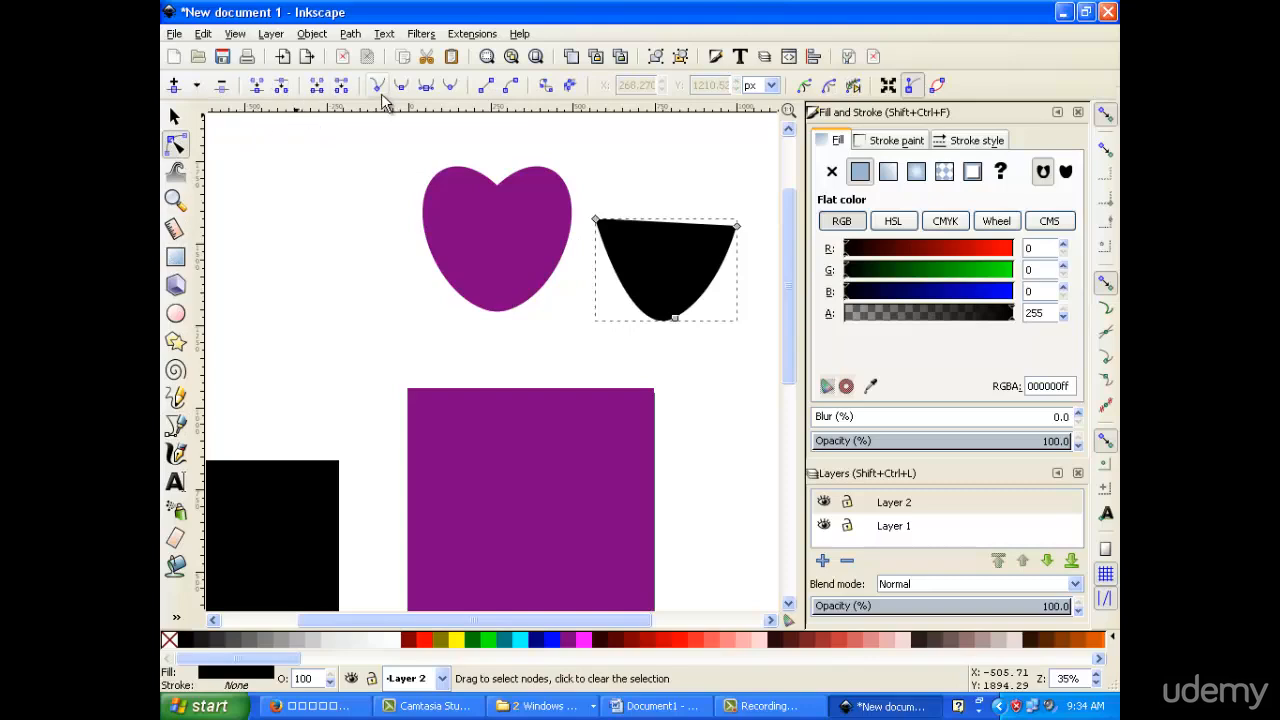
left_click(676, 319)
left_click_drag(676, 319, 618, 320)
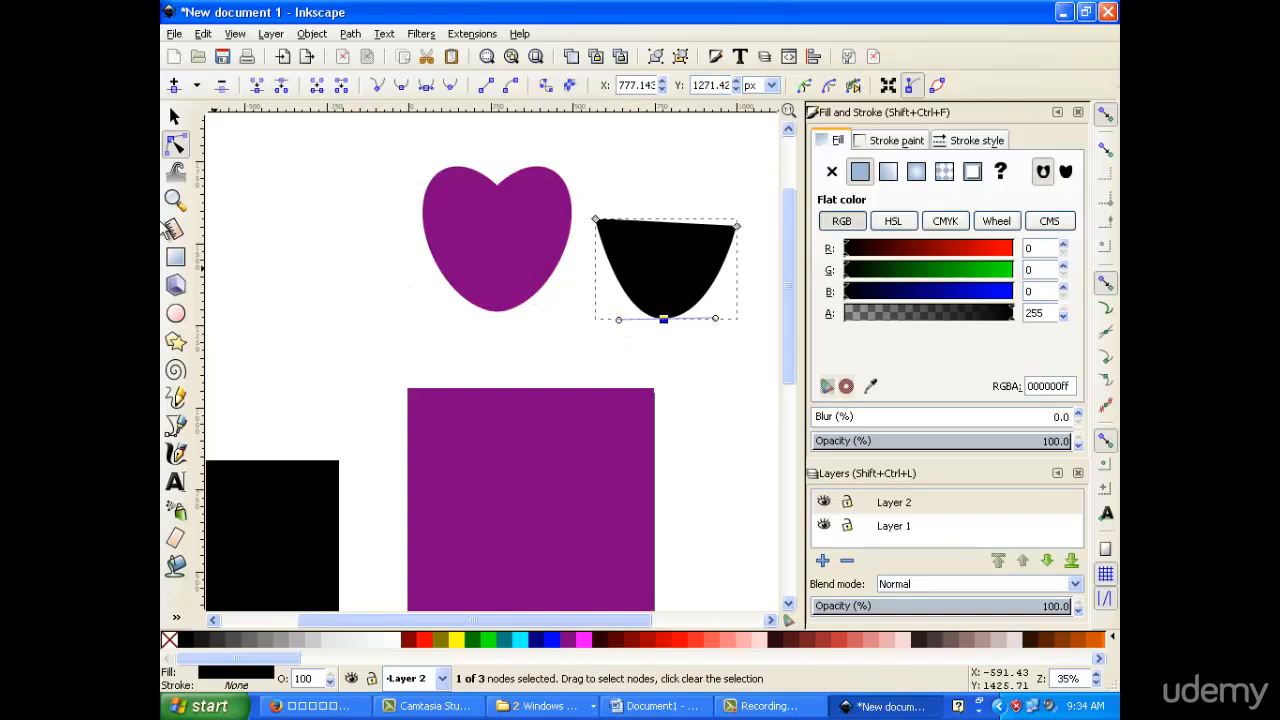
Step: Add a node on the black shape's lower curve on each side of the bottom node
double_click(695, 306)
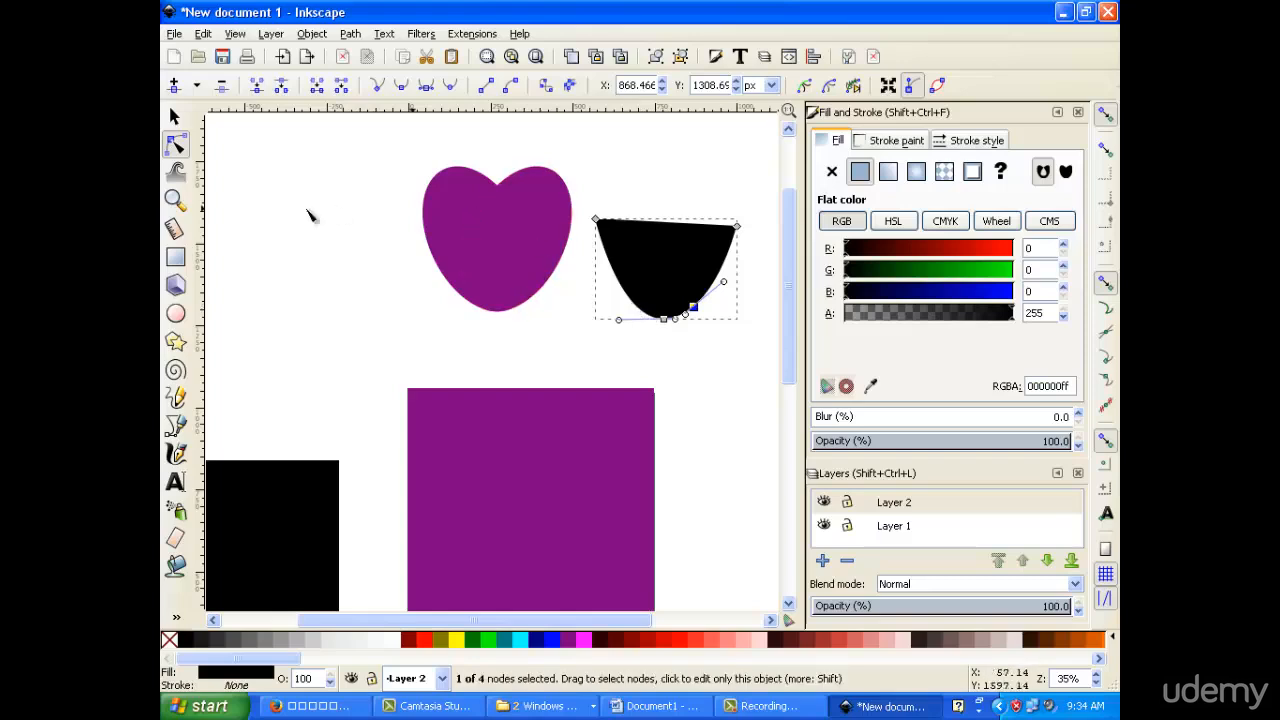
left_click(262, 233)
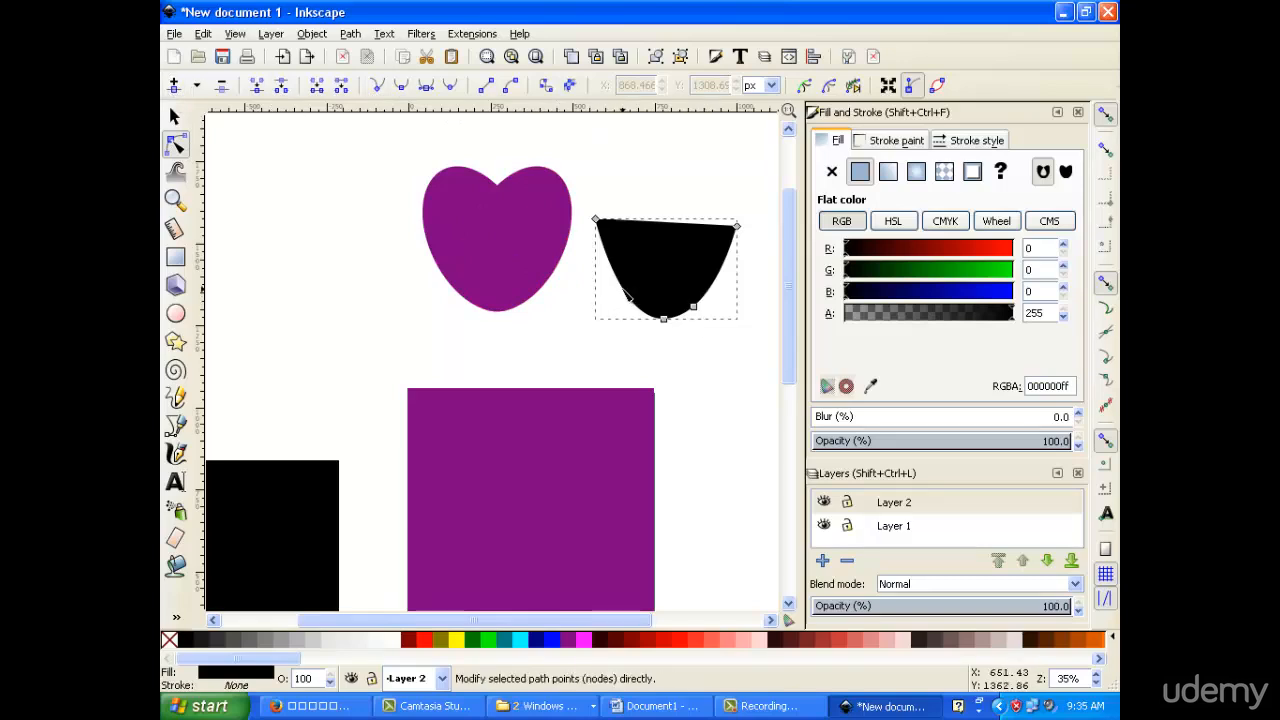
left_click(174, 117)
double_click(660, 246)
left_click(646, 316)
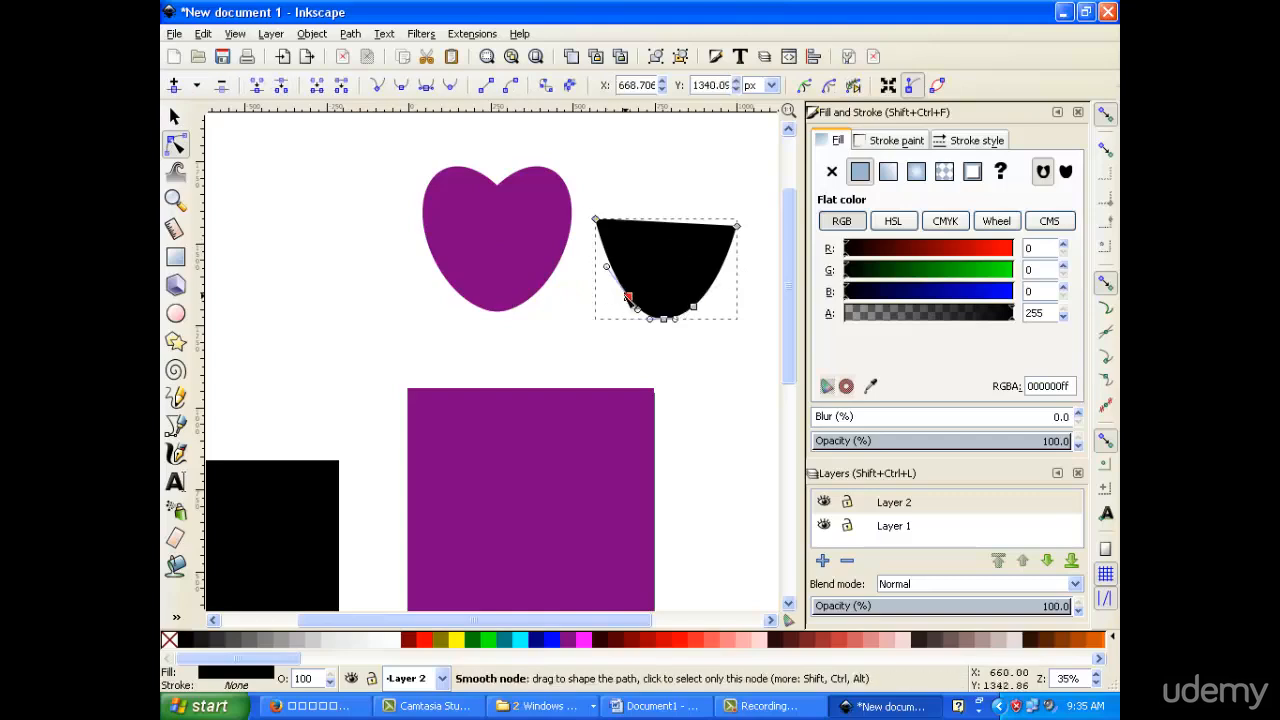
Step: Pull the black shape's bottom node down into a point and adjust the two side nodes to even out its sides
left_click_drag(663, 318, 676, 345)
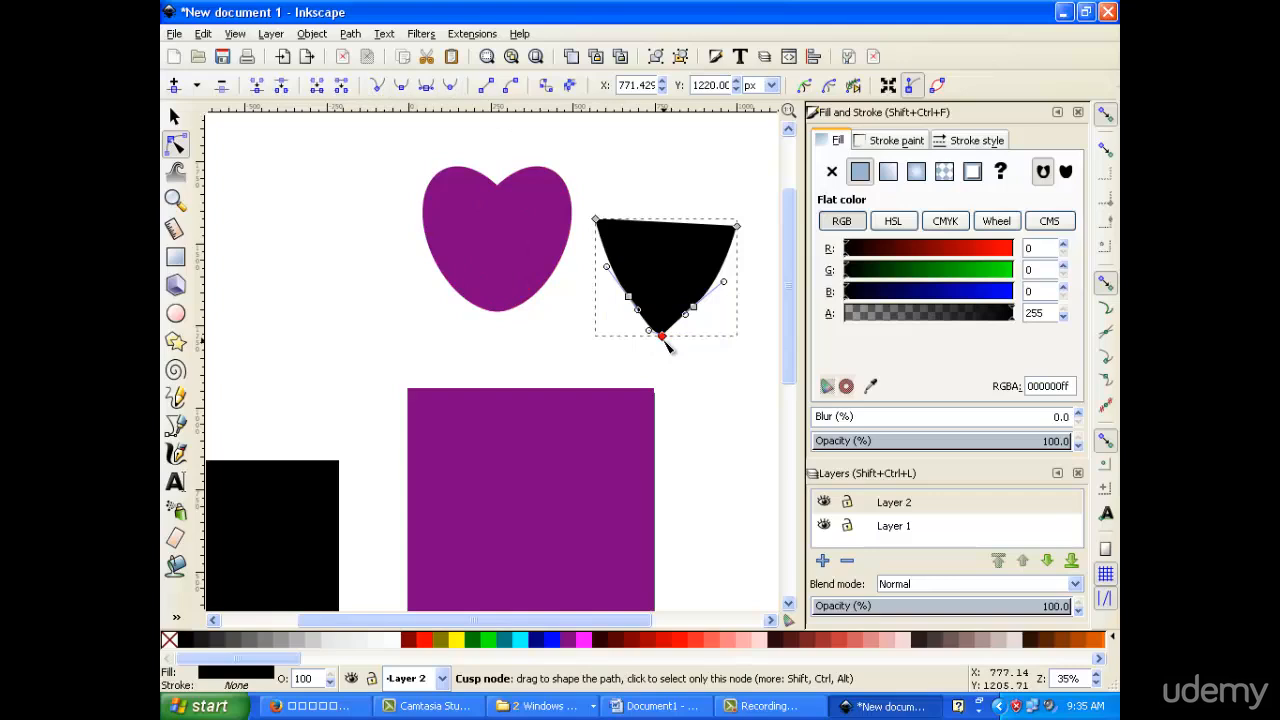
left_click_drag(666, 344, 698, 306)
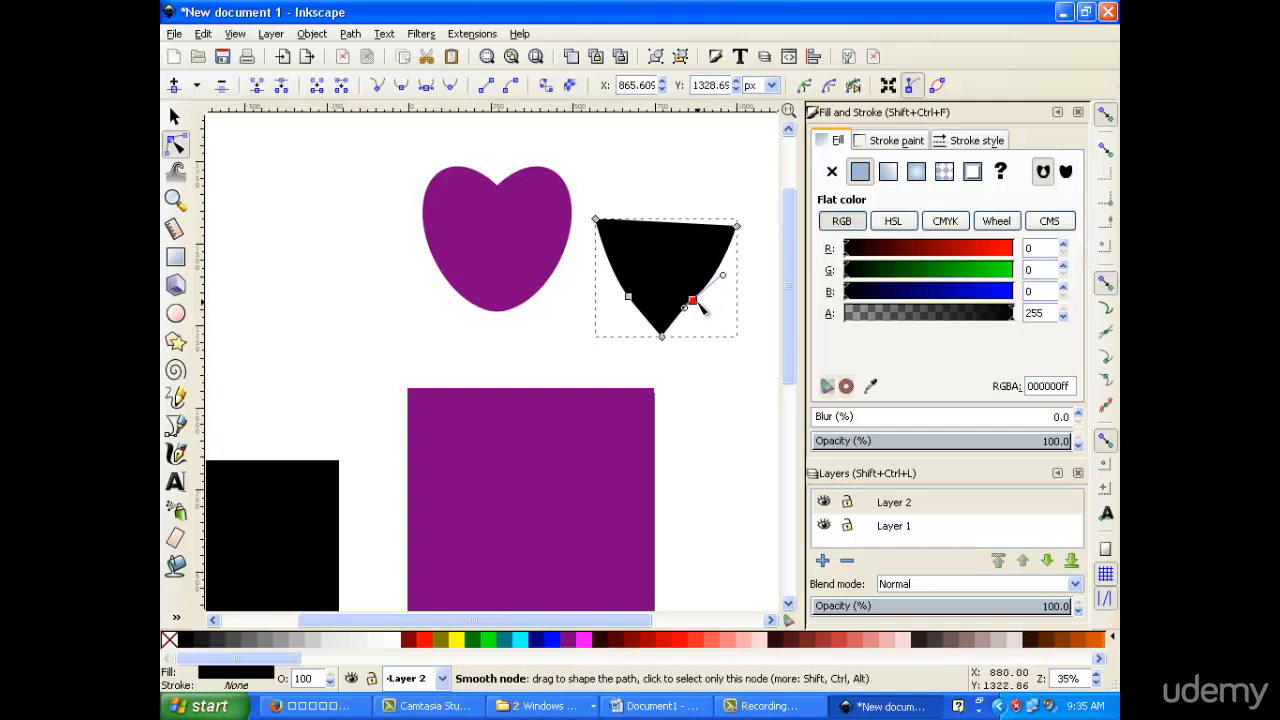
left_click_drag(698, 309, 602, 268)
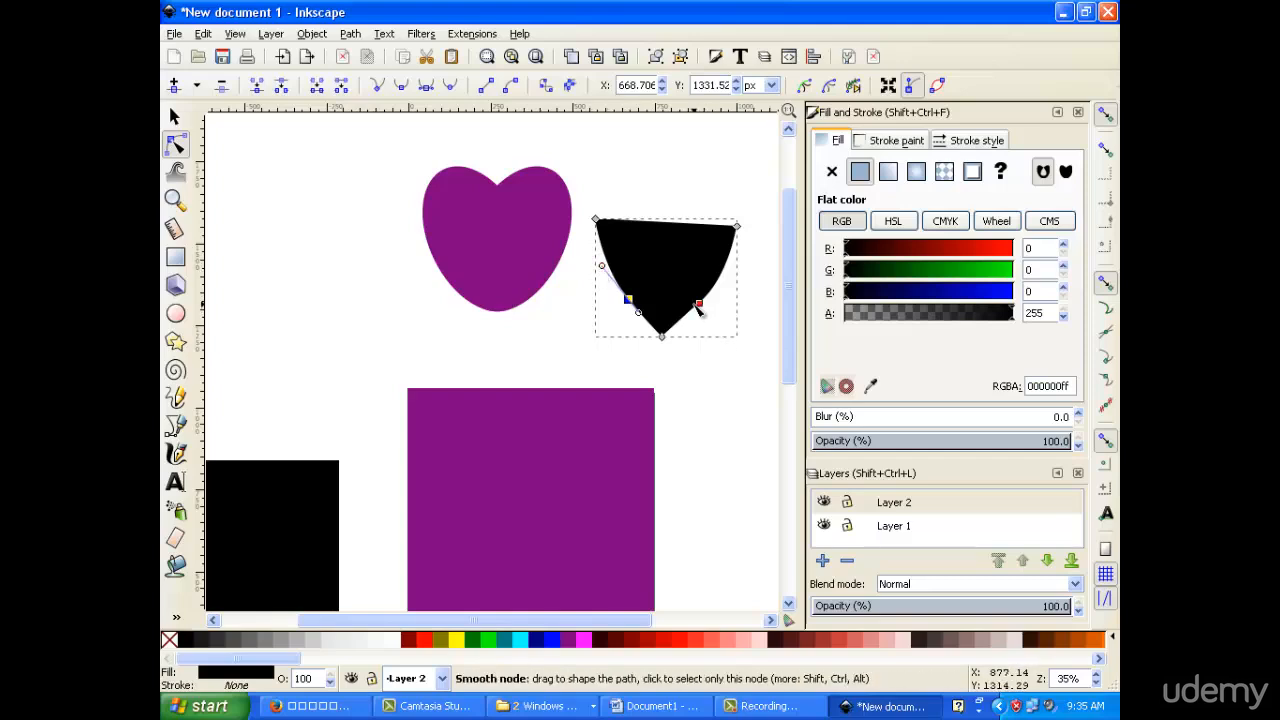
left_click(698, 305)
Step: Place the black shape over the heart's lower half and fill it with purple #800080
left_click(175, 116)
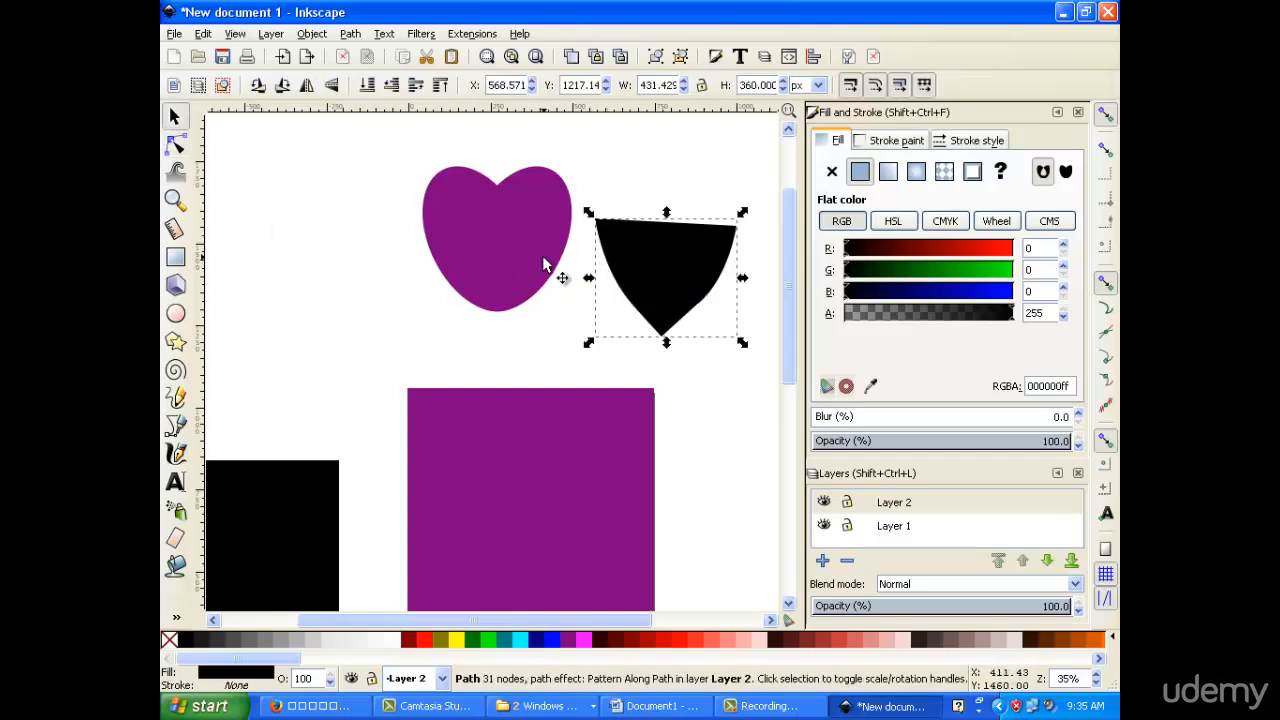
left_click_drag(691, 259, 514, 250)
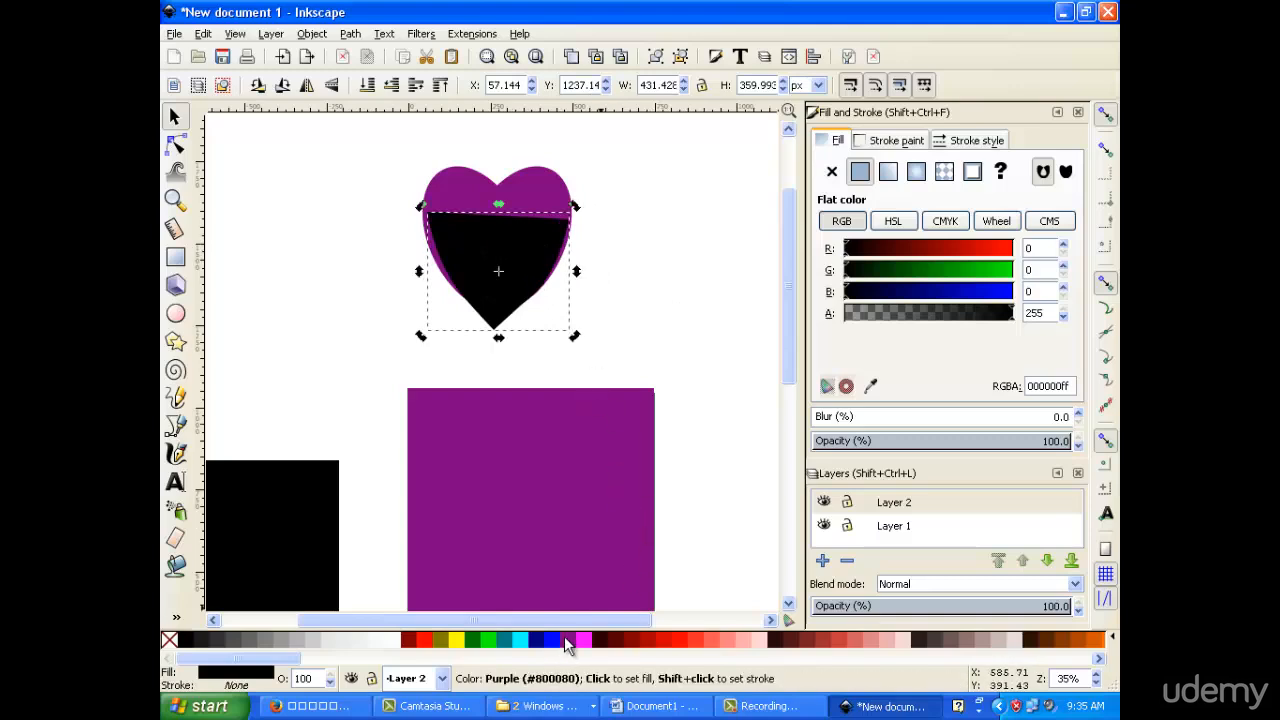
left_click(570, 640)
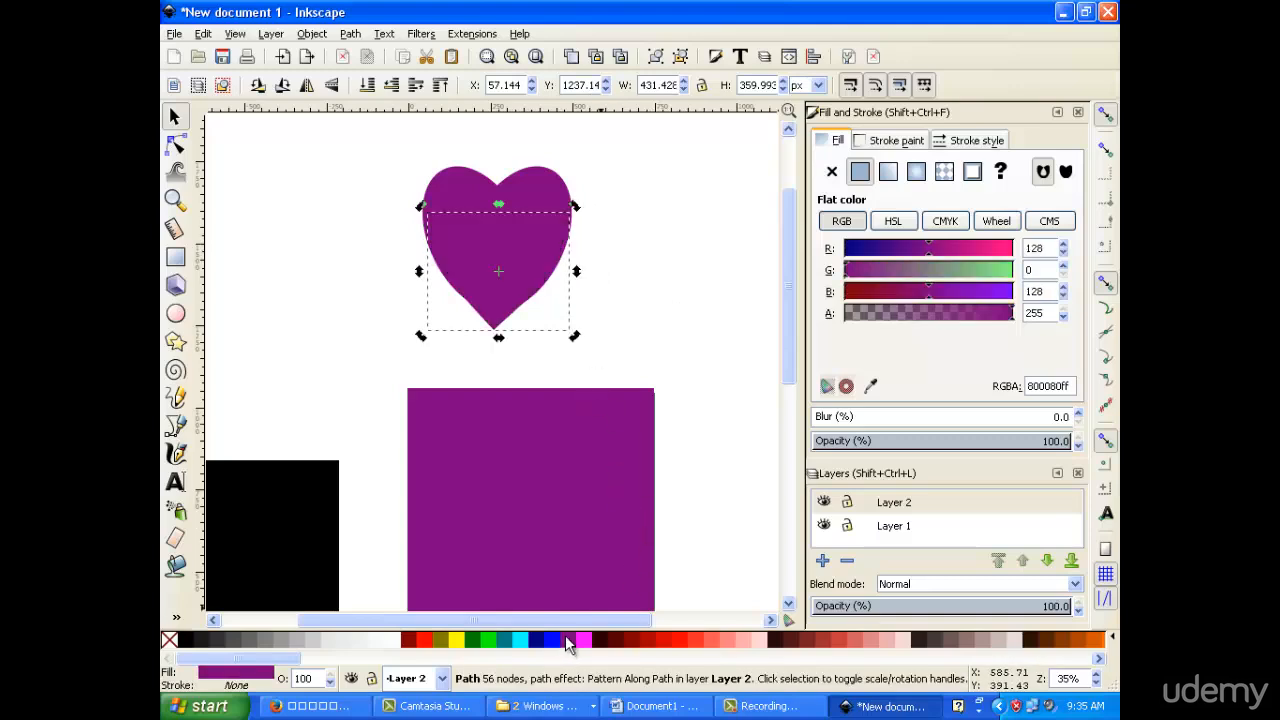
left_click(266, 173)
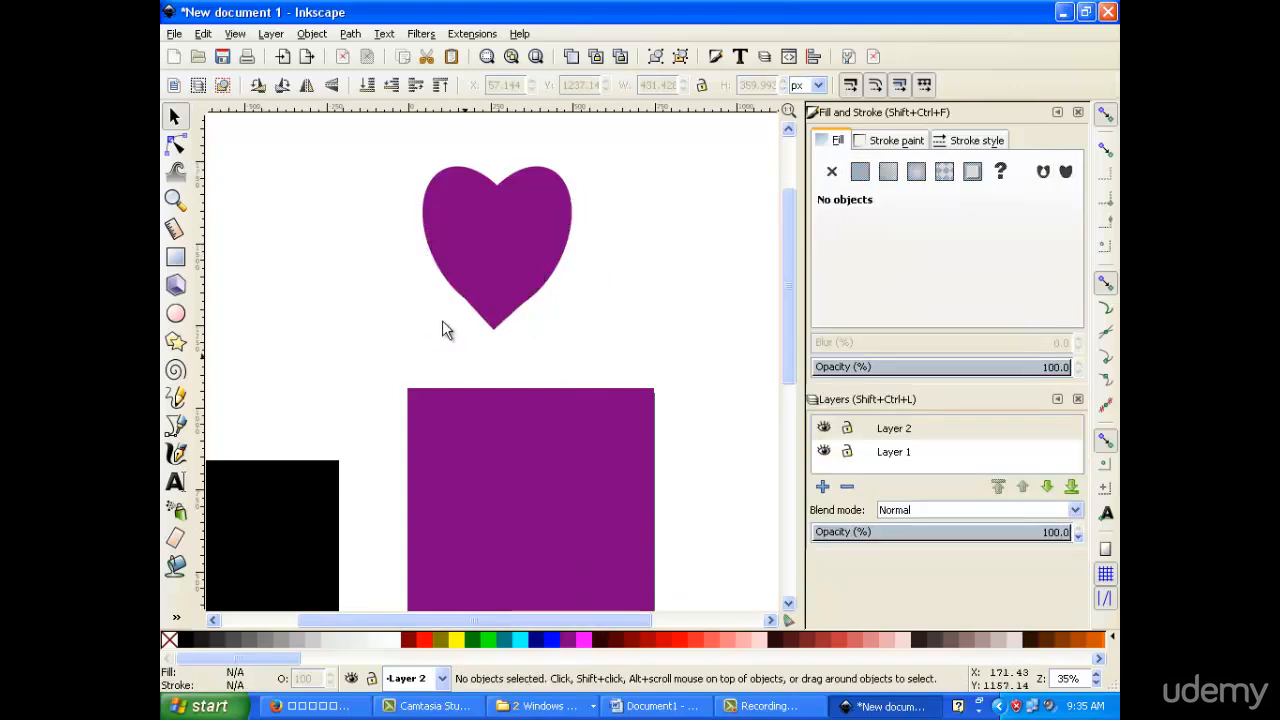
Step: Select all three heart pieces together and group them
left_click(172, 118)
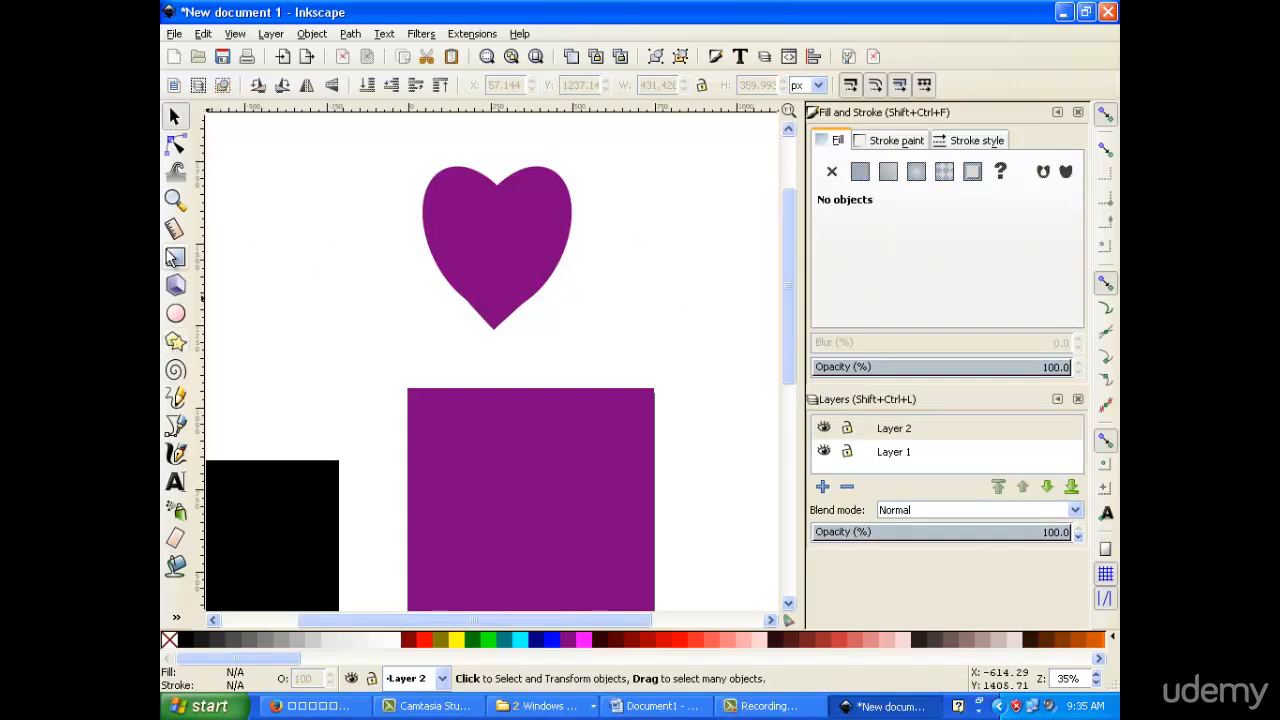
left_click_drag(606, 150, 360, 366)
right_click(483, 268)
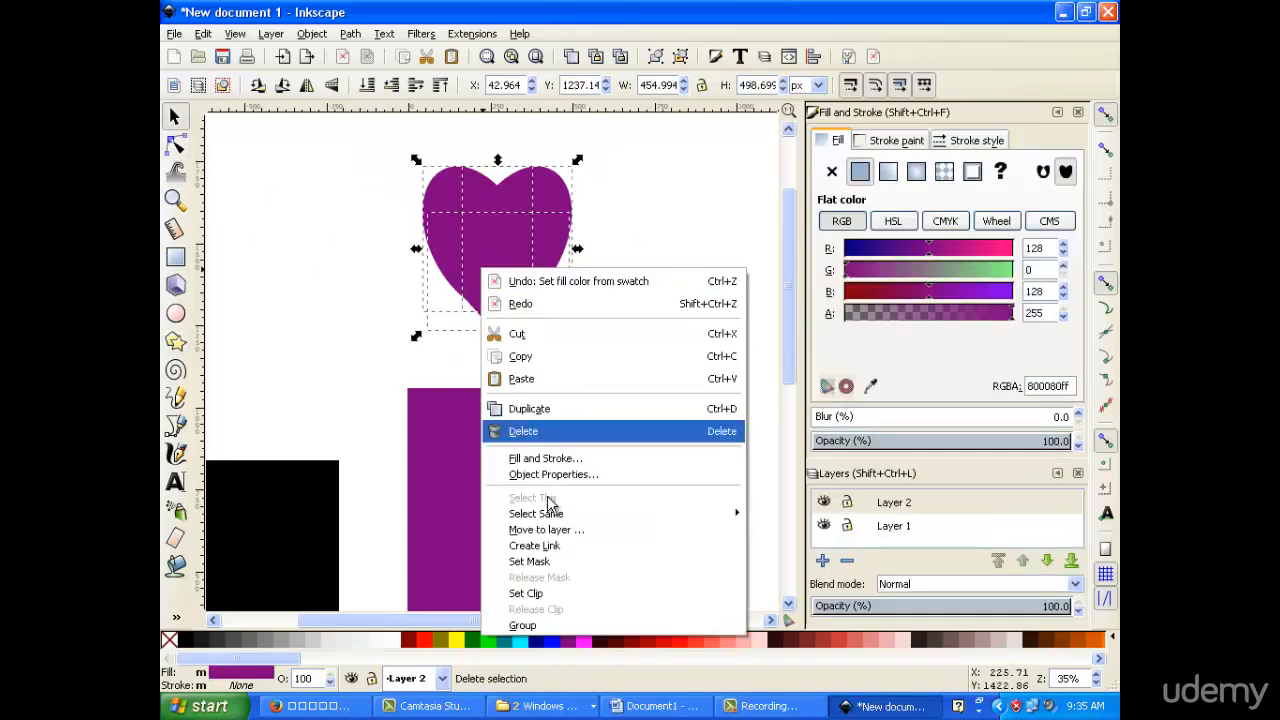
left_click(606, 624)
Step: Give the grouped heart a flat light blue fill of 80e5ff
left_click(859, 174)
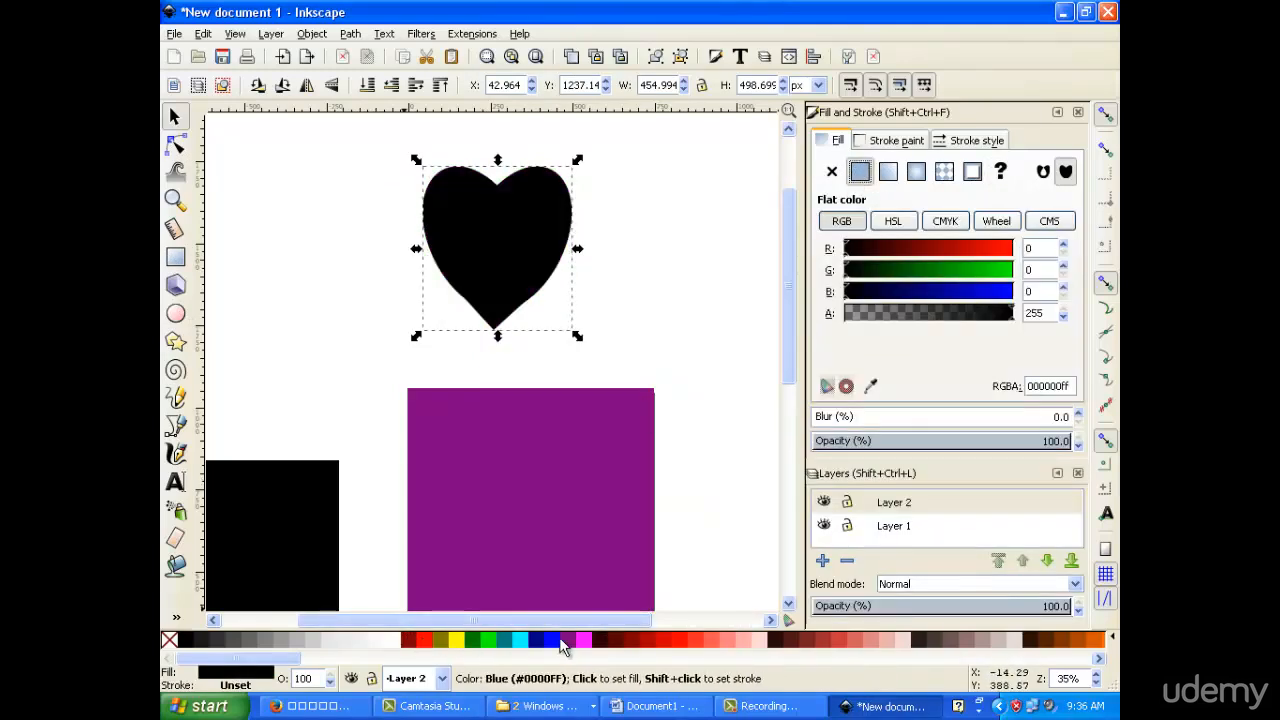
left_click_drag(295, 657, 757, 654)
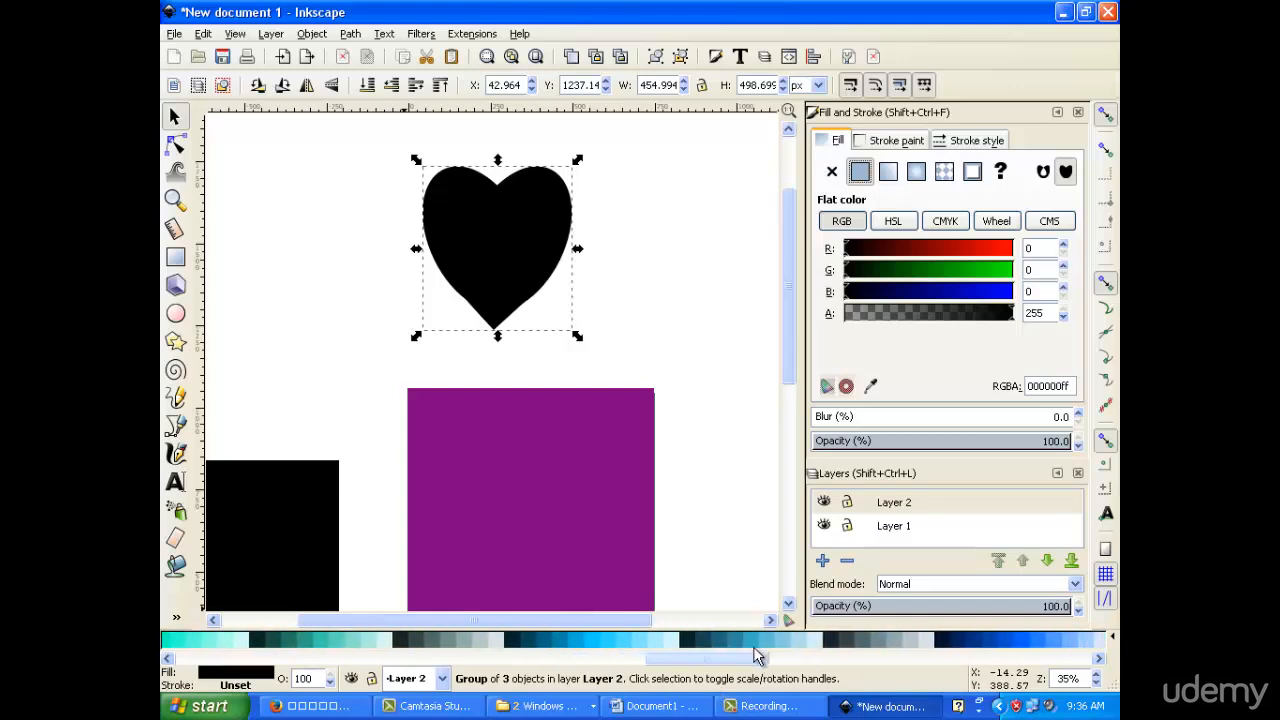
left_click(588, 642)
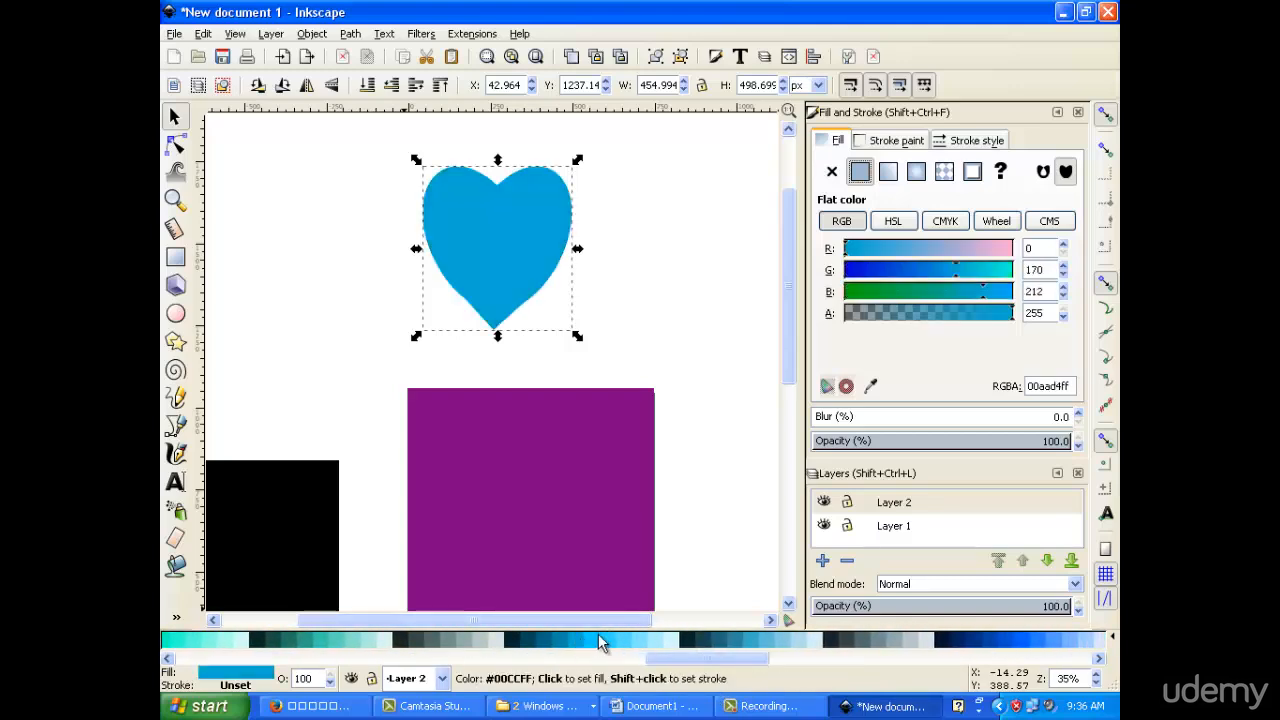
left_click(632, 643)
left_click(648, 645)
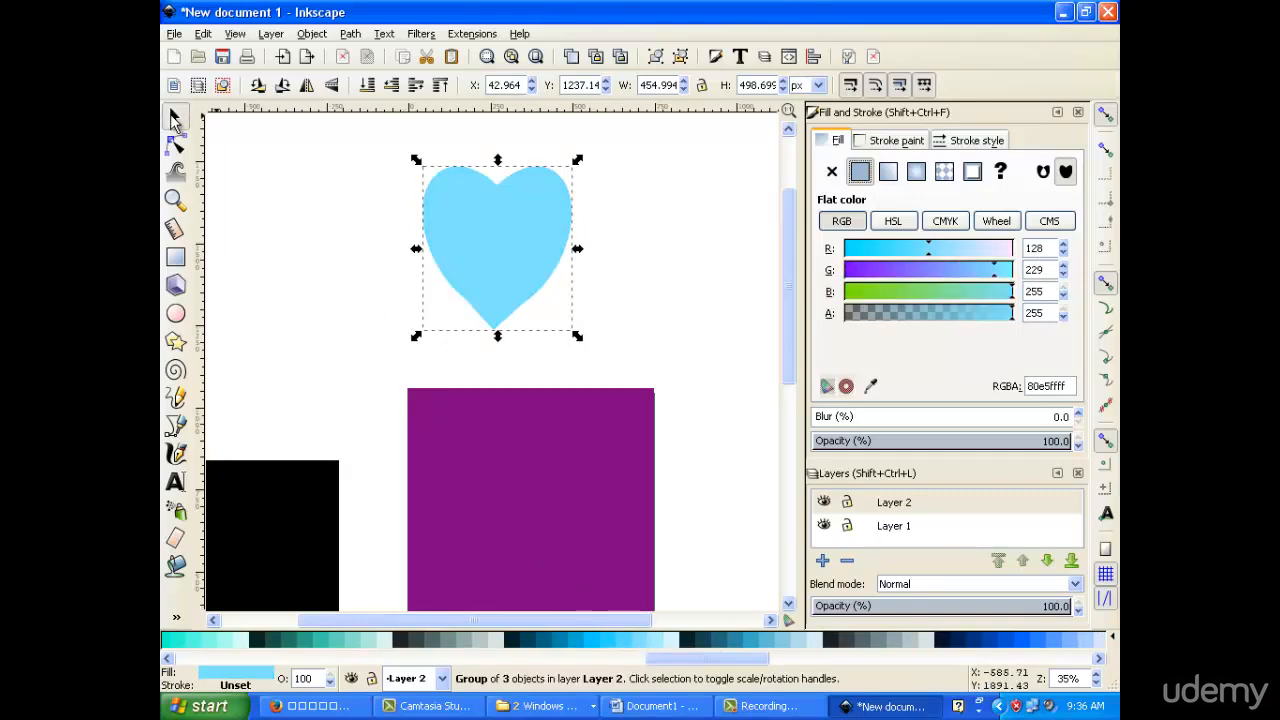
Step: Move the heart into the purple page's upper-left corner and scale it down to about 252 by 267 px
left_click_drag(503, 240, 491, 494)
scroll(516, 358, "down", 3)
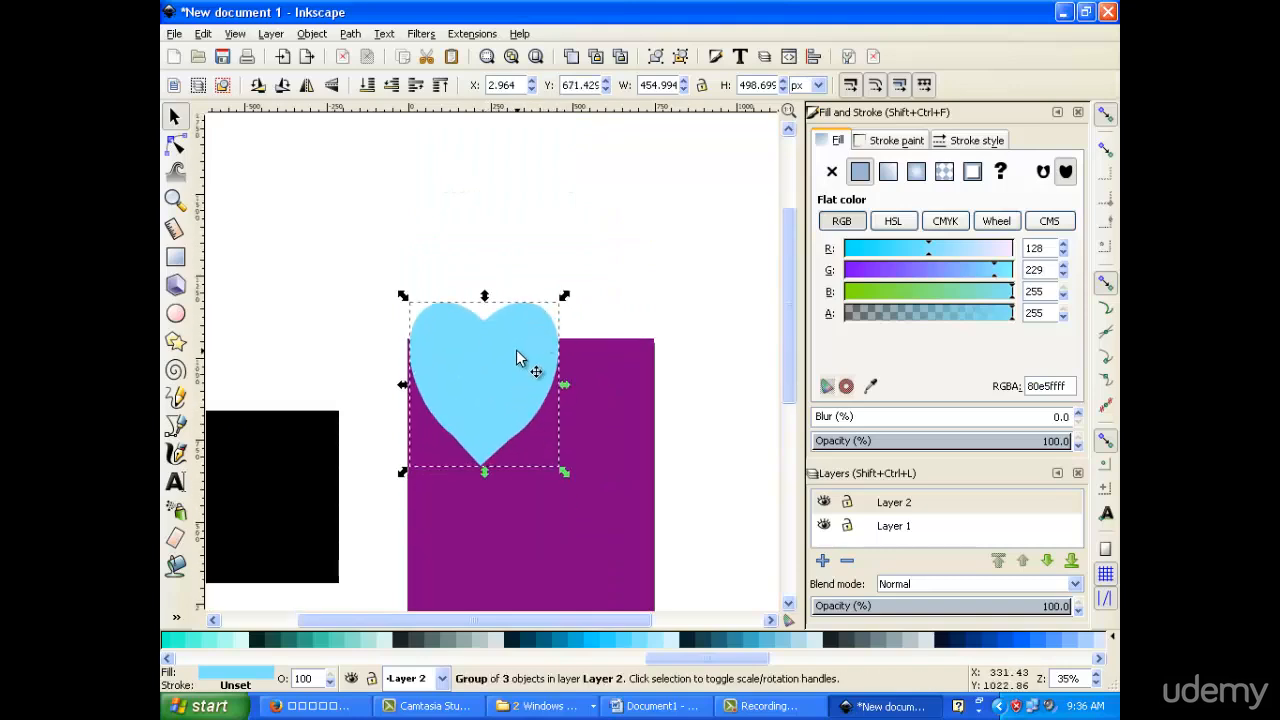
left_click(487, 373)
left_click_drag(487, 373, 489, 414)
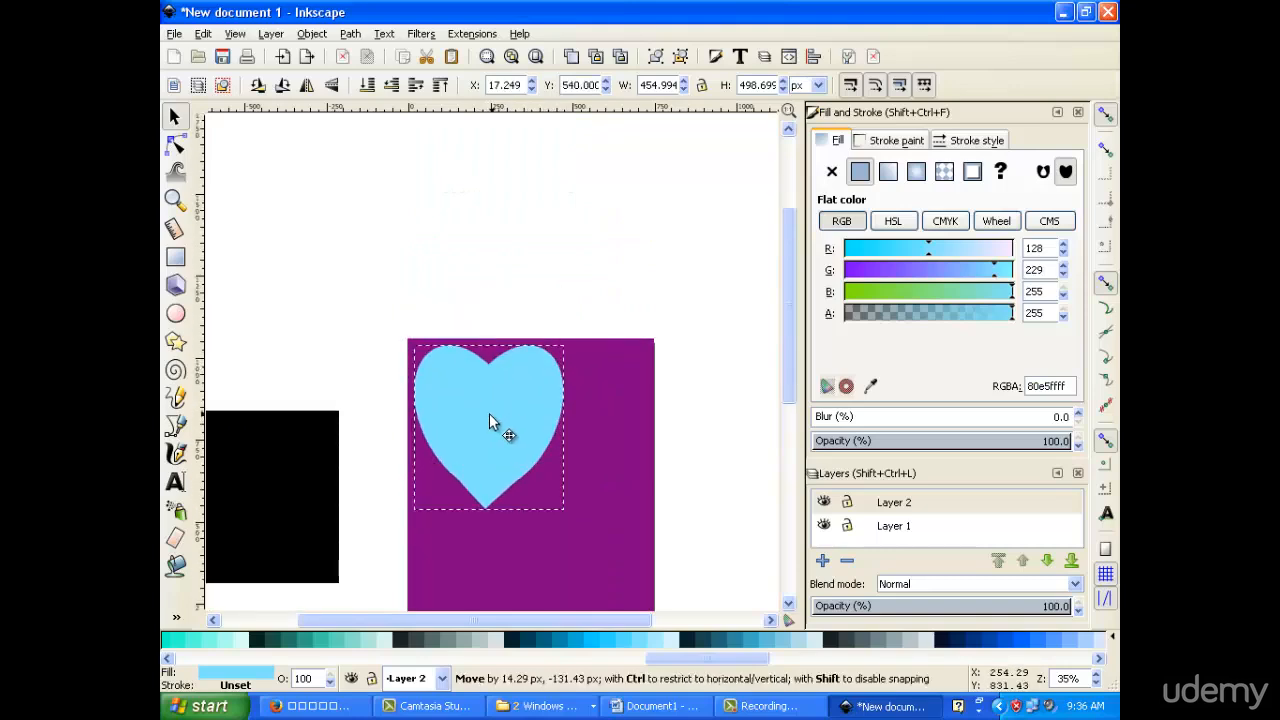
left_click_drag(562, 517, 501, 441)
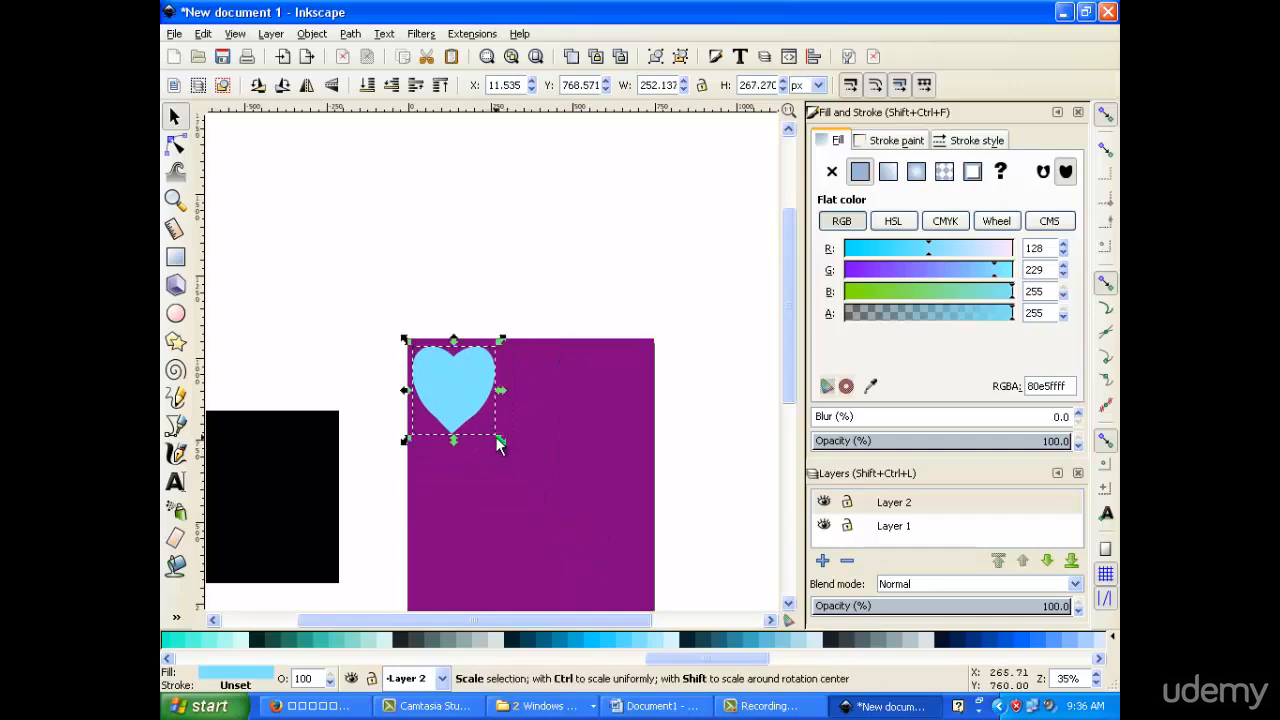
Step: Rotate the heart about 15° counterclockwise and nudge it to fit inside the page corner
left_click(466, 415)
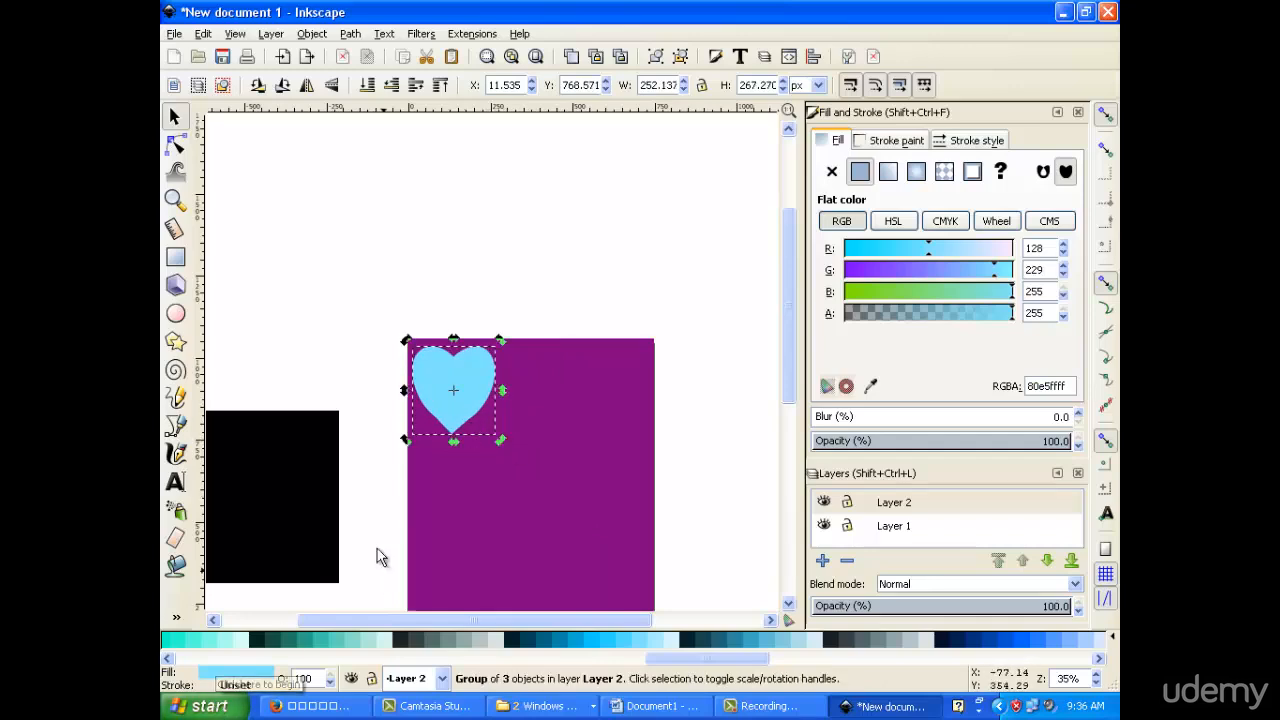
left_click_drag(500, 440, 512, 430)
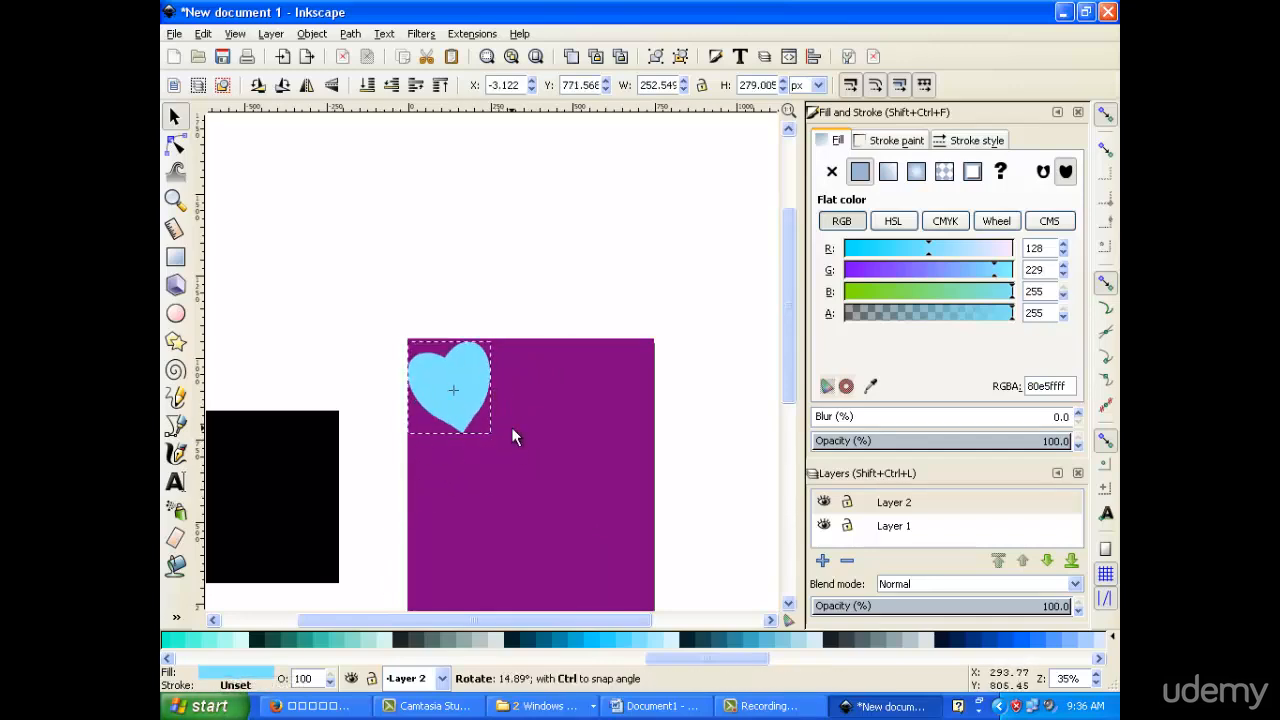
mouse_move(453, 390)
left_mouse_down()
mouse_move(465, 398)
mouse_move(453, 382)
left_mouse_up()
key("ctrl+z")
Step: Duplicate the heart, place the copy to its lower right, and fill it with pale blue d5f6ff
right_click(465, 398)
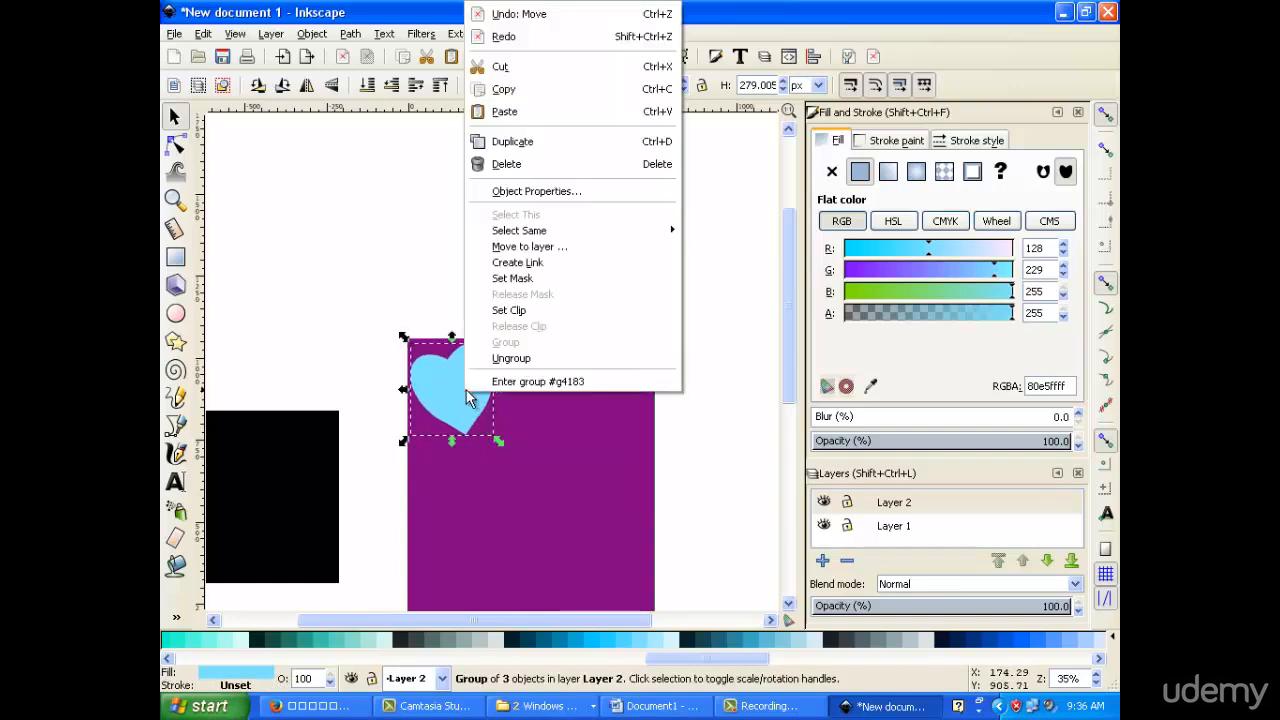
left_click(562, 146)
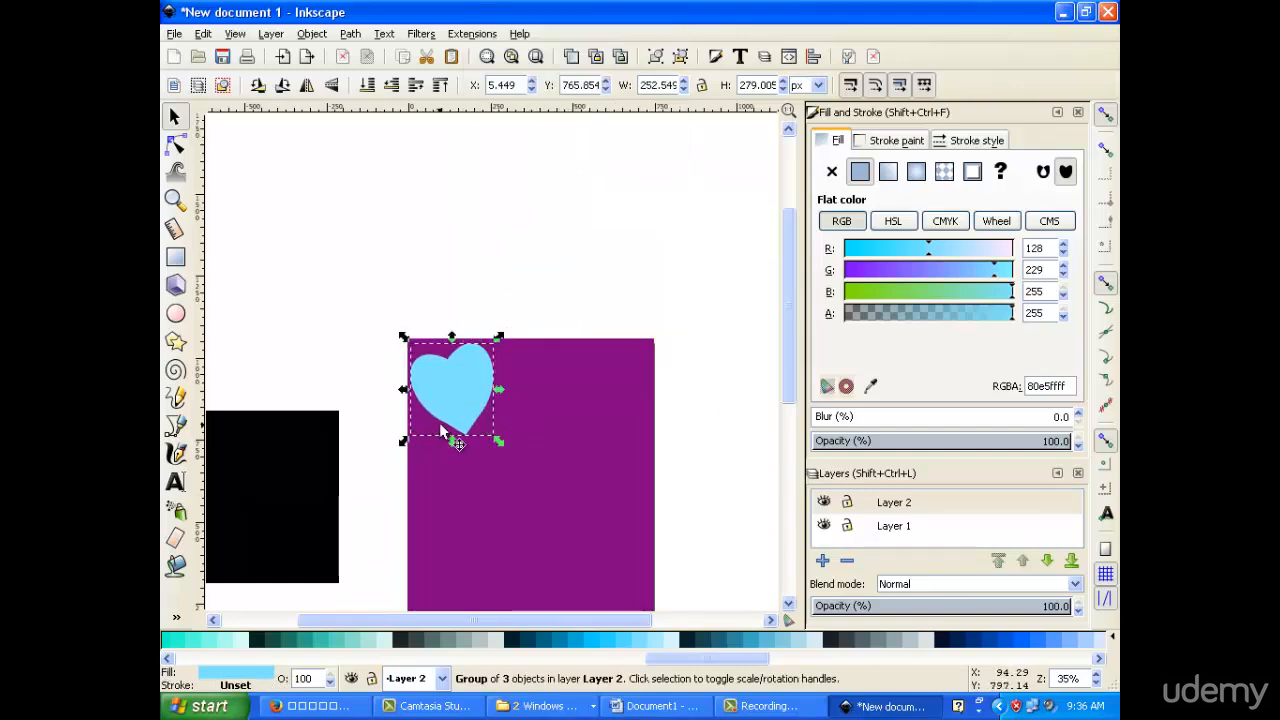
left_click_drag(460, 408, 550, 438)
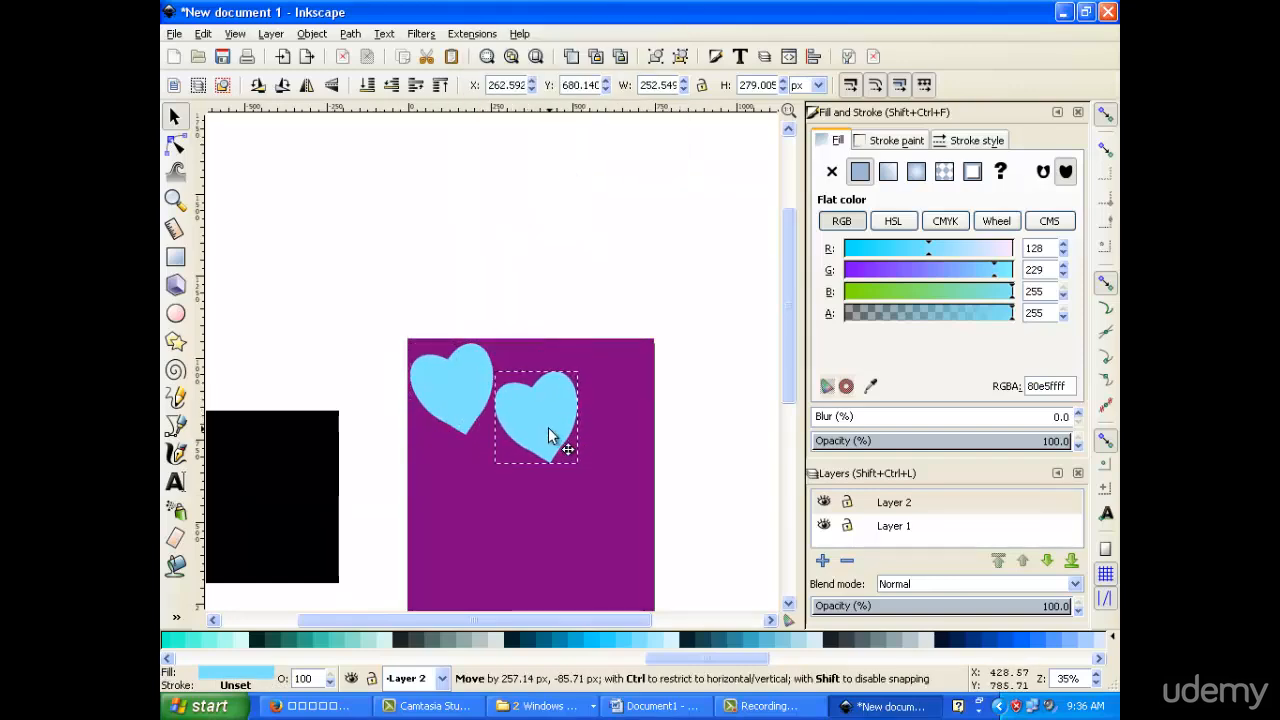
scroll(537, 410, "down", 5)
scroll(538, 410, "up", 3)
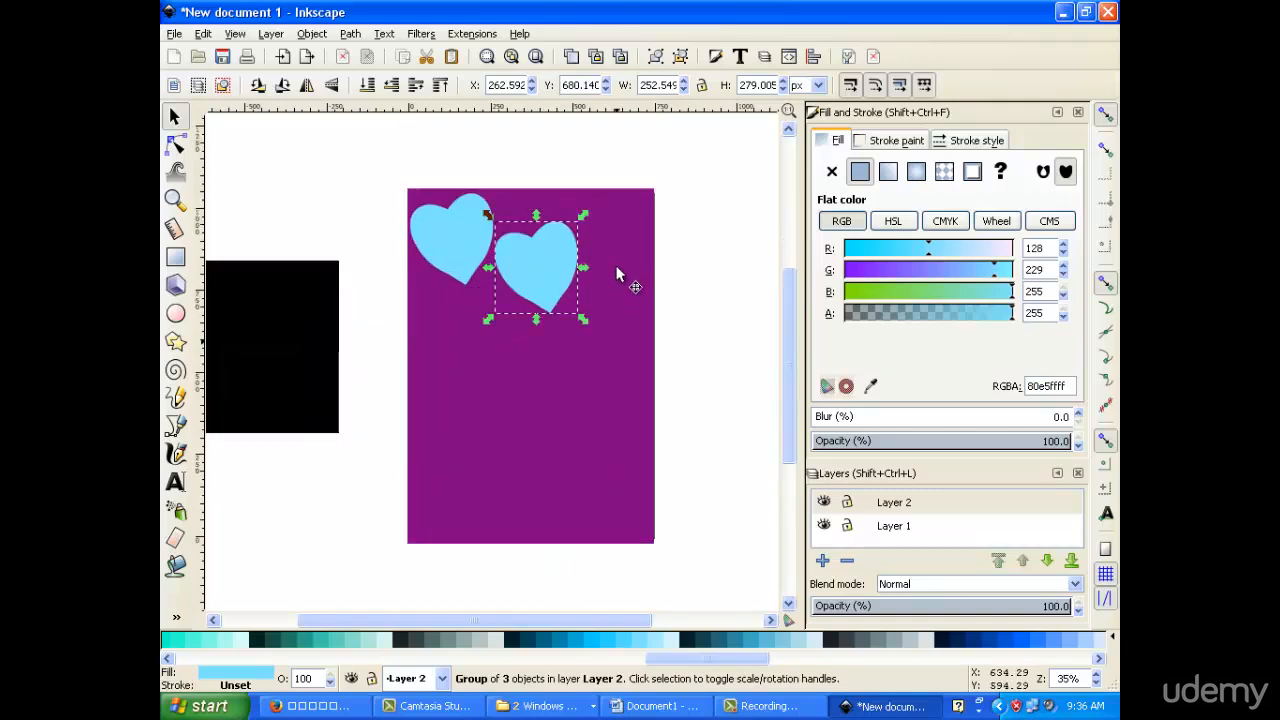
left_click(673, 641)
Step: Duplicate the pale heart, place the copy below the first blue heart, and shrink it to about 133 by 139 px
right_click(540, 350)
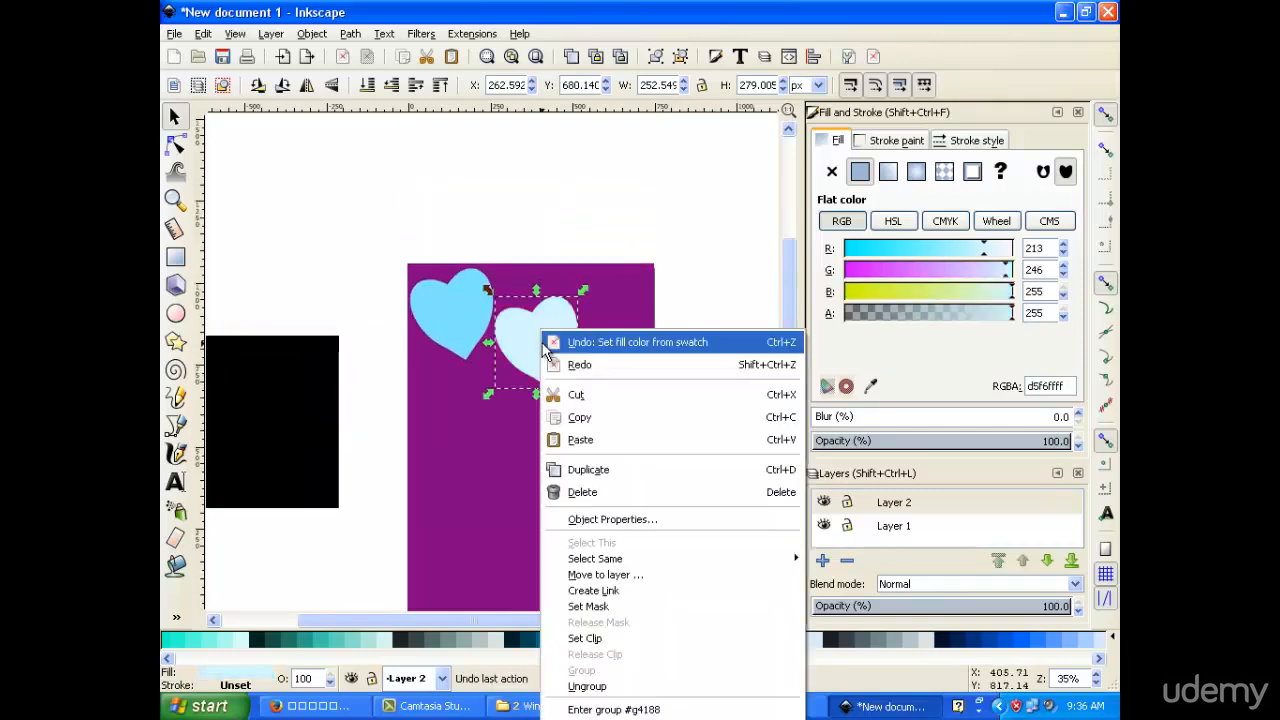
left_click(572, 466)
left_click_drag(563, 370, 490, 430)
left_click_drag(519, 470, 482, 423)
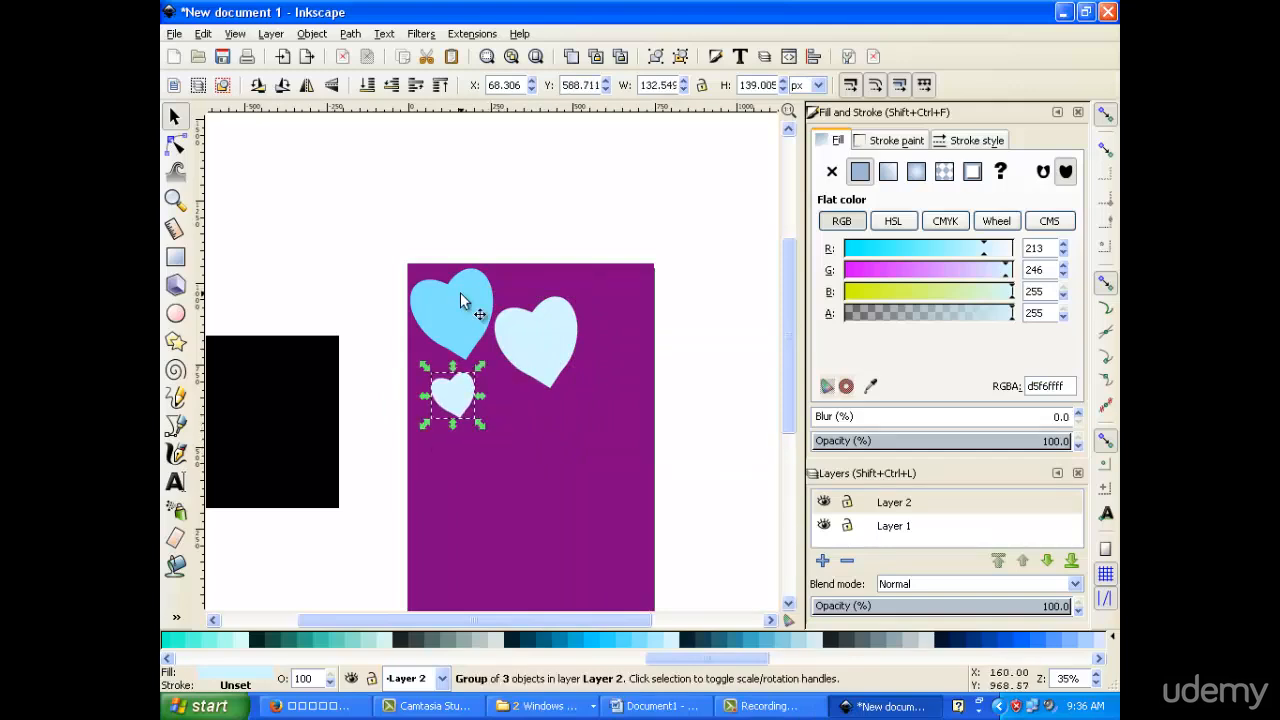
Step: Duplicate the large blue heart, scale the copy to about 153 by 208 px, and place it beside the small pale heart
left_click(460, 297)
right_click(460, 297)
left_click(505, 432)
left_click_drag(452, 342, 503, 422)
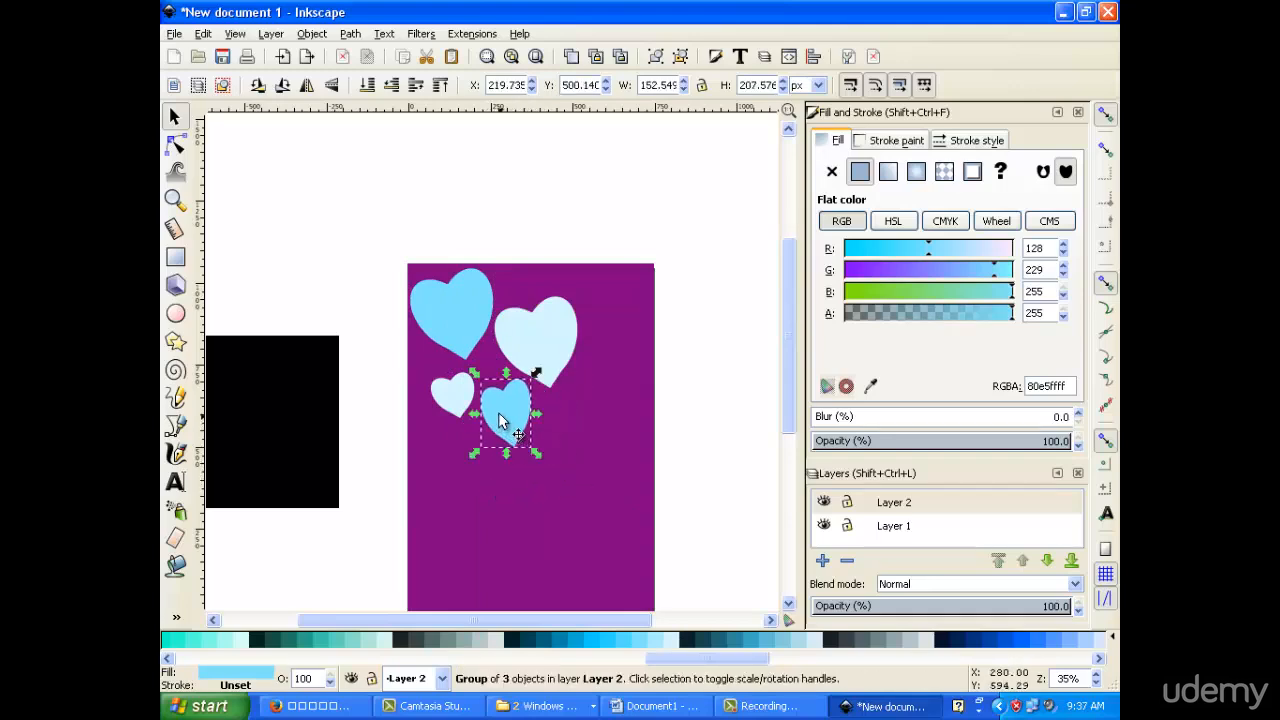
Step: Duplicate the small pale heart, place the copy below right of the large pale heart, and shrink it to about 98 by 102 px
left_click(536, 342)
left_click(443, 400)
right_click(446, 398)
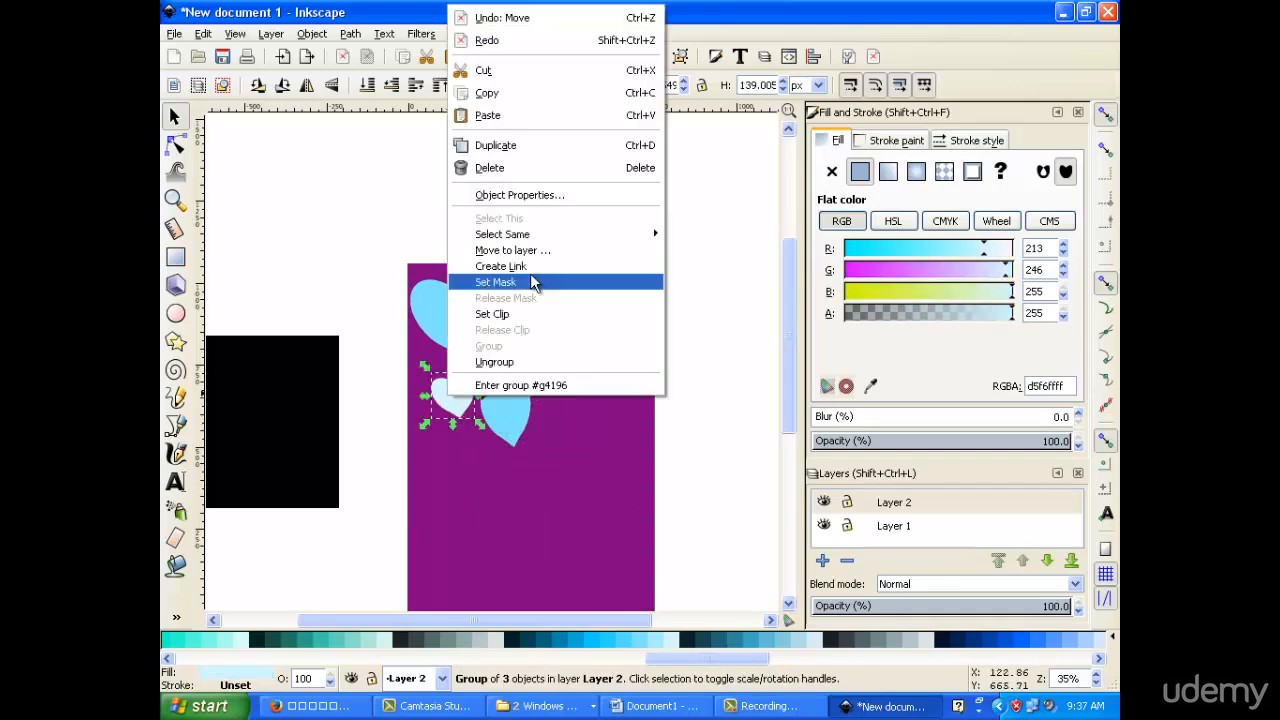
left_click(540, 146)
left_click_drag(467, 397, 600, 428)
left_click(578, 398)
scroll(612, 288, "down", 4)
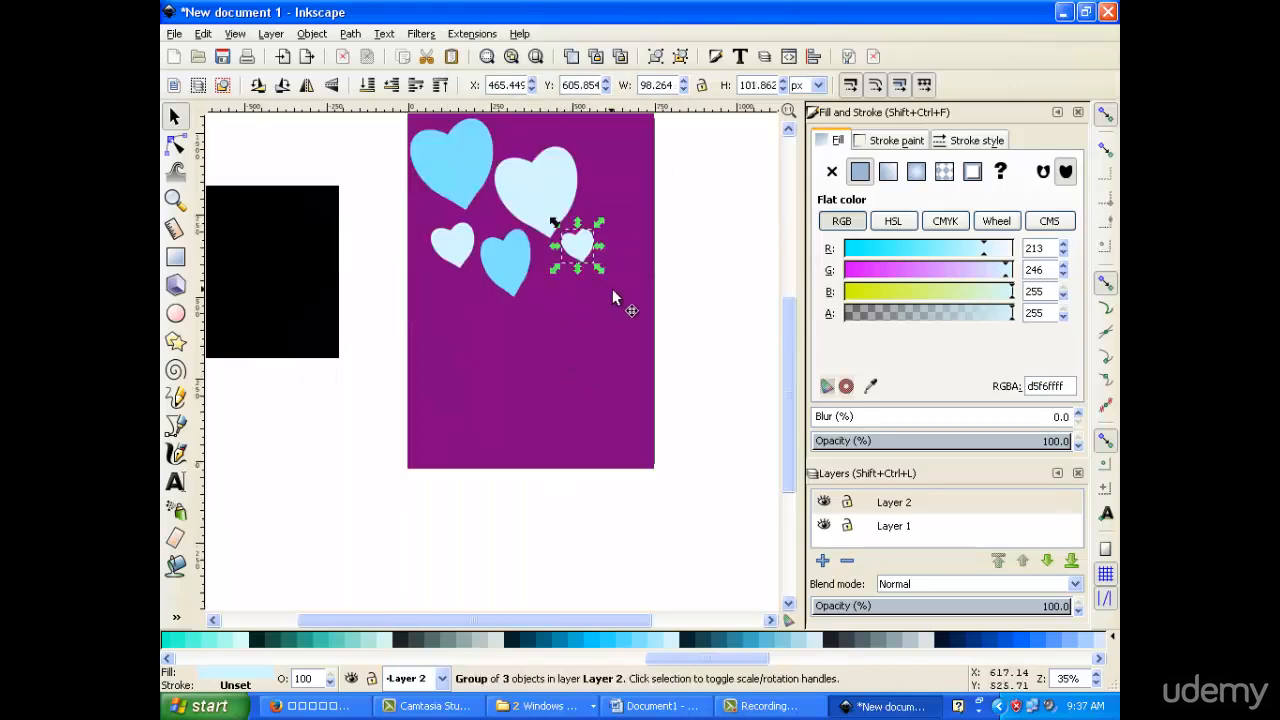
Step: Duplicate the narrow blue heart, place the copy to its lower right, and rotate it slightly counterclockwise
scroll(560, 300, "up", 2)
left_click(510, 340)
right_click(510, 340)
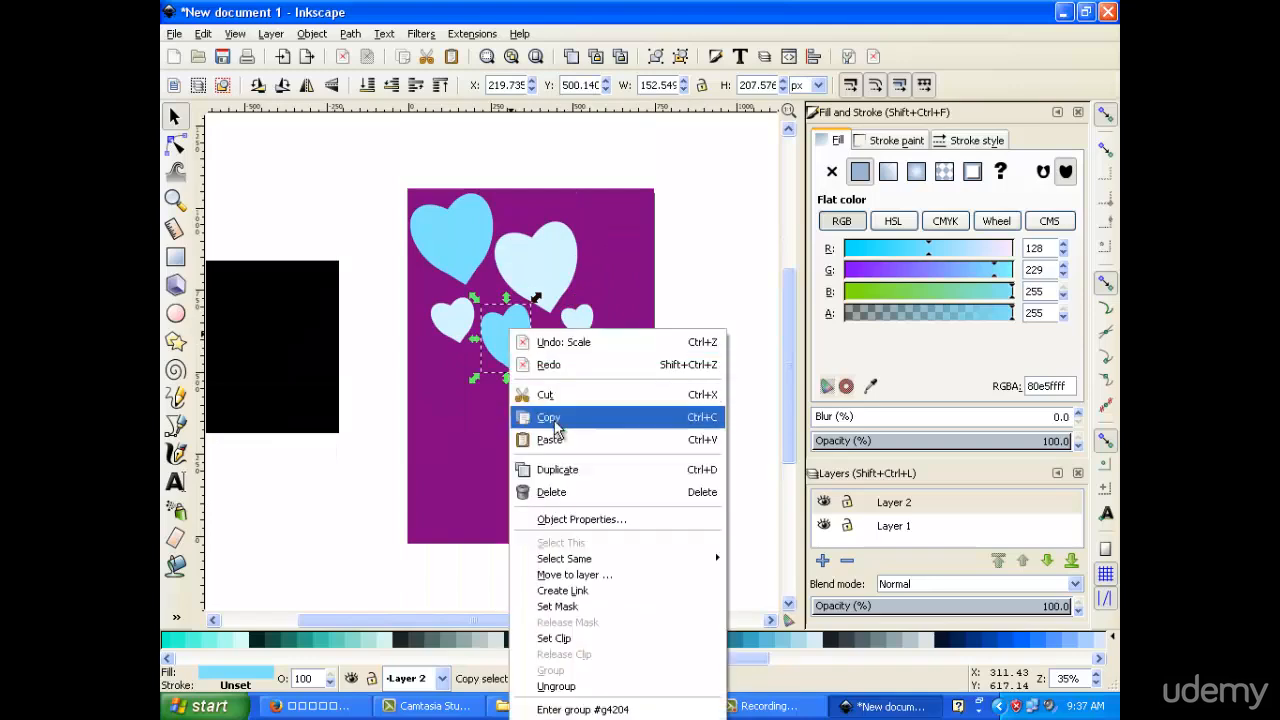
left_click(543, 471)
left_click_drag(499, 320, 548, 360)
left_click(560, 385)
left_click_drag(553, 392, 541, 426)
left_click(553, 398)
Step: Rotate the original narrow blue heart in the middle slightly counterclockwise
left_click(510, 346)
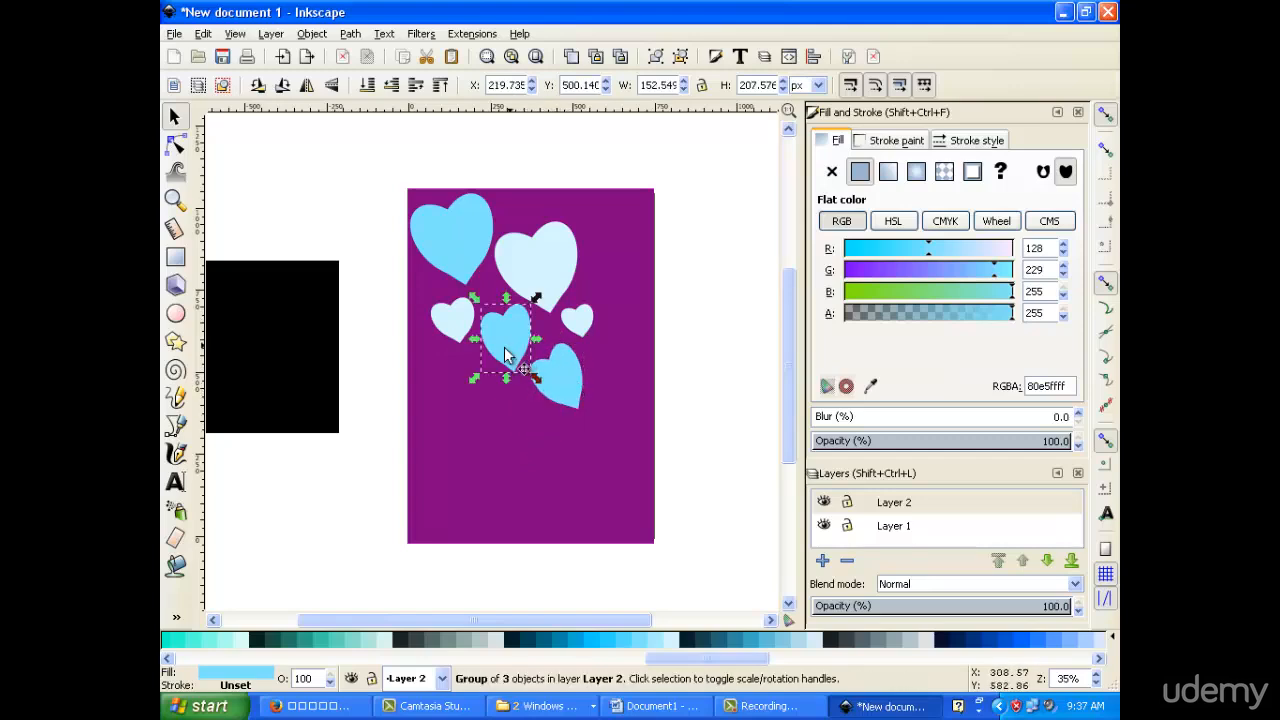
left_click(500, 349)
left_click_drag(476, 378, 485, 379)
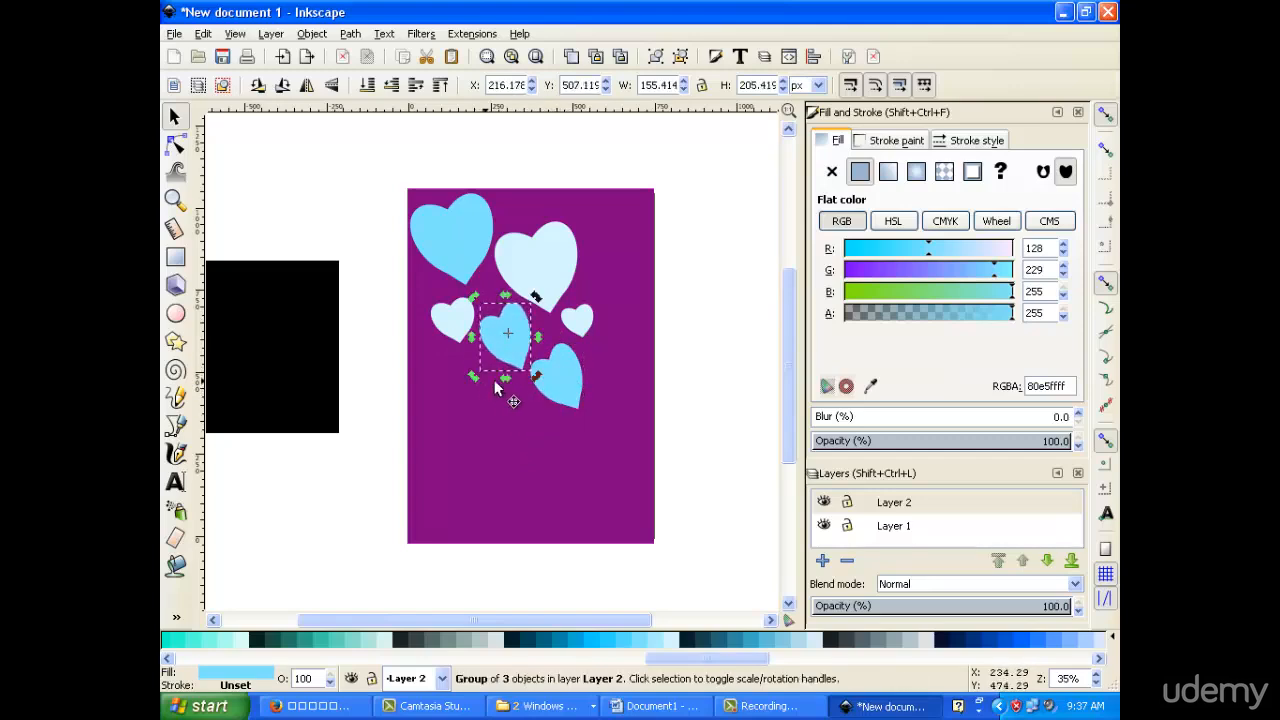
Step: Rotate the small pale heart below right of the large pale heart slightly
left_click(559, 375)
left_click(575, 316)
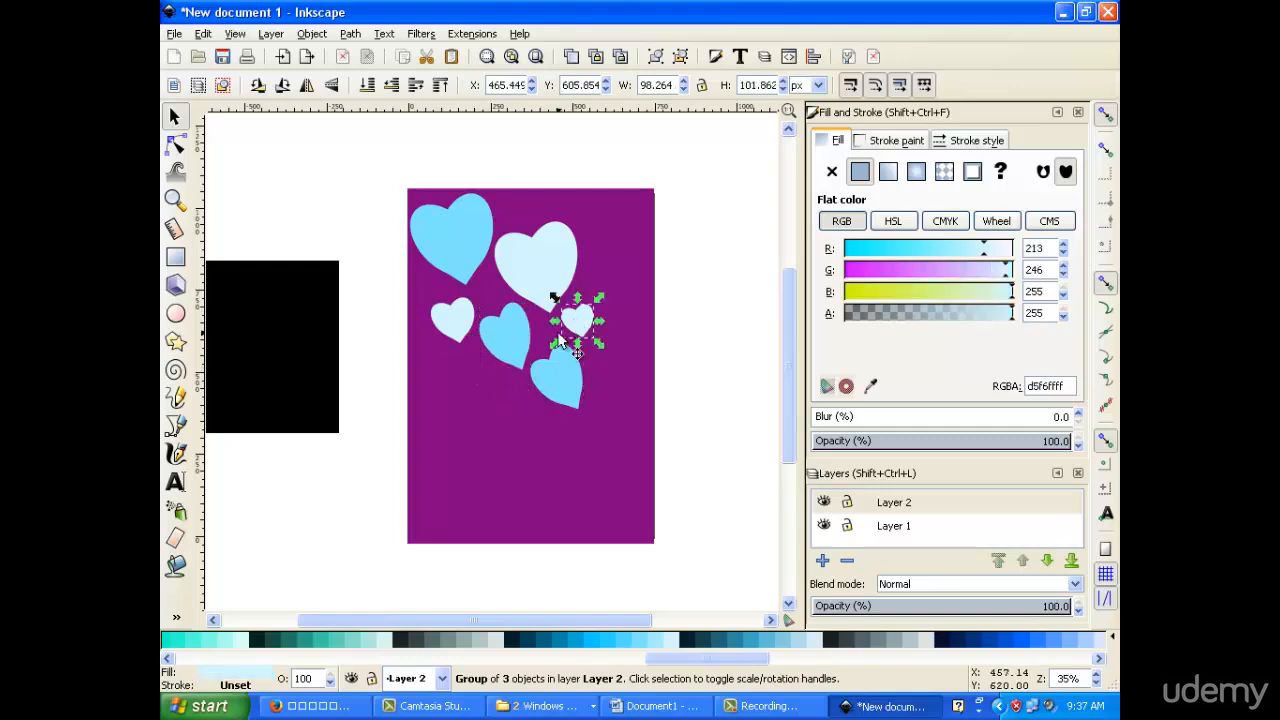
left_click(576, 318)
left_click_drag(555, 342, 556, 349)
double_click(521, 268)
left_click(529, 272)
double_click(529, 272)
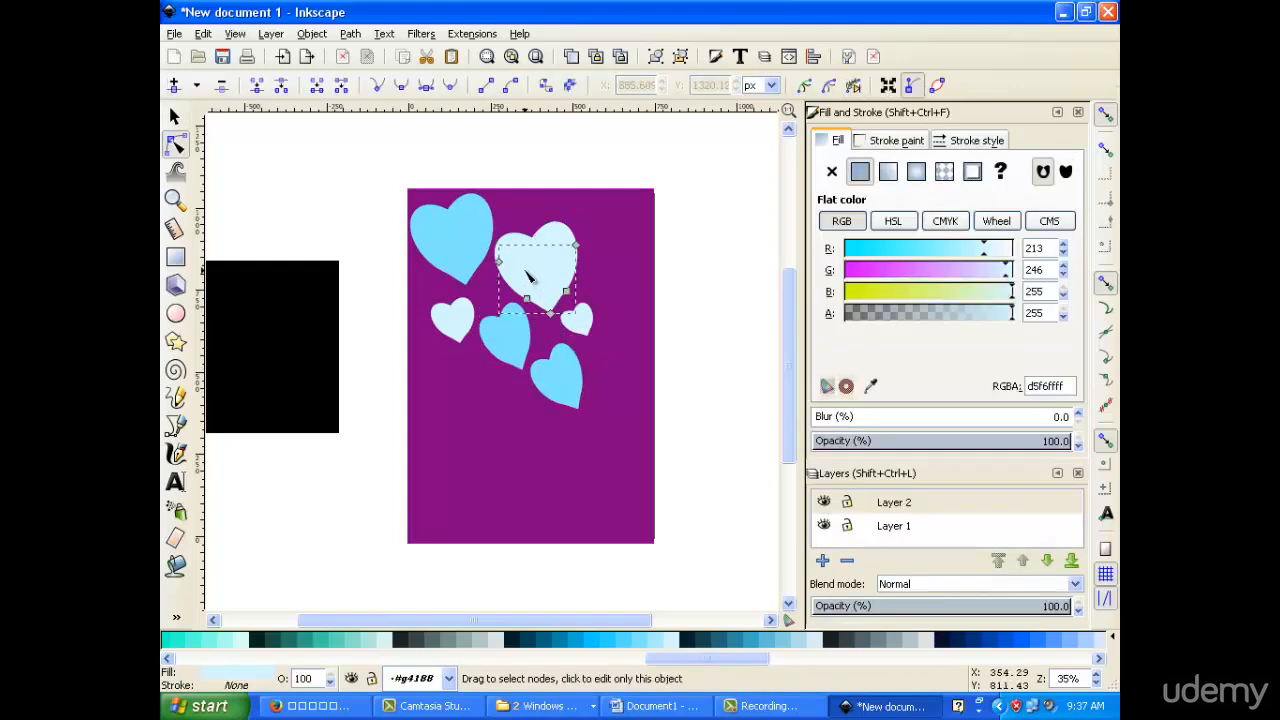
left_click(698, 224)
left_click(514, 255)
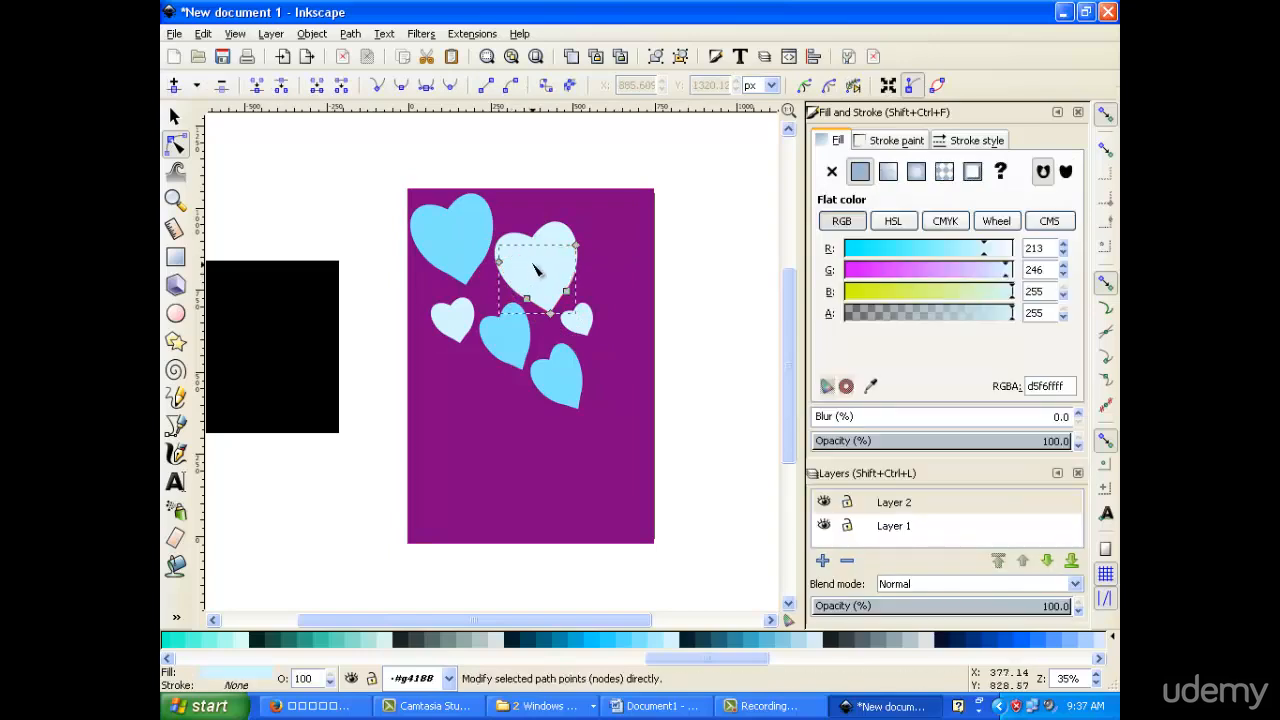
left_click(771, 266)
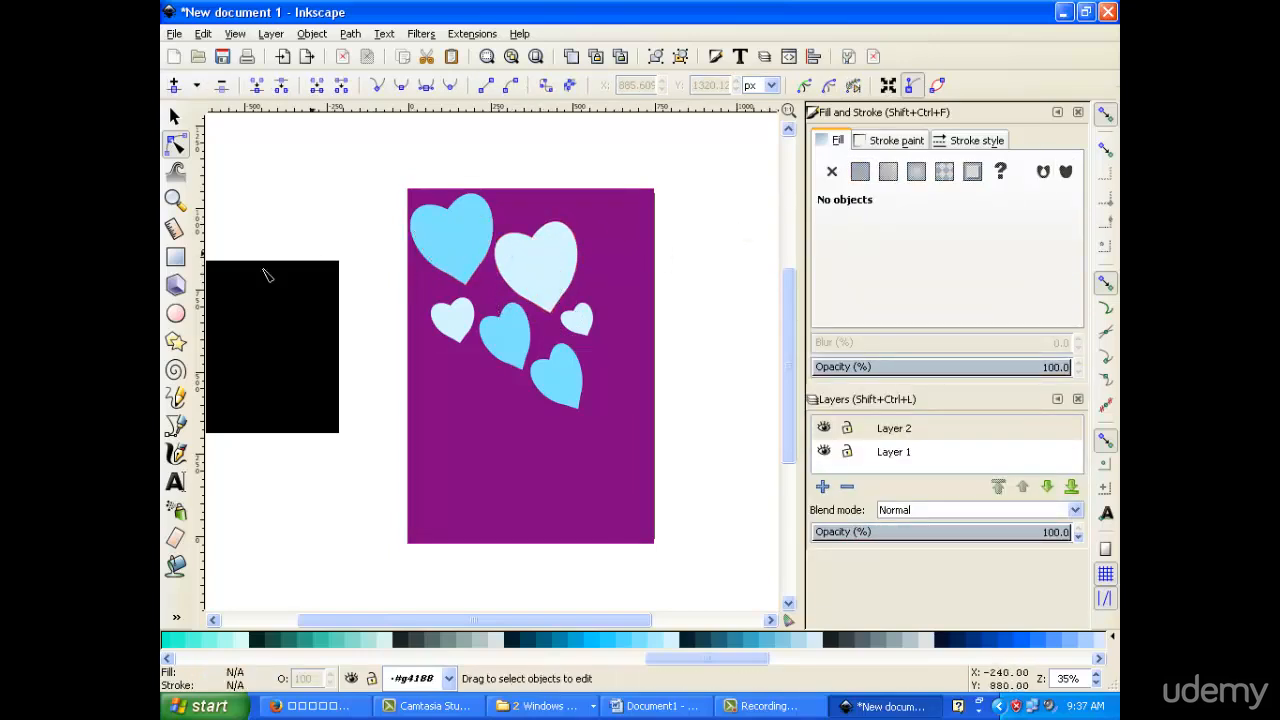
left_click(437, 380)
key("Escape")
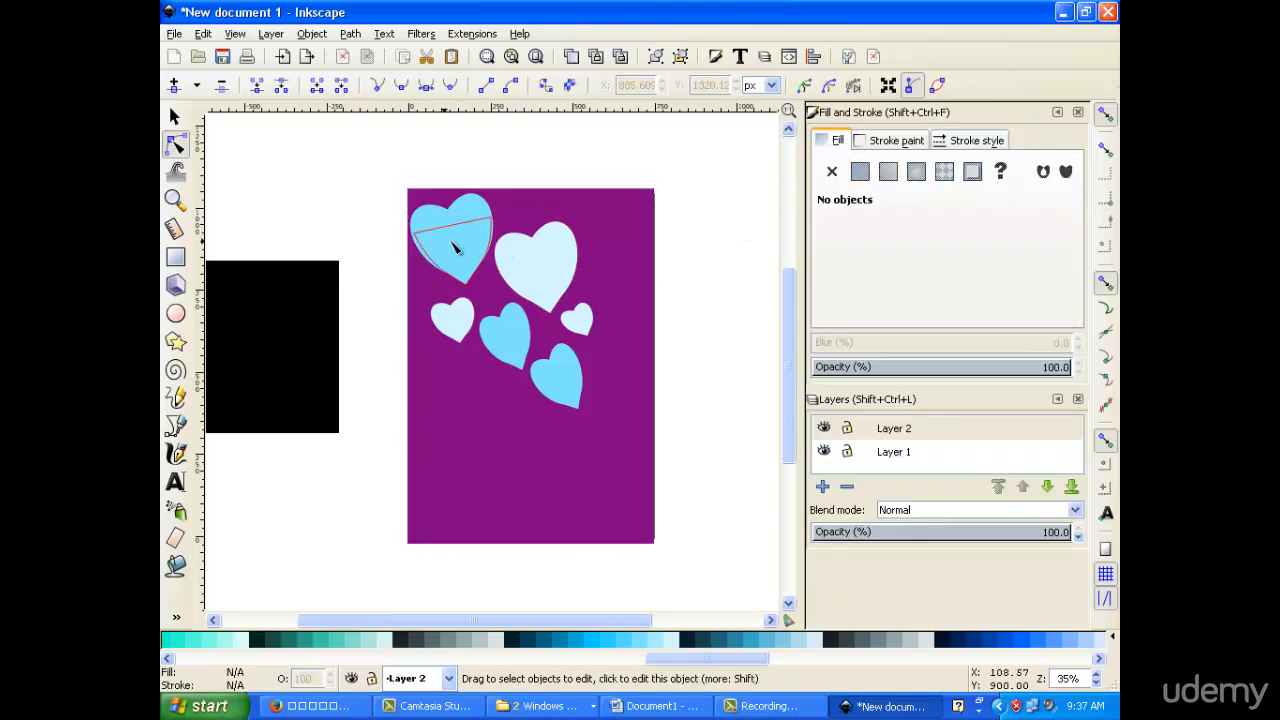
left_click(174, 117)
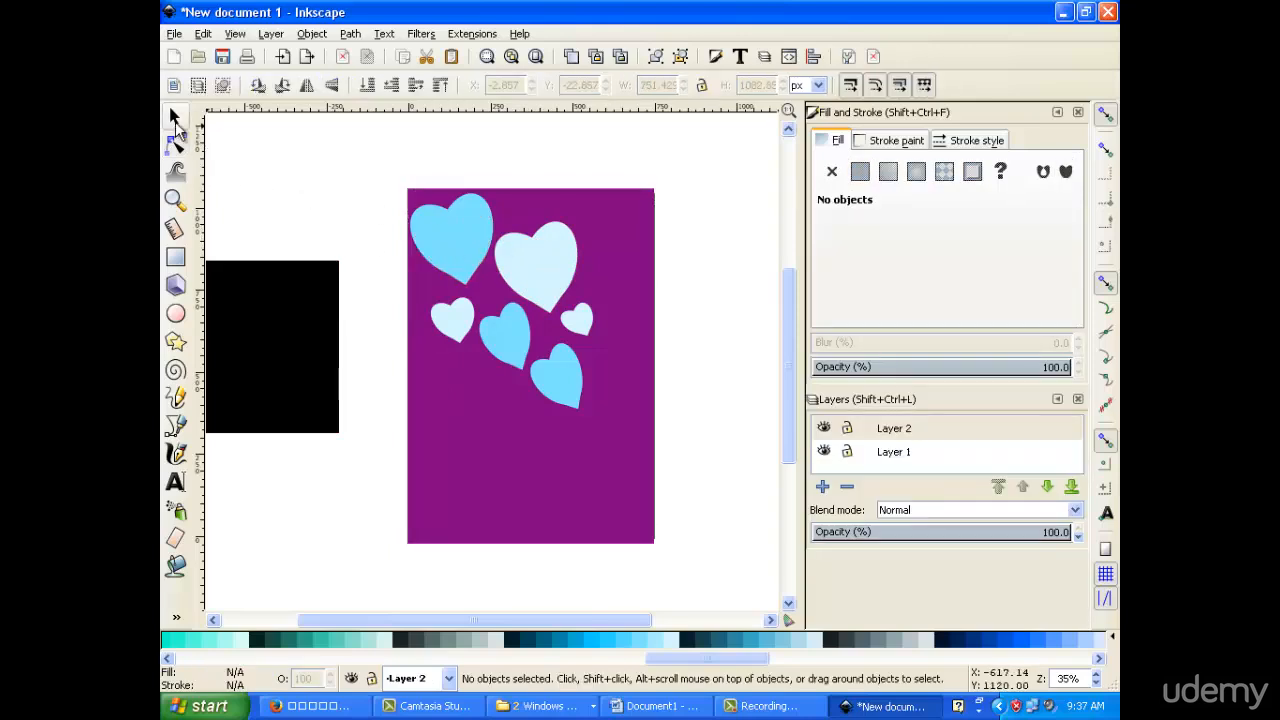
Step: Rotate the large blue heart in the page's upper left corner slightly
left_click(447, 267)
left_click(455, 249)
mouse_move(402, 291)
left_mouse_down()
mouse_move(423, 300)
mouse_move(413, 285)
left_mouse_up()
left_click(759, 283)
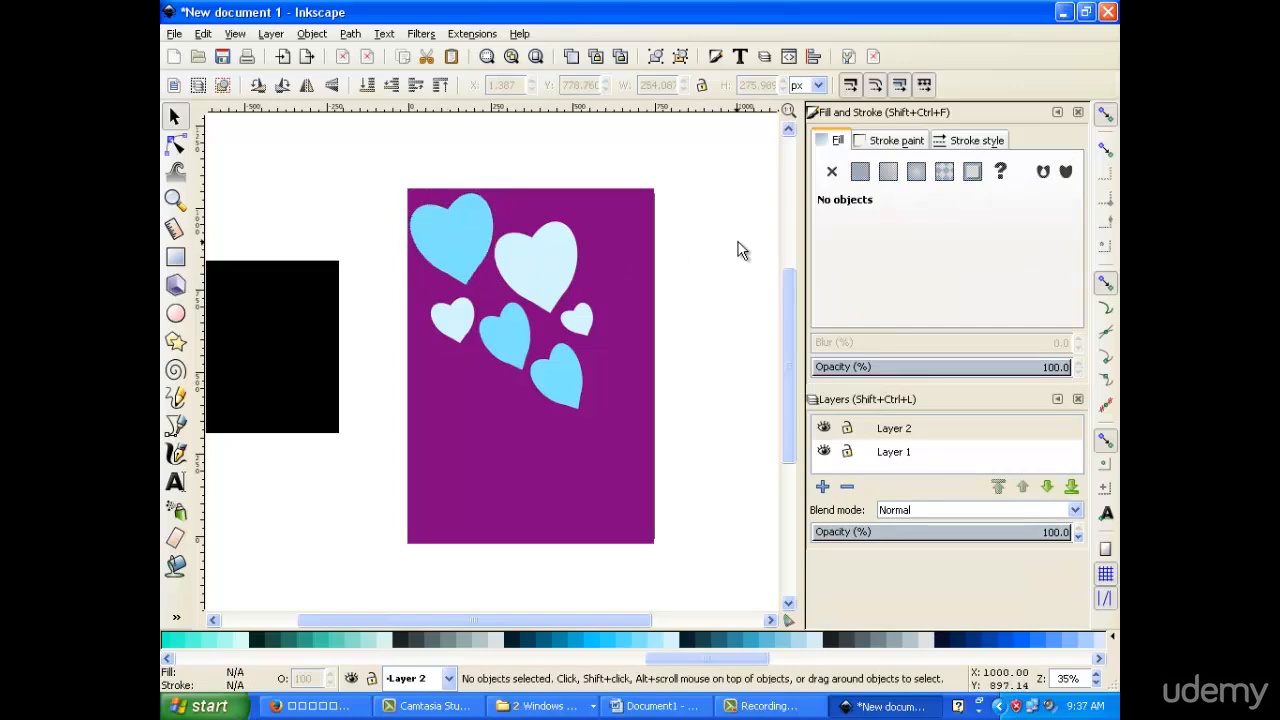
Step: Shorten the lowest blue heart from its lower edge to about 158 px high, keeping its width
scroll(740, 252, "down", 3)
left_click(570, 282)
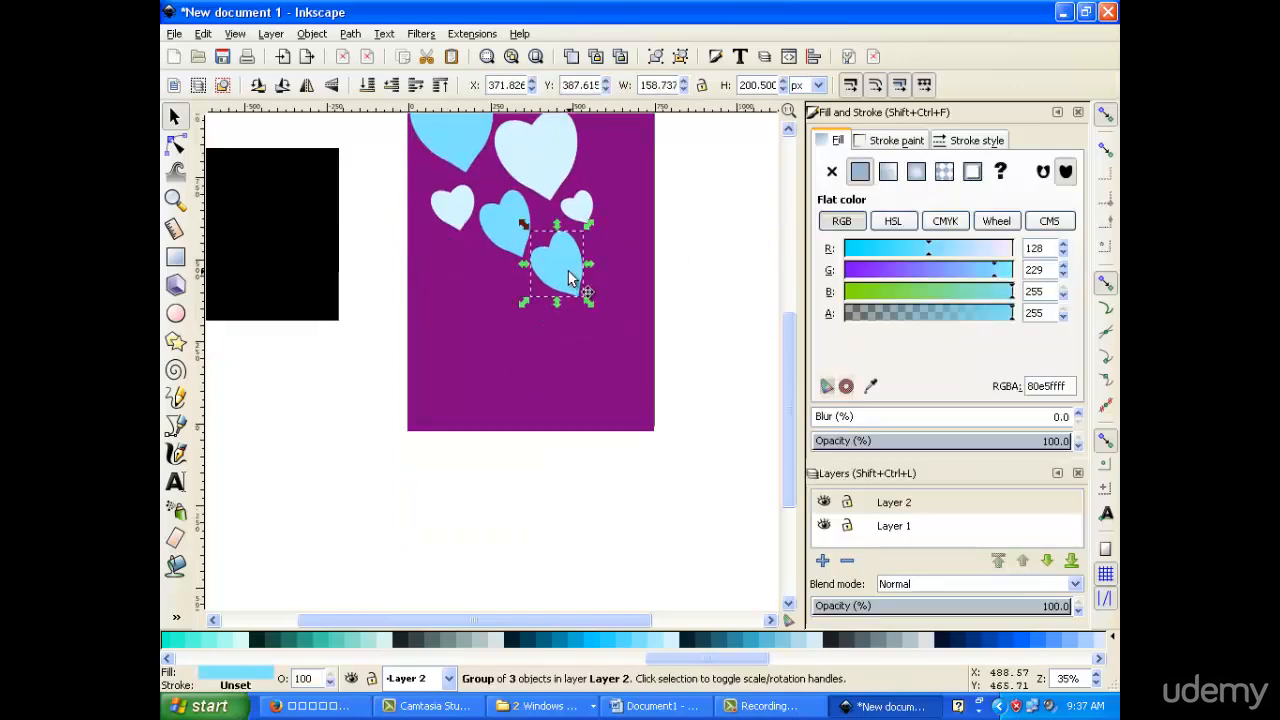
left_click(557, 310)
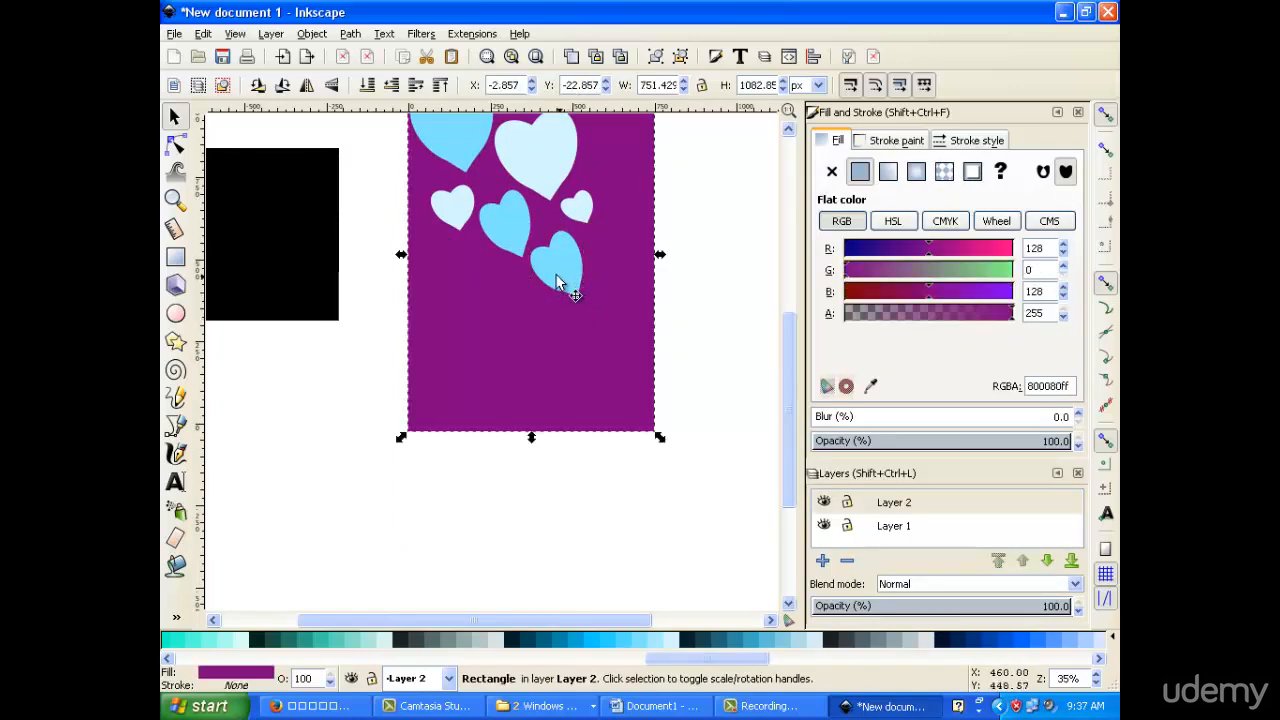
left_click(725, 235)
left_click(563, 263)
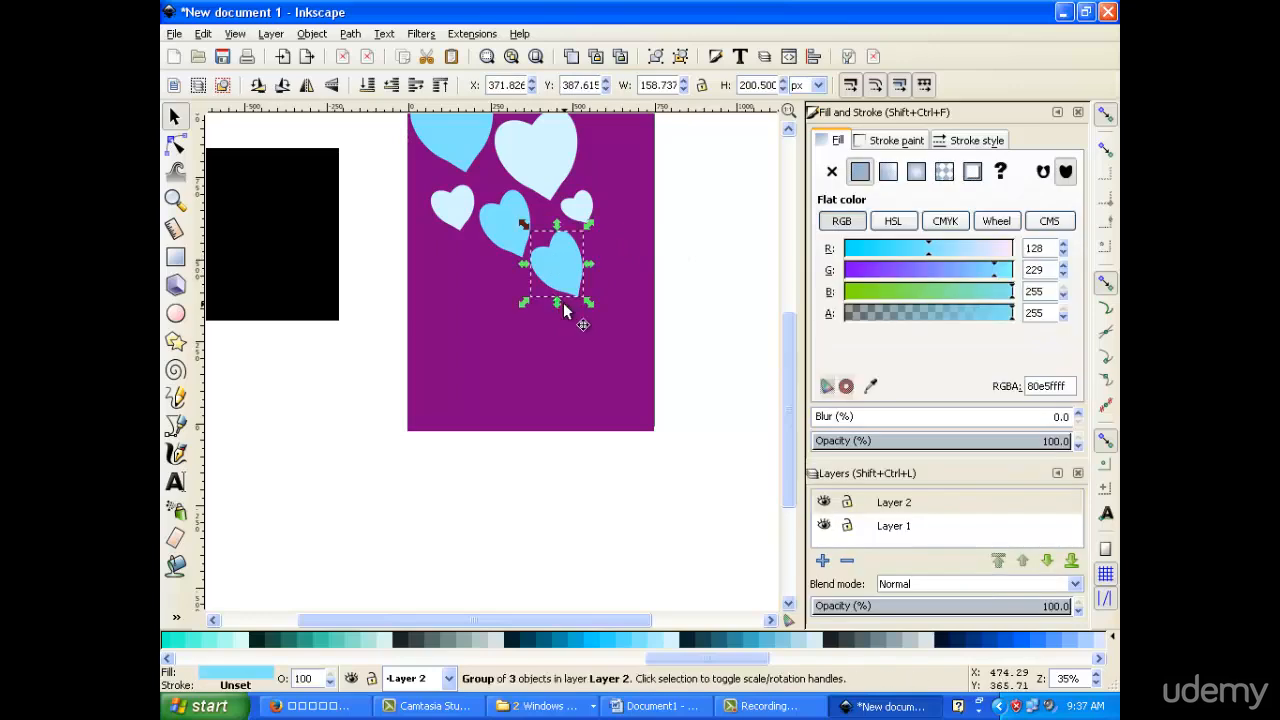
left_click_drag(557, 302, 545, 283)
left_click(672, 250)
scroll(637, 230, "up", 3)
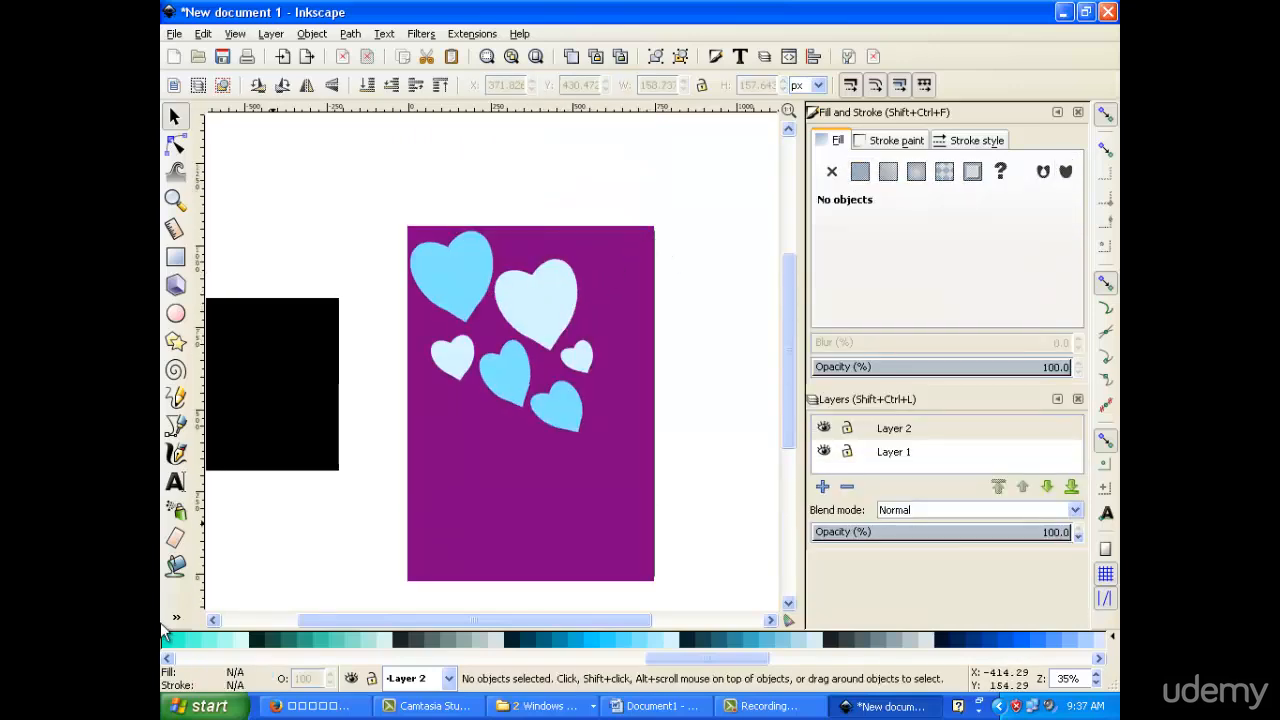
Step: Duplicate the small pale heart on the page's left side, place the copy beside the lowest blue heart, and shrink it to about 64 by 65 px
right_click(460, 362)
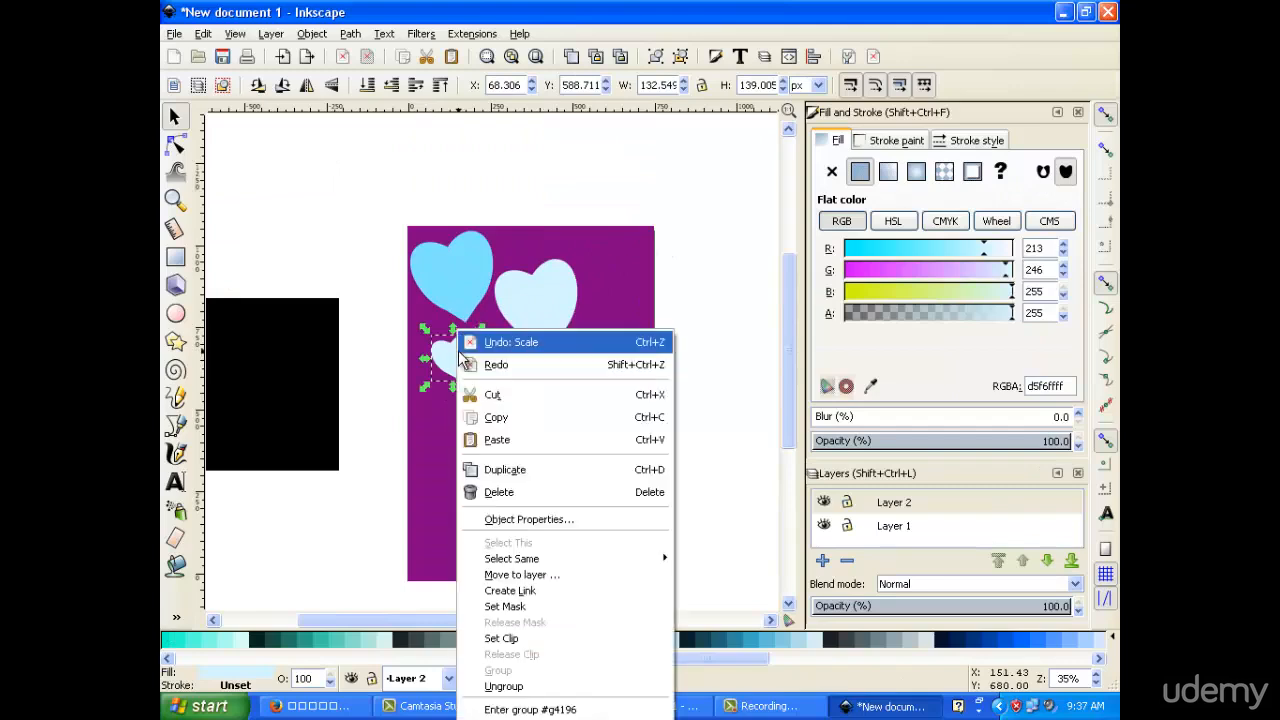
left_click(525, 470)
left_click_drag(448, 360, 606, 422)
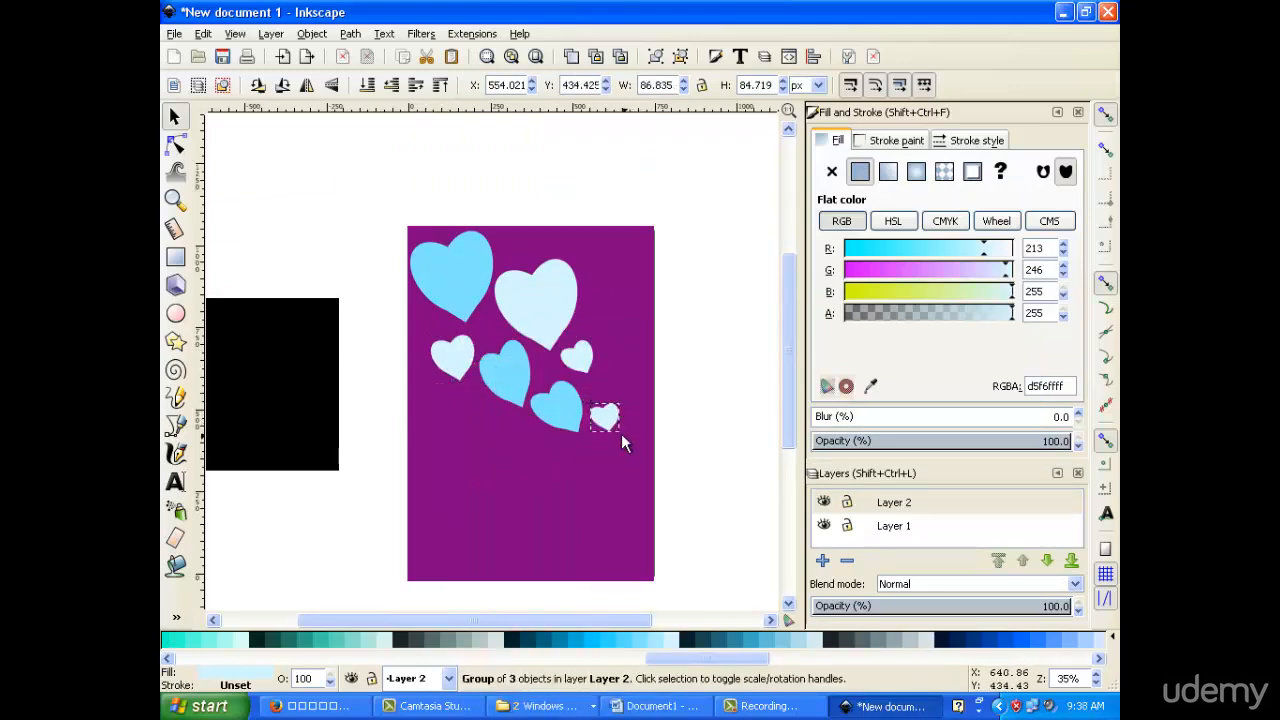
left_click(616, 429)
left_click(665, 405)
scroll(650, 385, "up", 2)
scroll(644, 369, "down", 2)
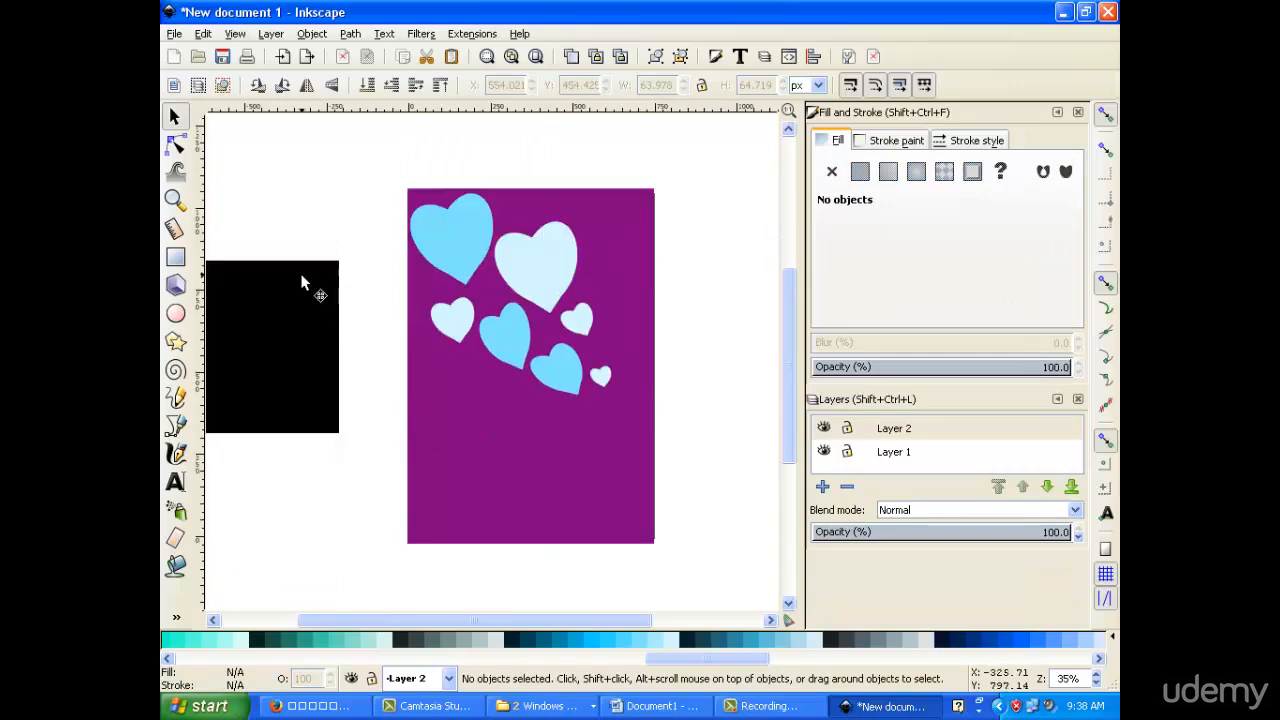
Step: Add the text "Valentine" on the purple page below the hearts
left_click(175, 483)
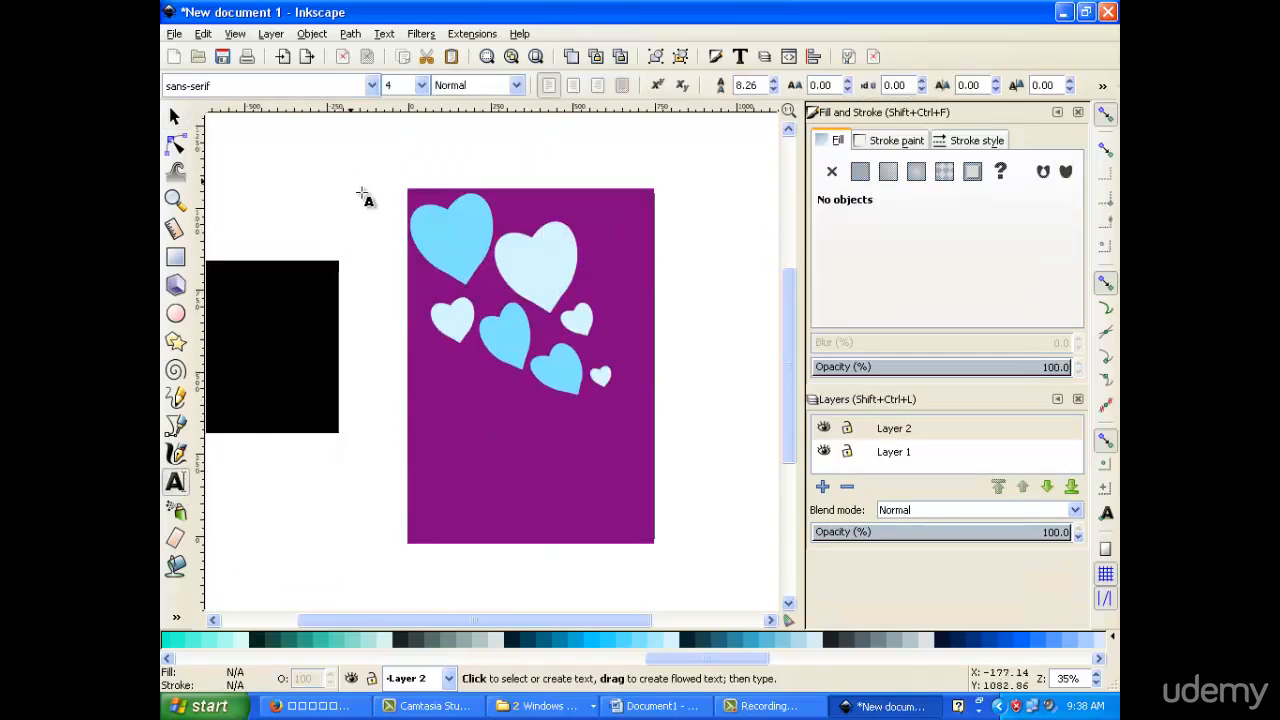
left_click(457, 477)
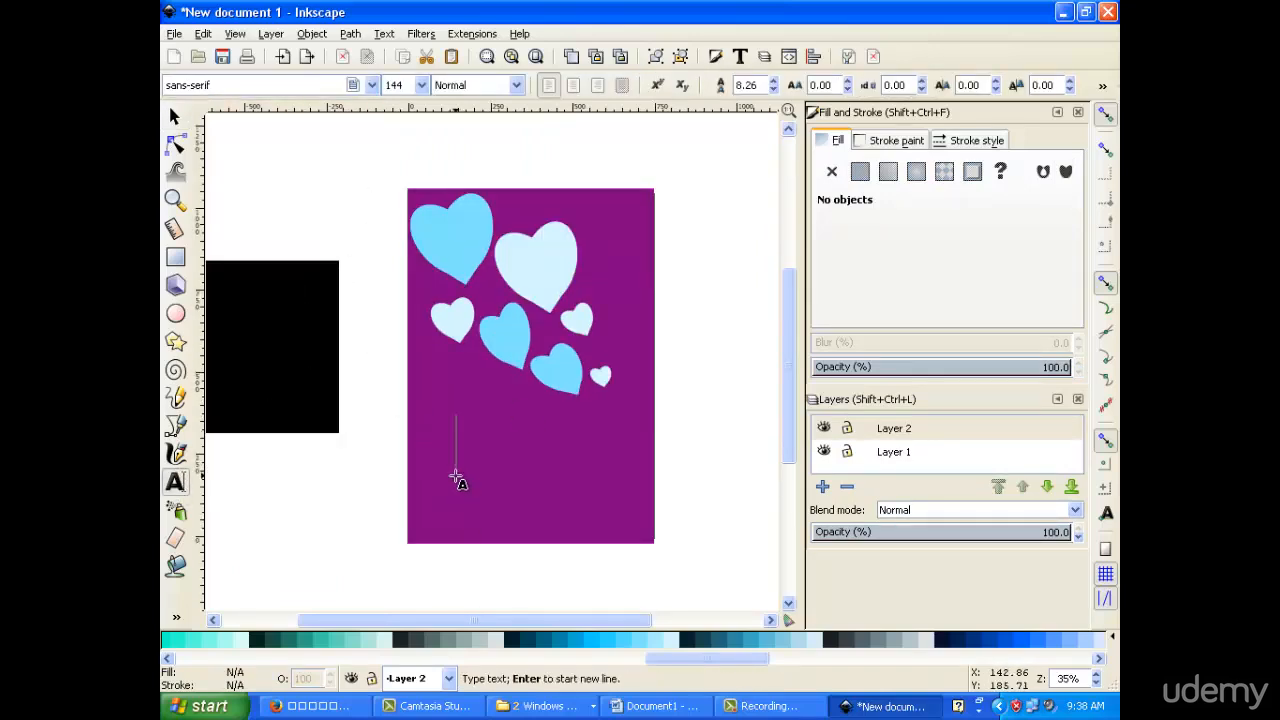
type("V")
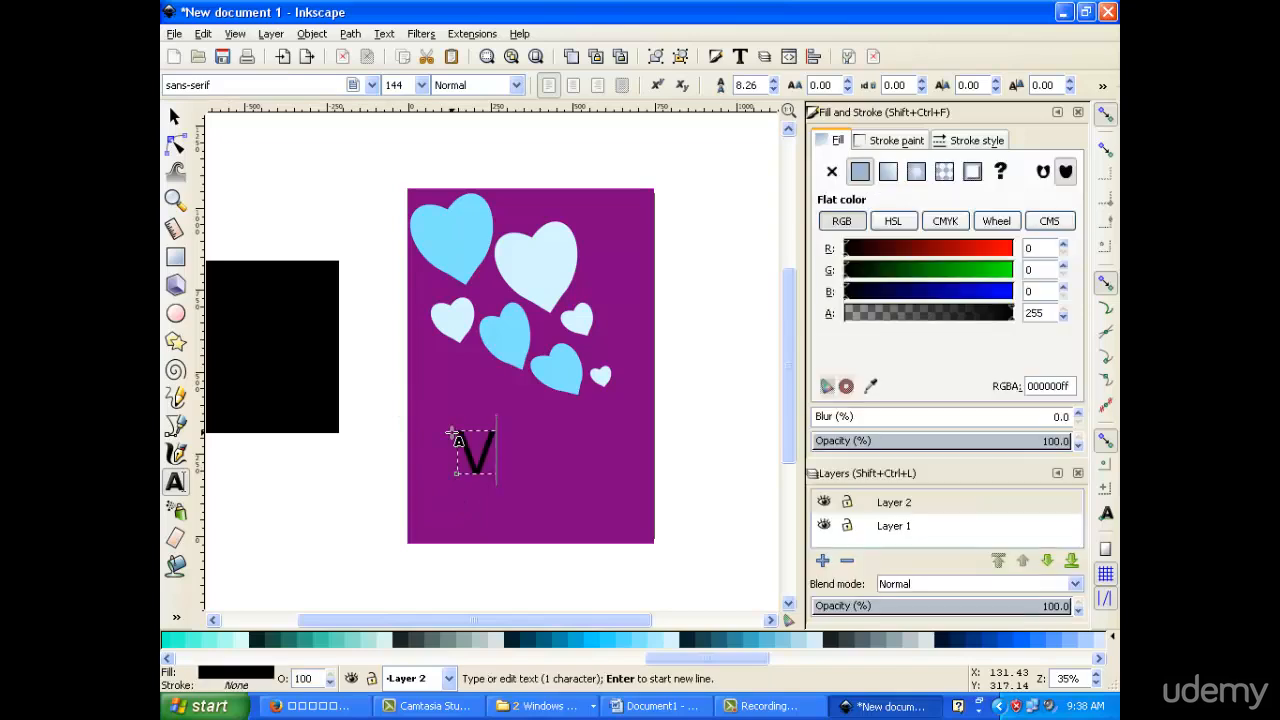
type("alentine")
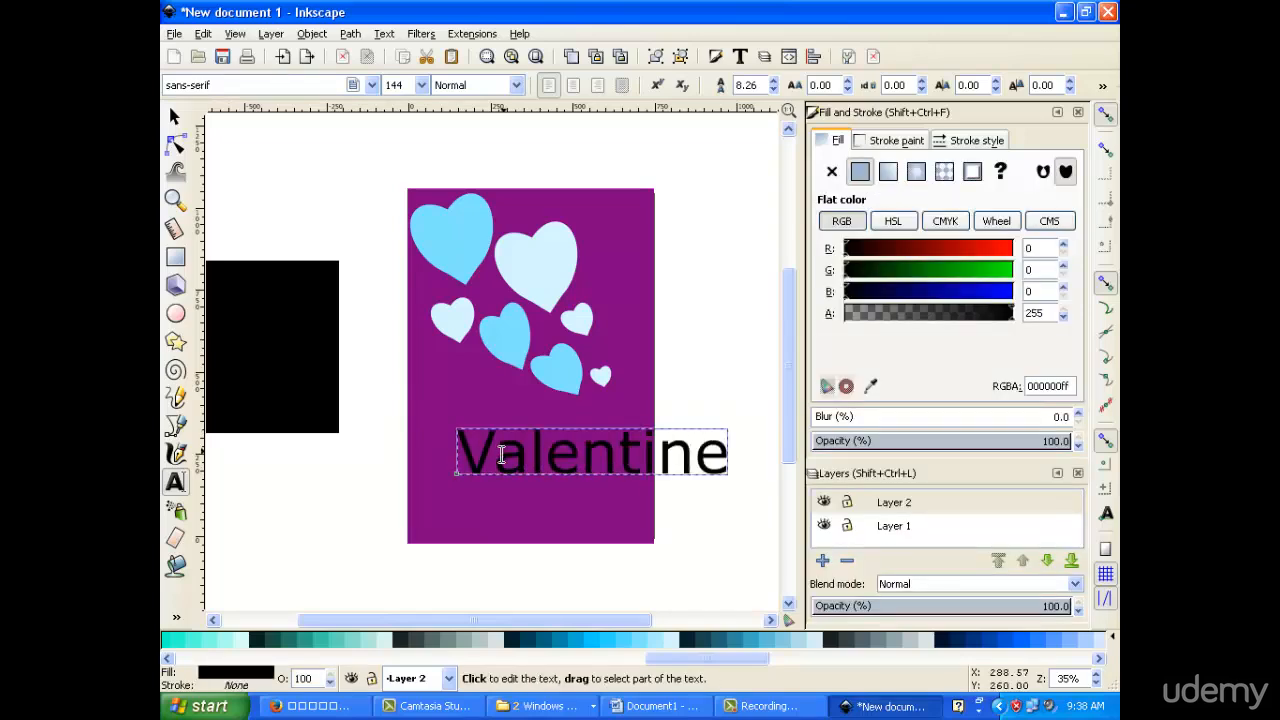
Step: Insert a line break into the "Valentine" text and add "Happy " in front of the word
key("Return")
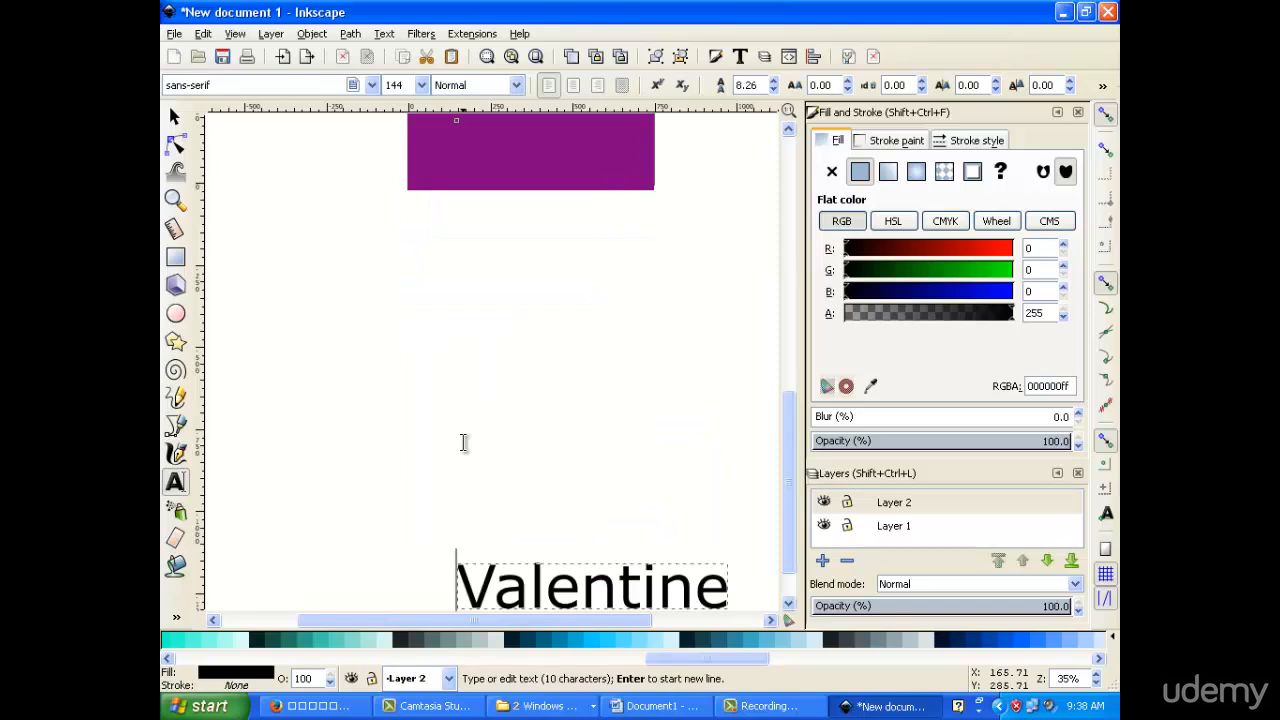
key("Escape")
scroll(466, 434, "up", 4)
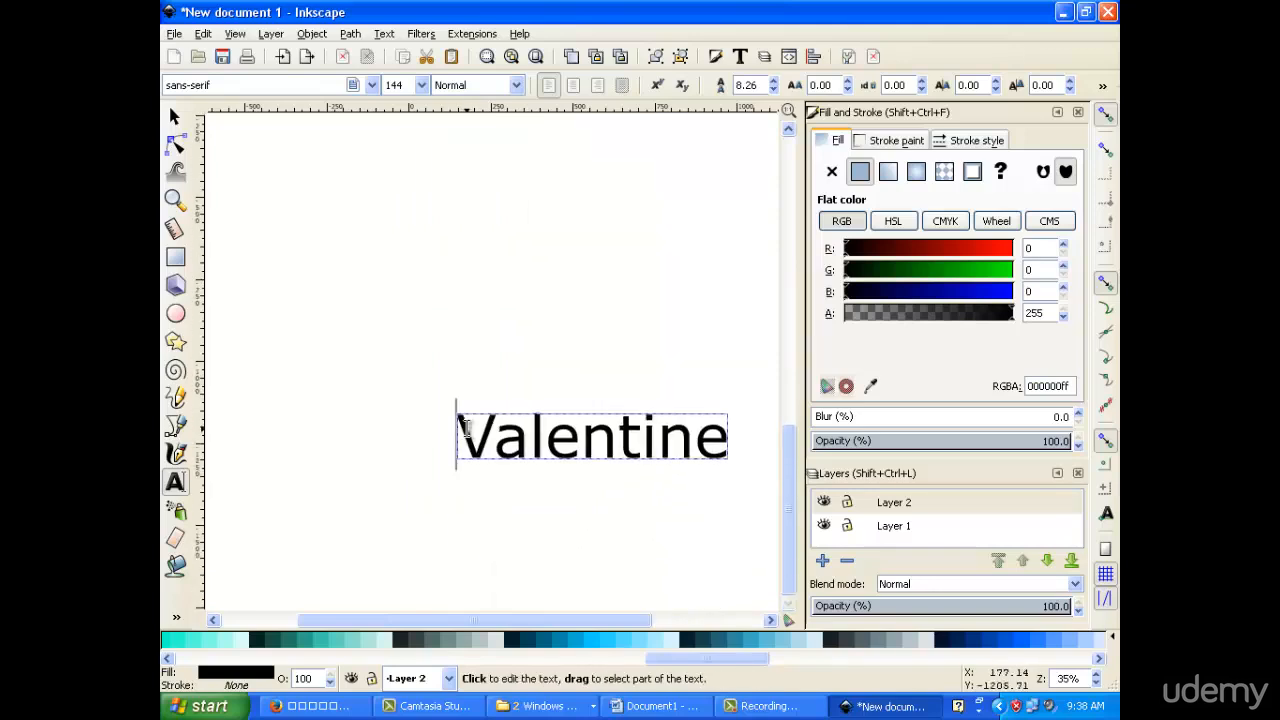
left_click(464, 430)
type("Happ")
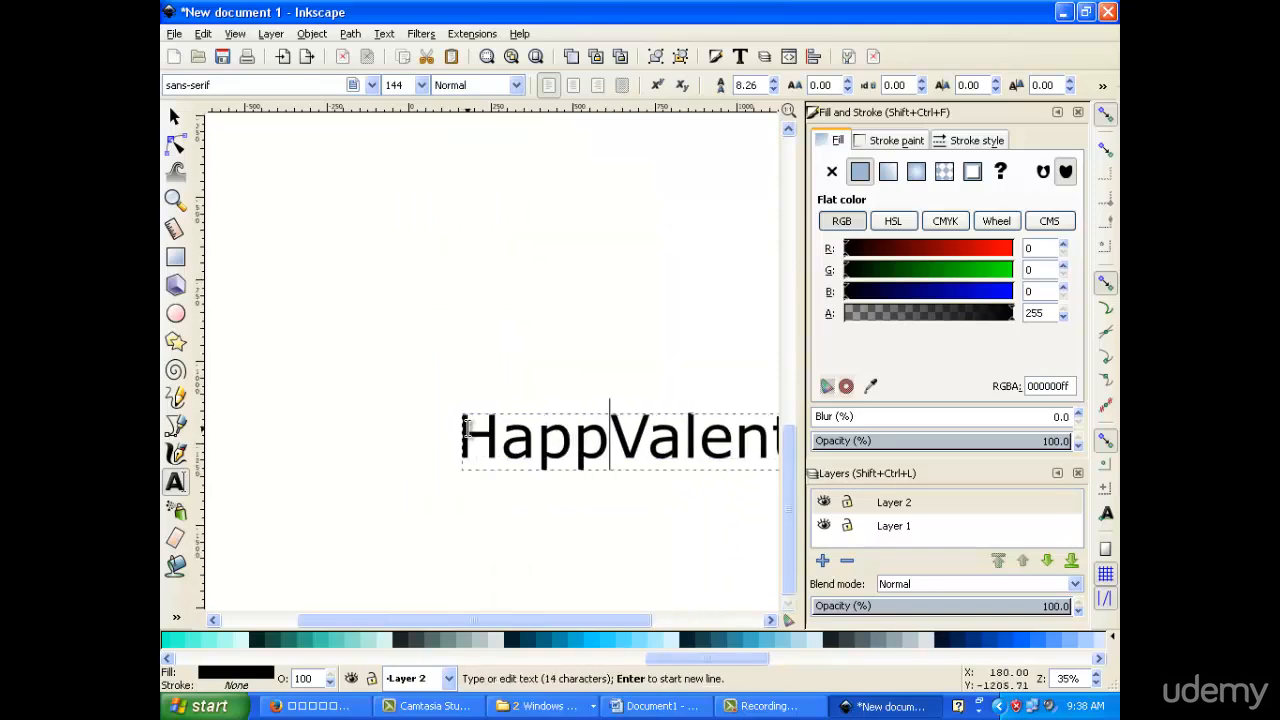
type("y")
Step: Append " Day" to the text so that it reads "Happy Valentine Day"
left_click_drag(520, 621, 677, 625)
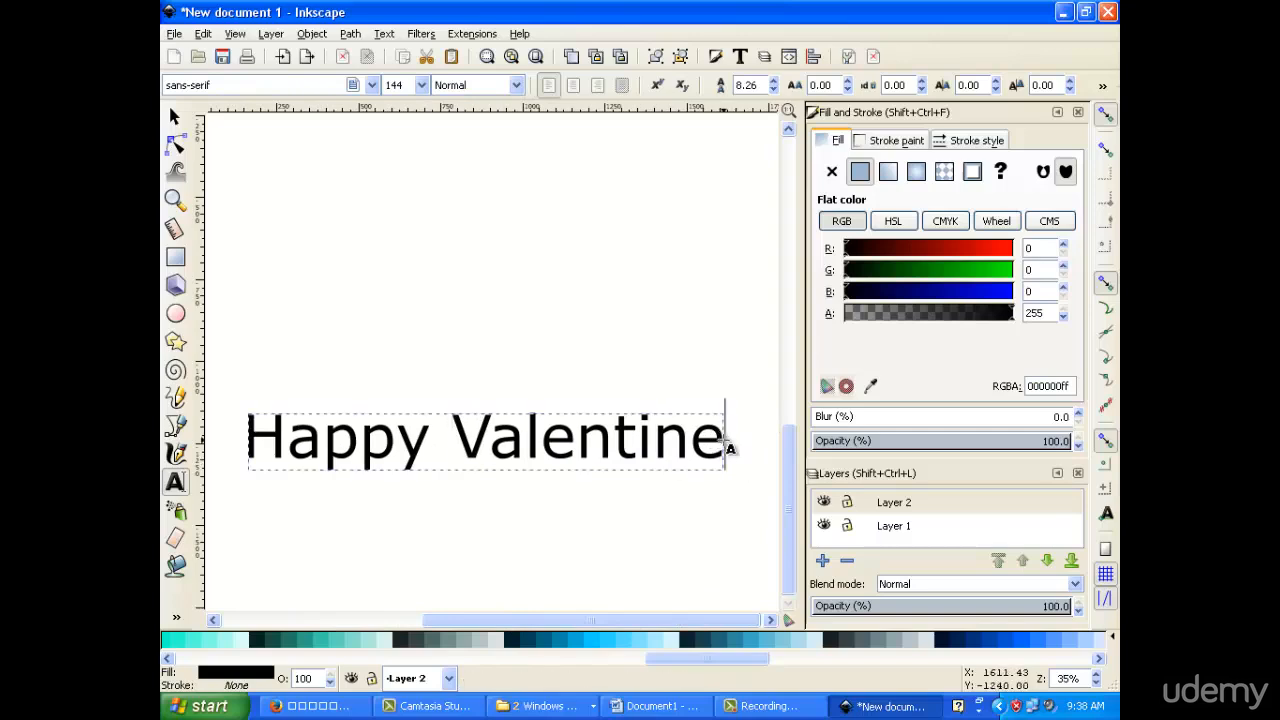
type("da")
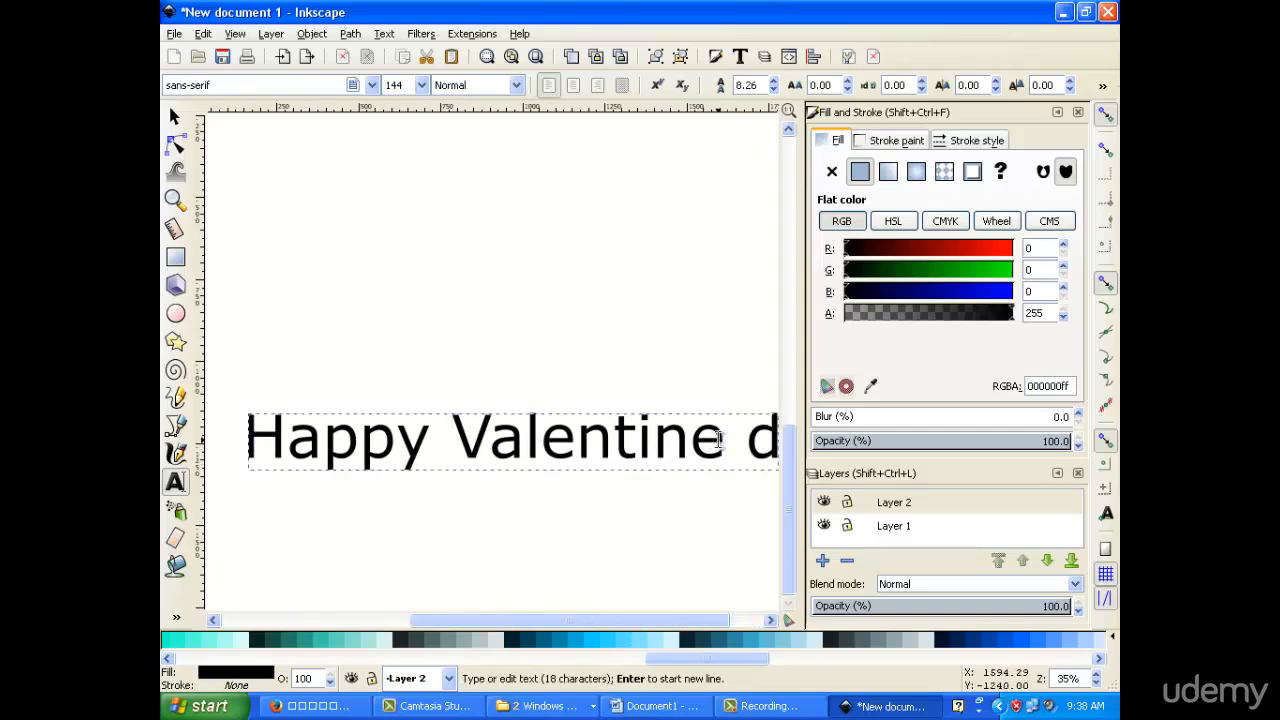
key("BackSpace")
key("BackSpace")
type("Day")
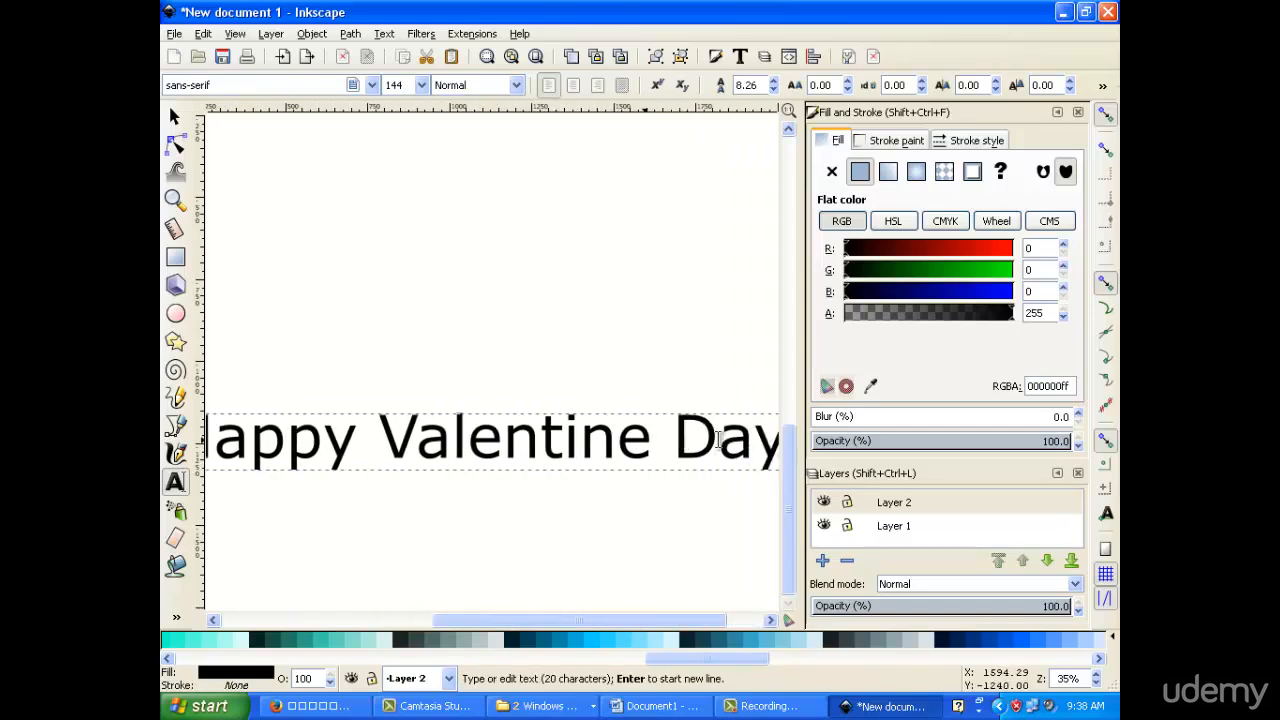
Step: Try to split the greeting with a line break between "Happy" and "Valentine Day"
key("Return")
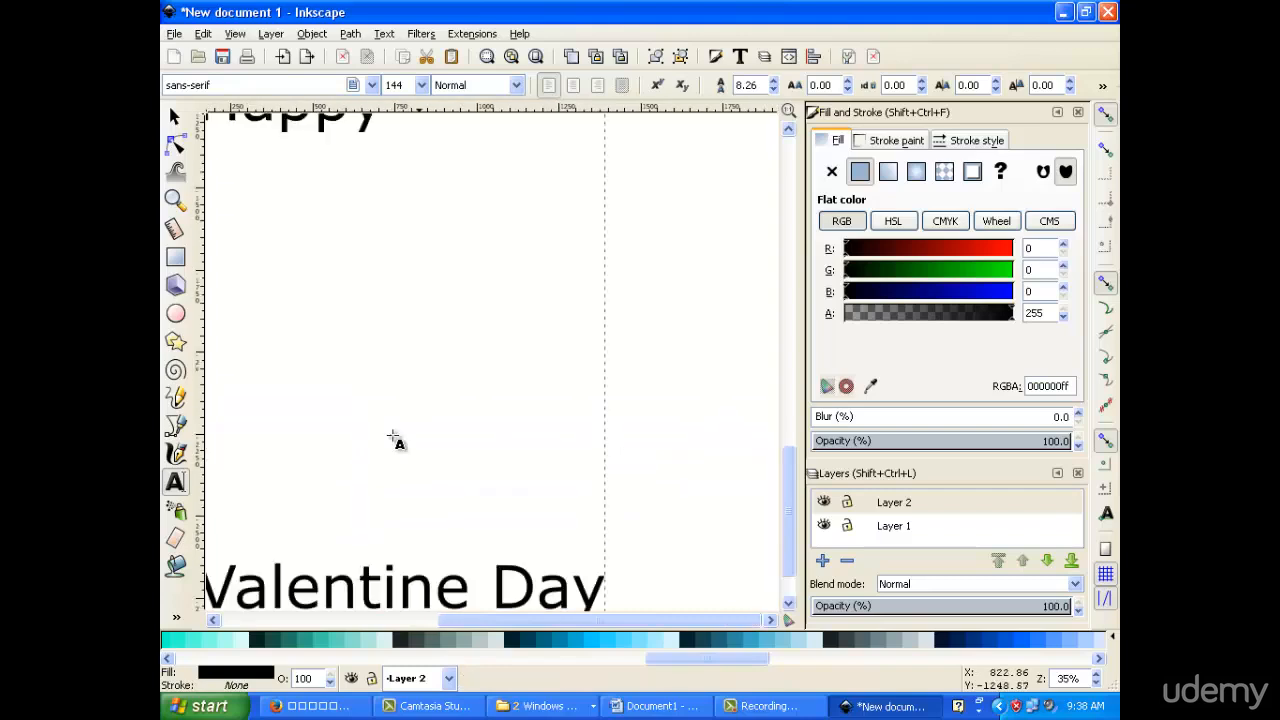
left_click(351, 474)
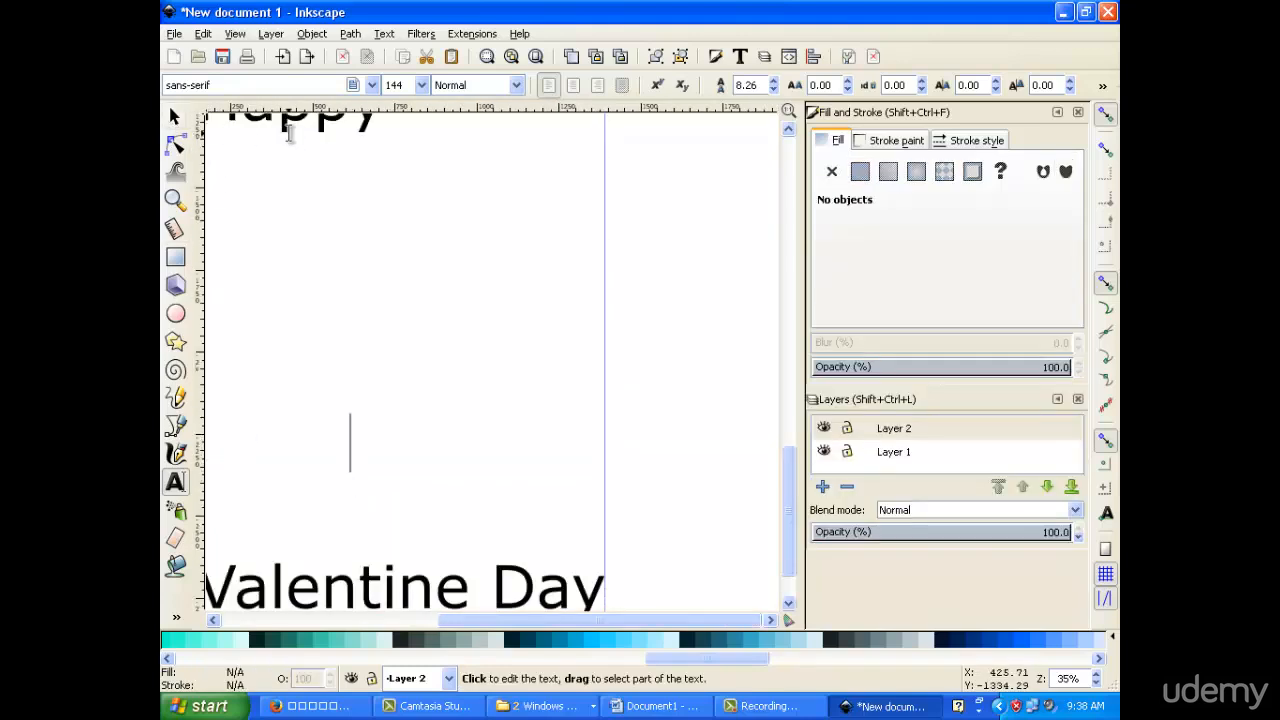
type("--")
key("BackSpace")
key("BackSpace")
scroll(297, 246, "up", 1)
scroll(303, 237, "down", 1)
key("Escape")
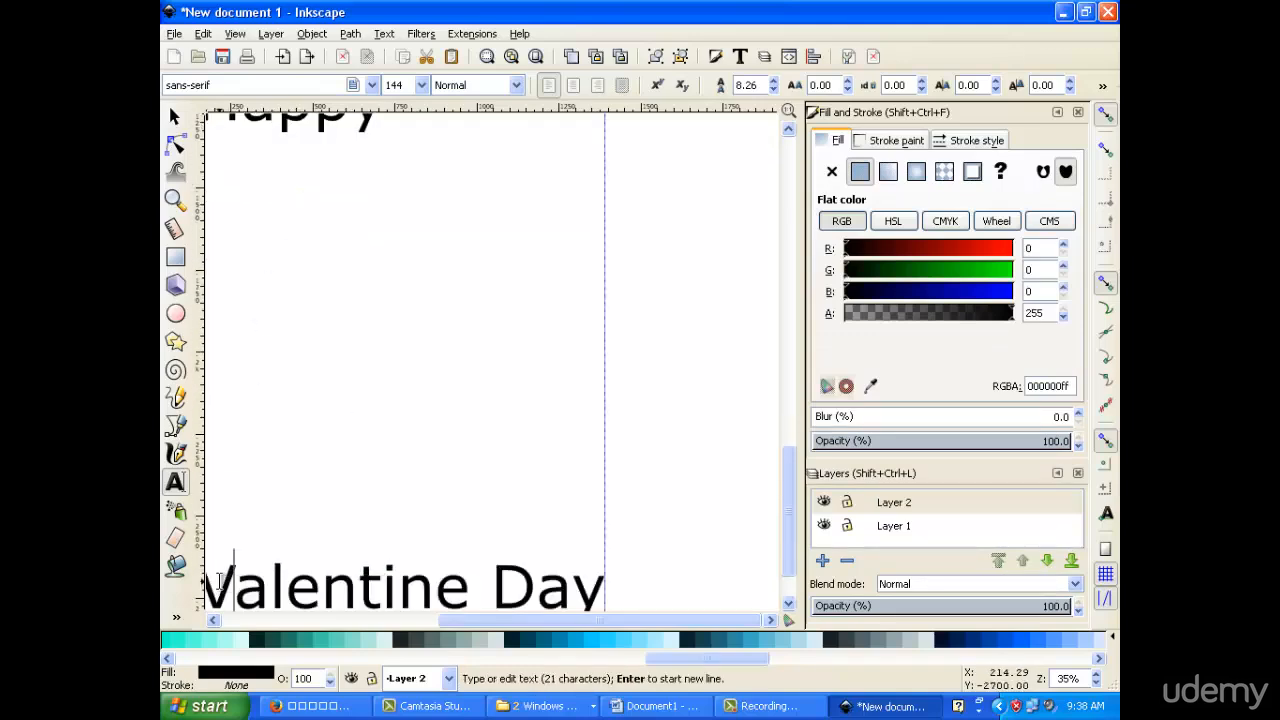
scroll(453, 543, "down", 1)
scroll(453, 543, "down", 3)
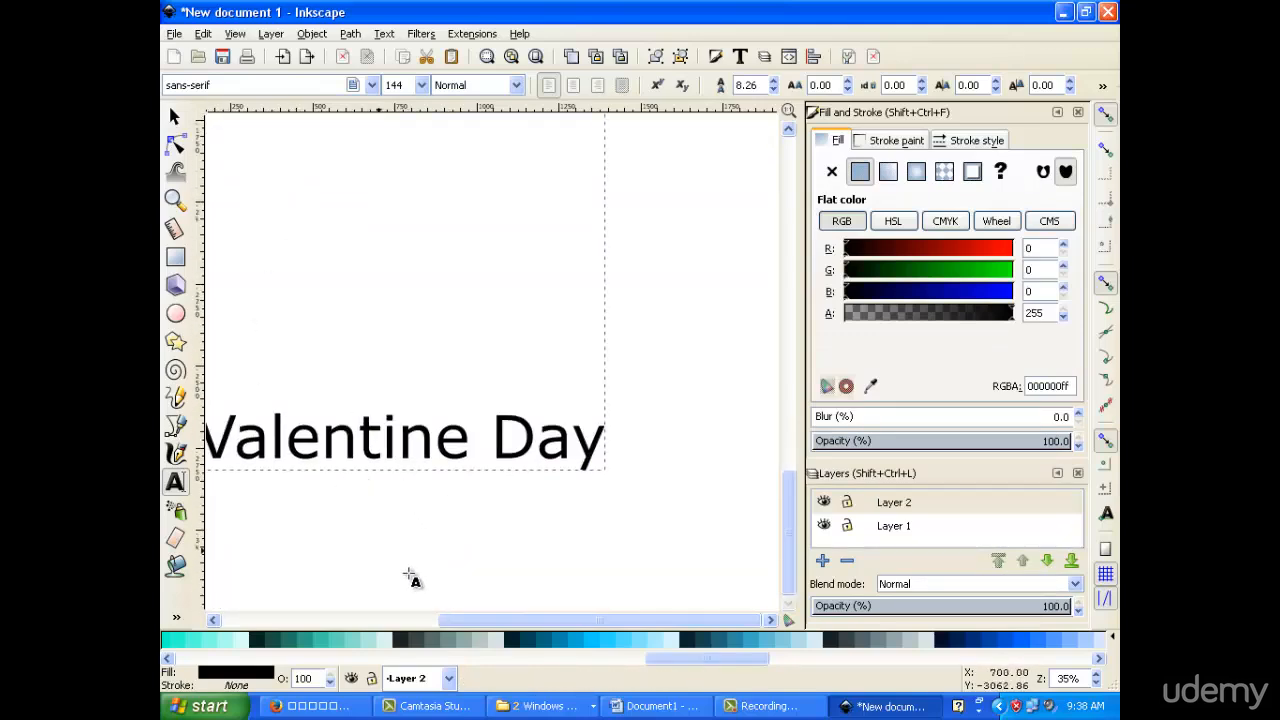
left_click_drag(585, 620, 525, 621)
key("BackSpace")
Step: Move the "Happy Valentine Day" text up onto the purple page below the hearts, starting near the page's left edge
scroll(537, 448, "up", 4)
left_click(174, 118)
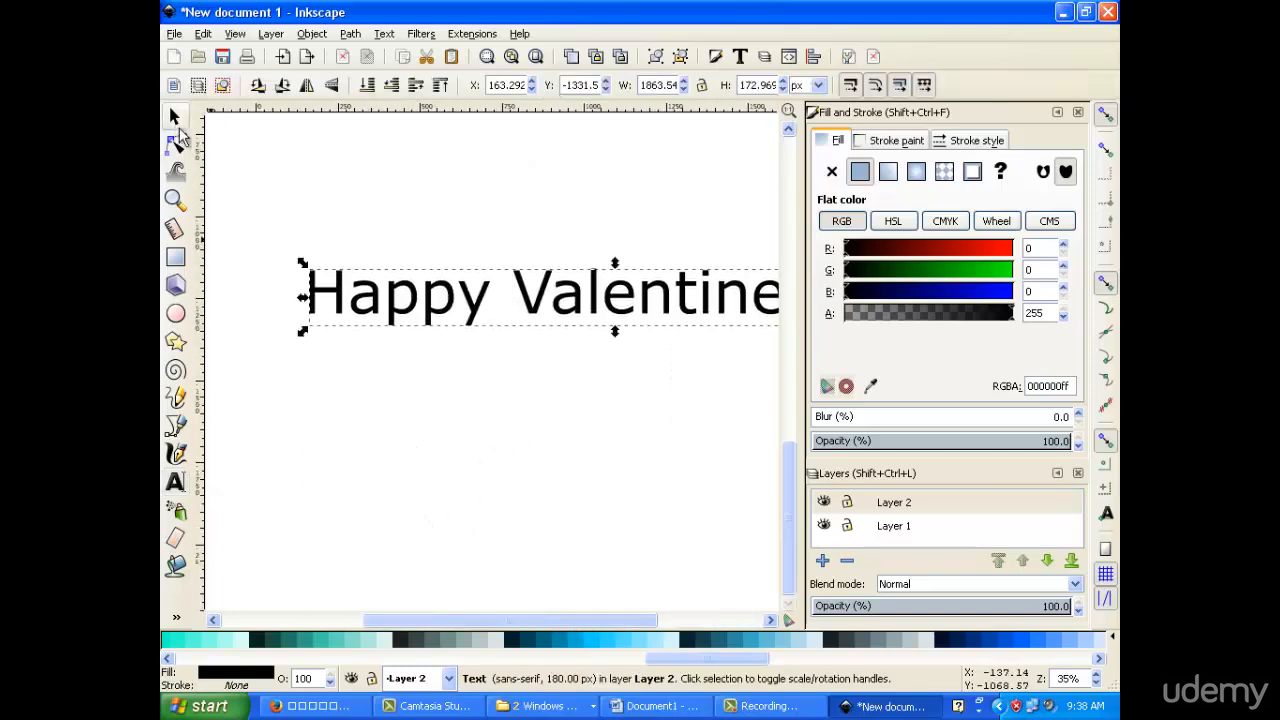
left_click_drag(430, 312, 365, 465)
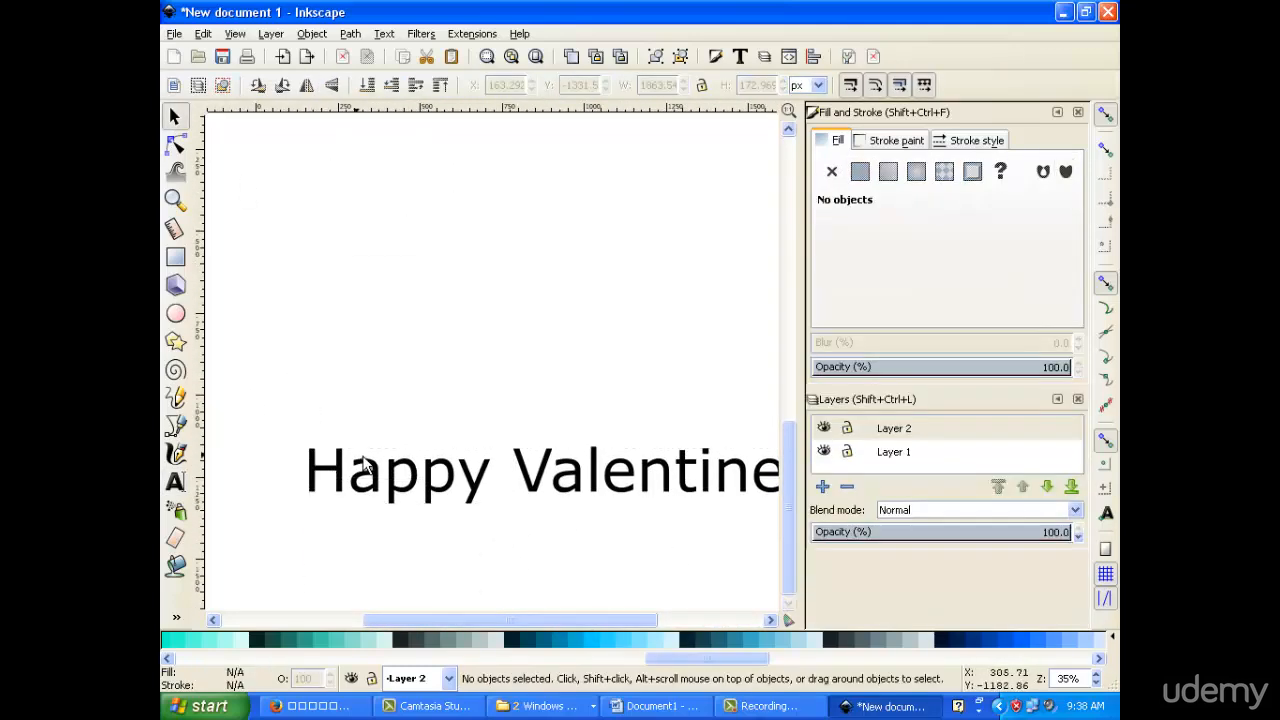
key("minus")
key("minus")
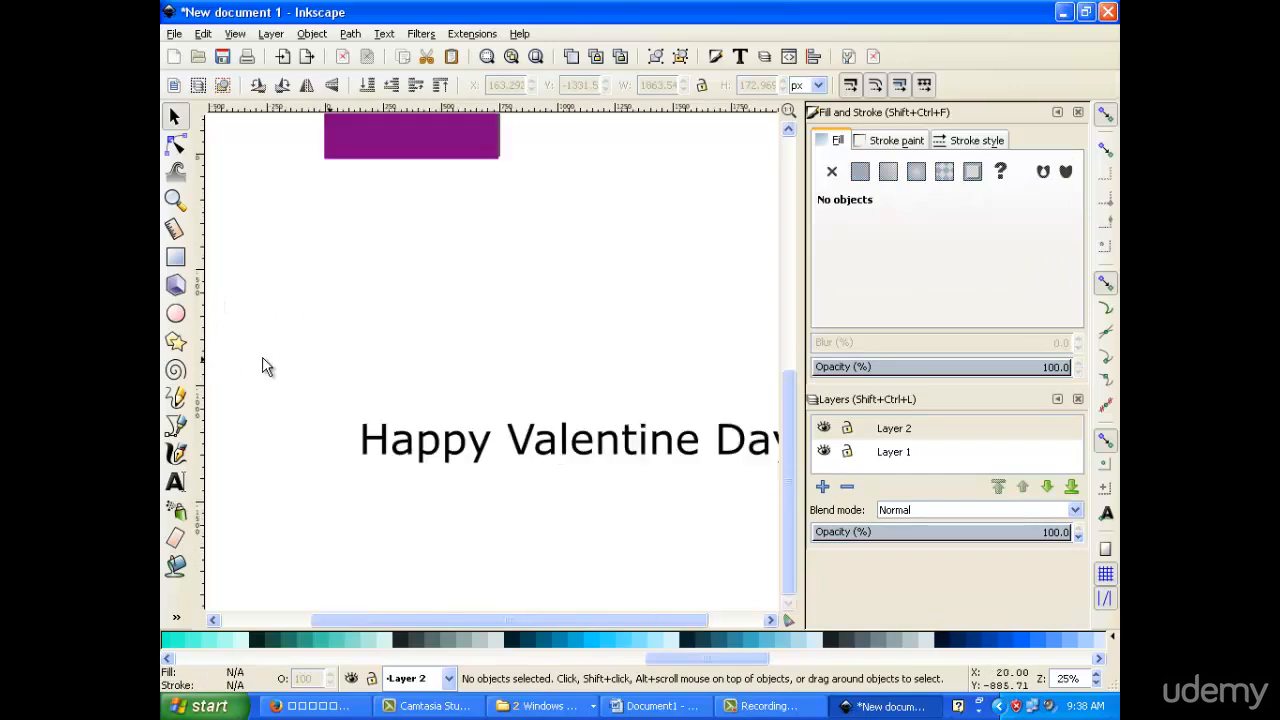
left_click(450, 435)
left_click_drag(432, 398, 422, 365)
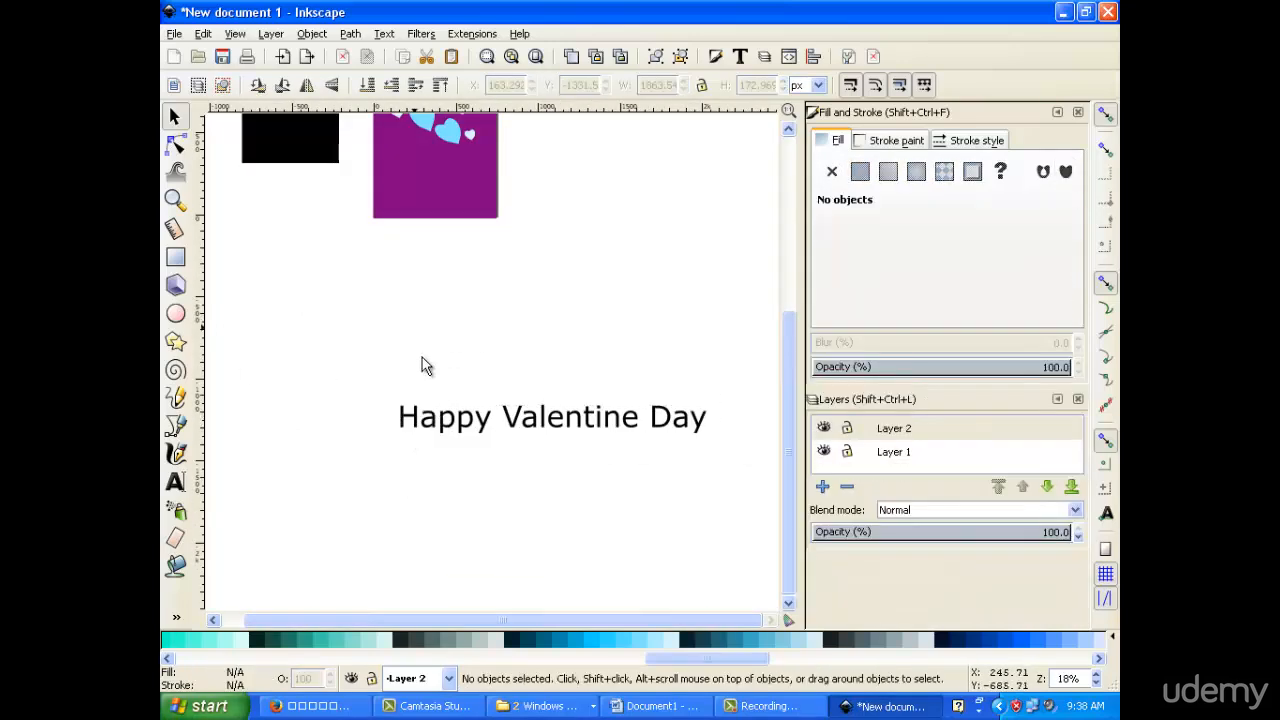
left_click(462, 426)
left_click_drag(462, 426, 432, 182)
scroll(413, 216, "up", 5)
scroll(413, 216, "down", 2)
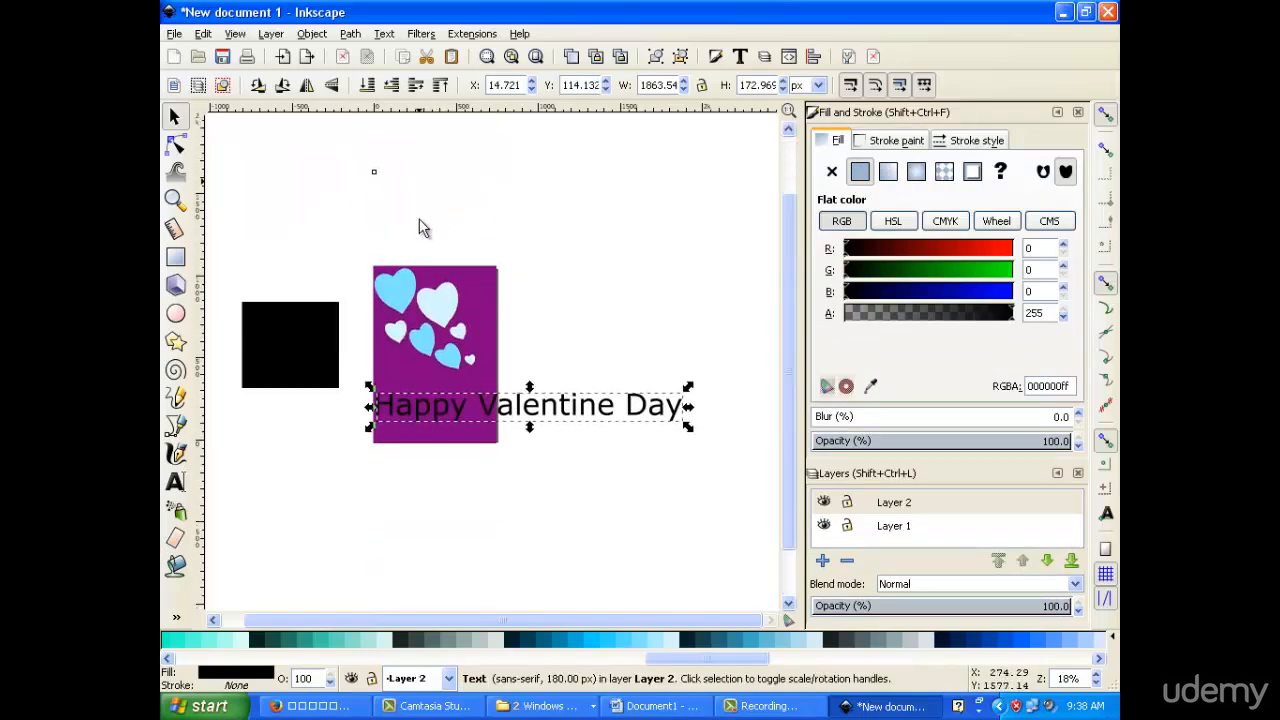
Step: Add an "s" after "Valentine" in the greeting so that it reads "Happy Valentines Day"
key("plus")
key("plus")
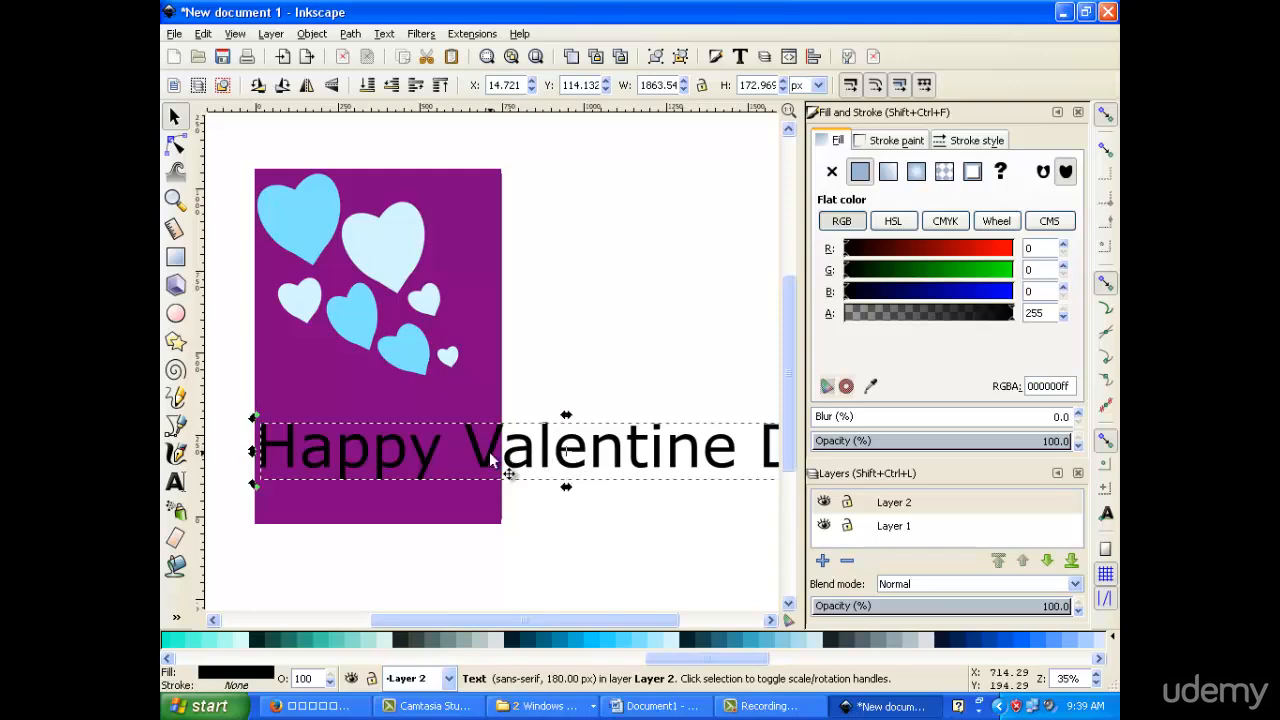
left_click(487, 542)
double_click(471, 446)
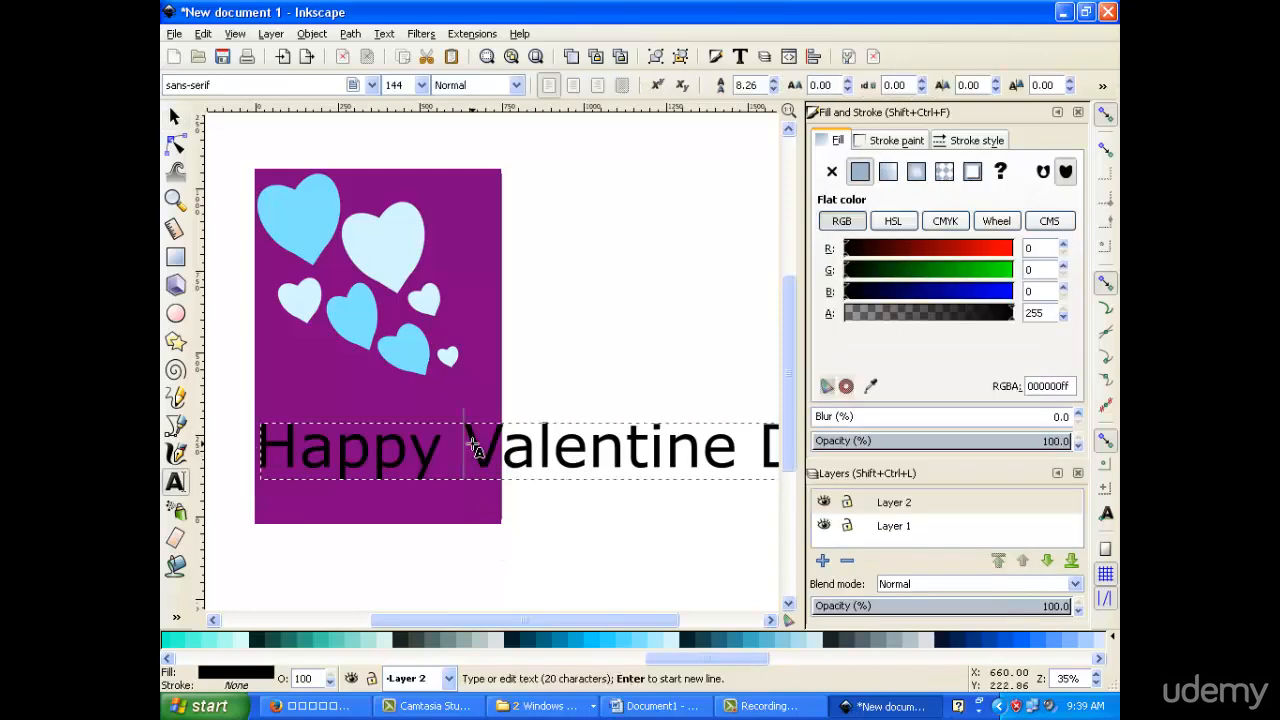
mouse_move(468, 451)
left_mouse_down()
mouse_move(346, 449)
mouse_move(462, 452)
left_mouse_up()
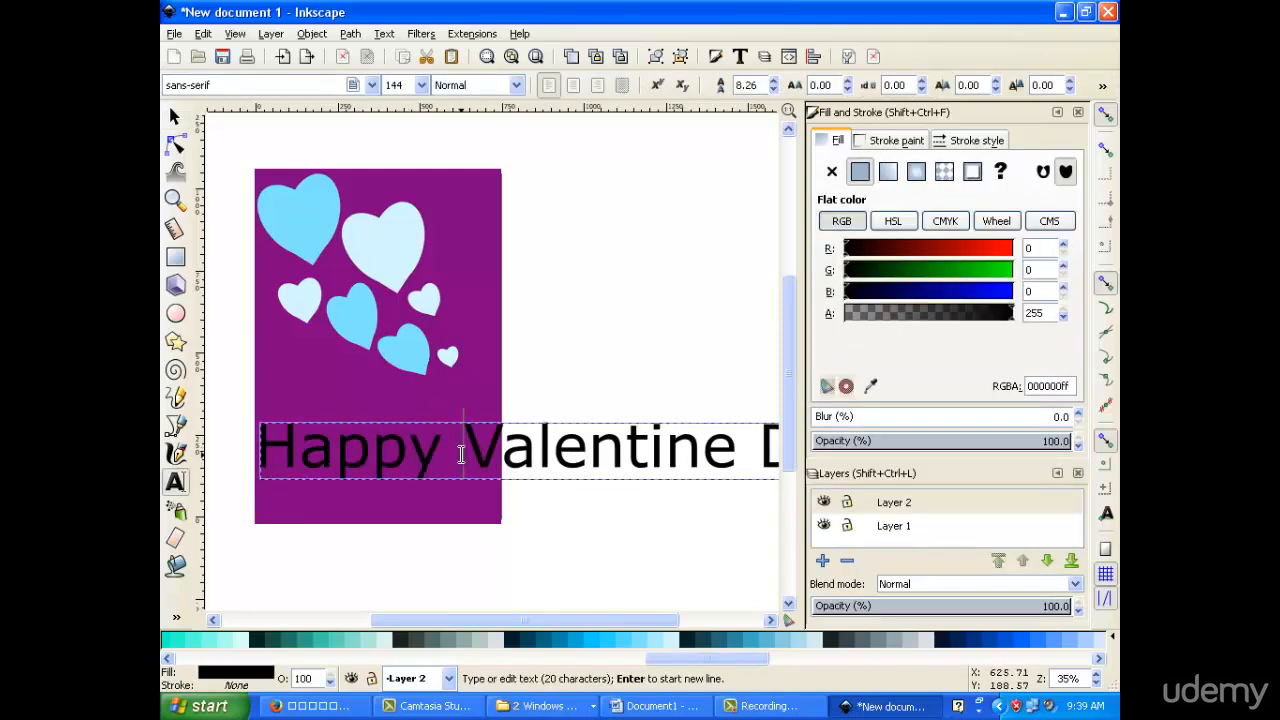
left_click(732, 446)
type("s")
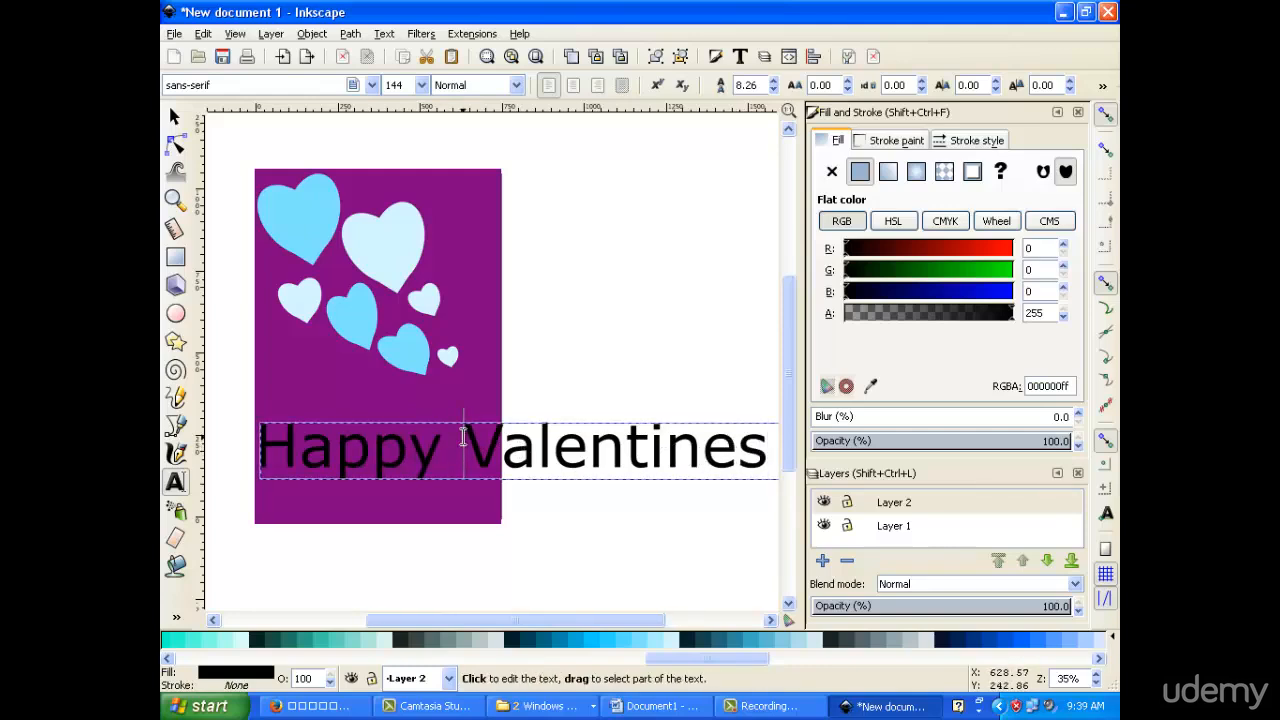
Step: Try a line break between "Happy" and "Valentines Day", and remove it again
key("Return")
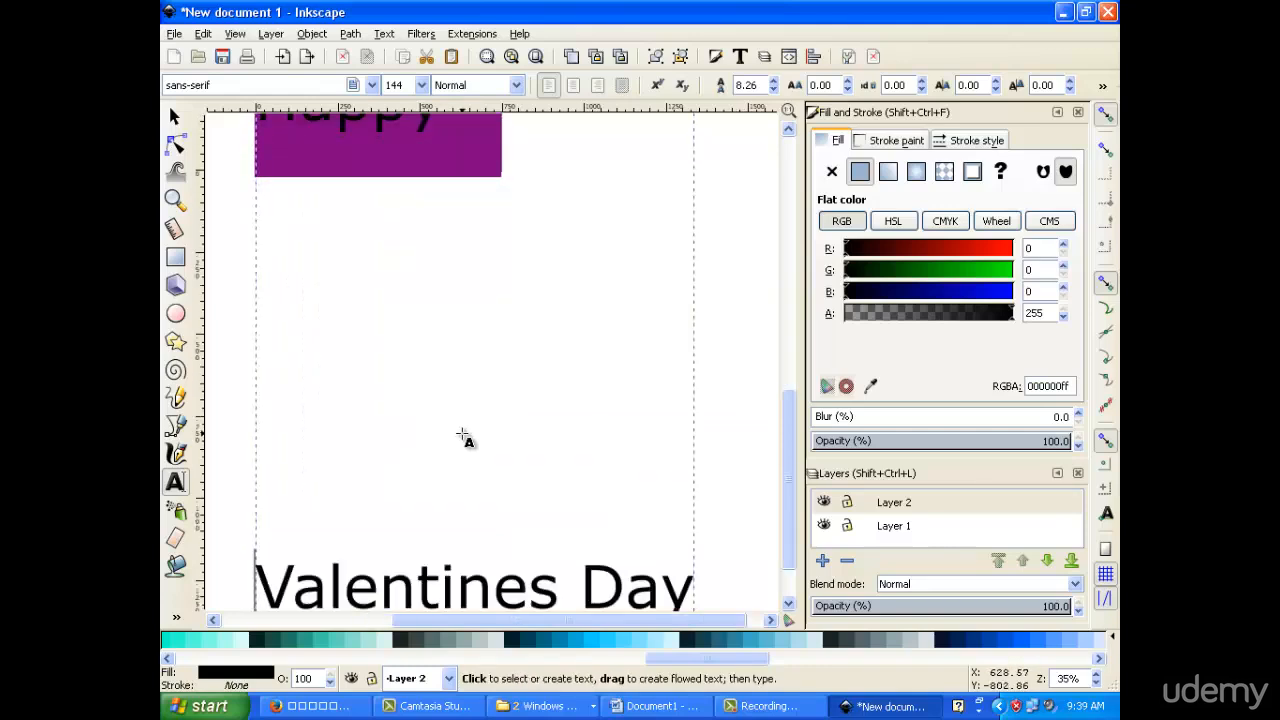
key("BackSpace")
scroll(526, 400, "up", 3)
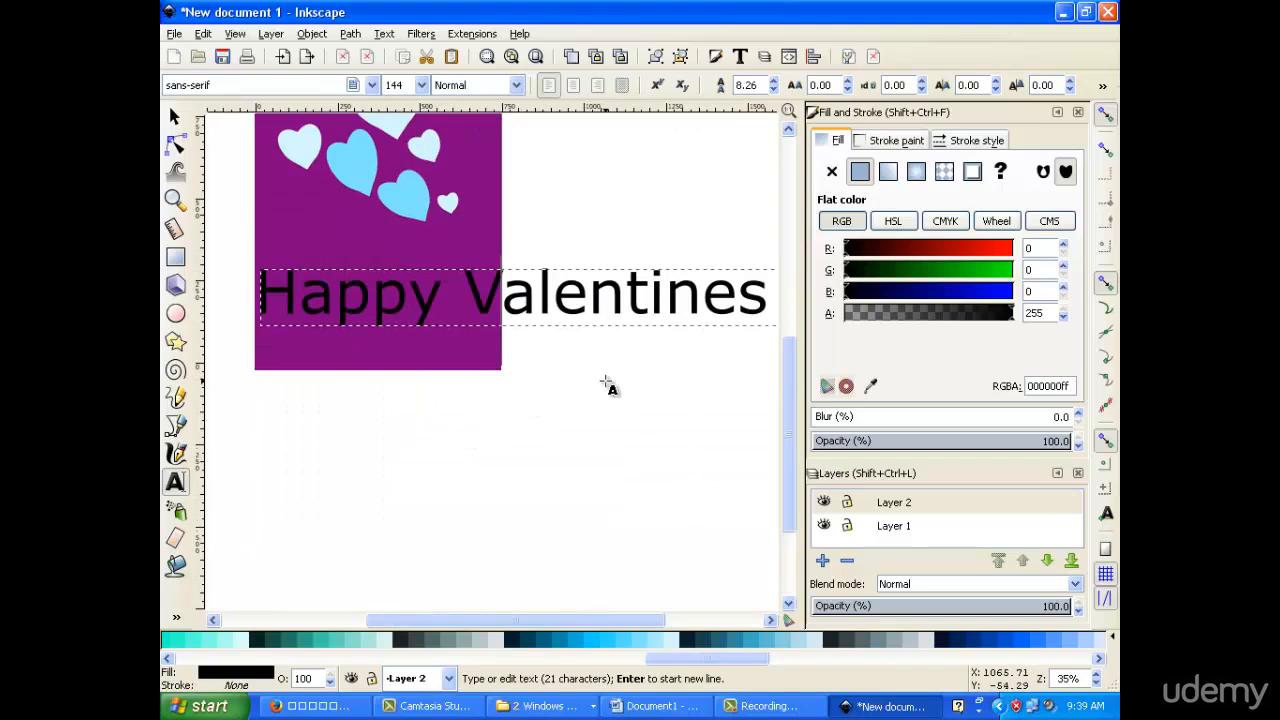
key("Escape")
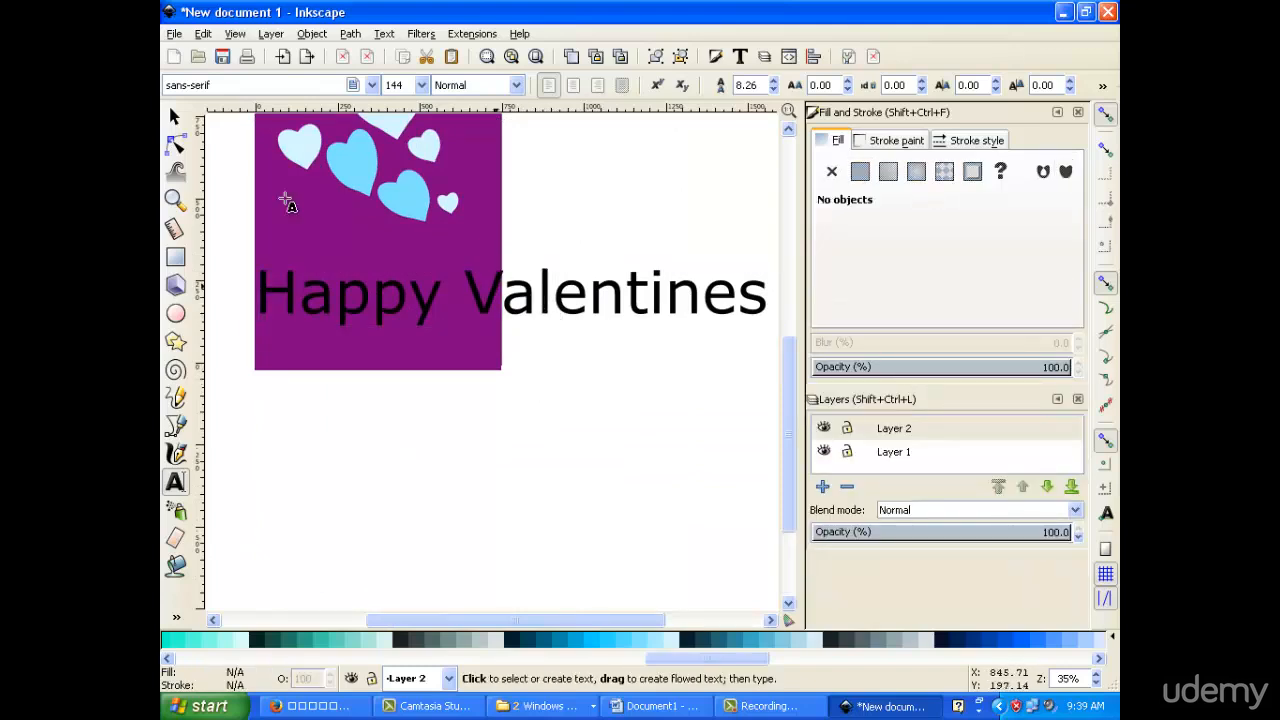
Step: Duplicate the "Happy Valentines Day" text and place the copy just below the purple page
left_click(173, 117)
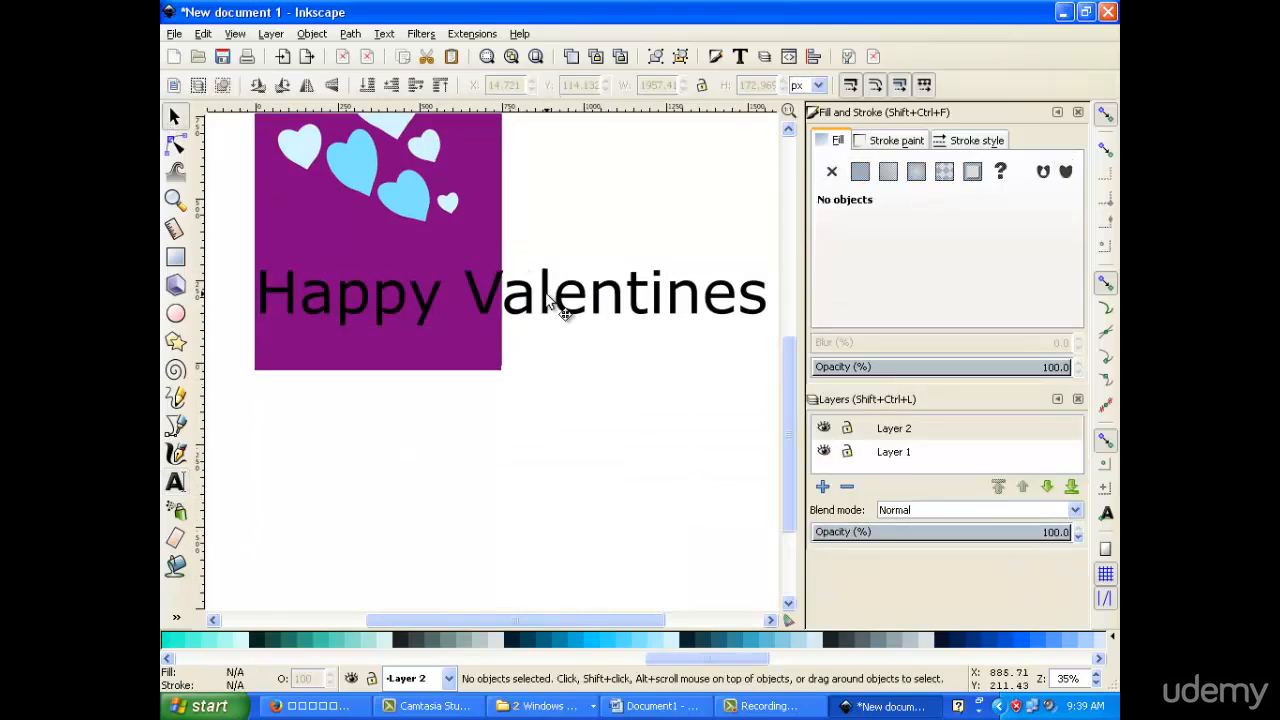
left_click(563, 313)
right_click(547, 298)
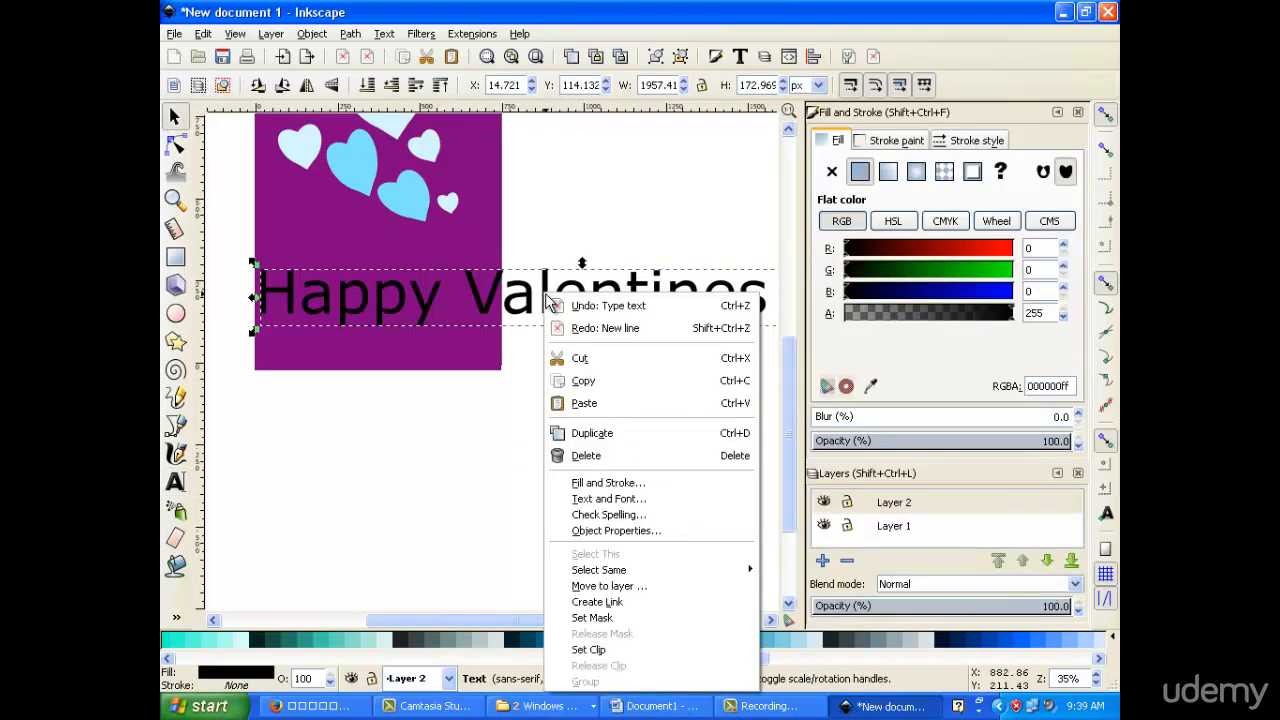
left_click(589, 431)
left_click_drag(545, 310, 466, 426)
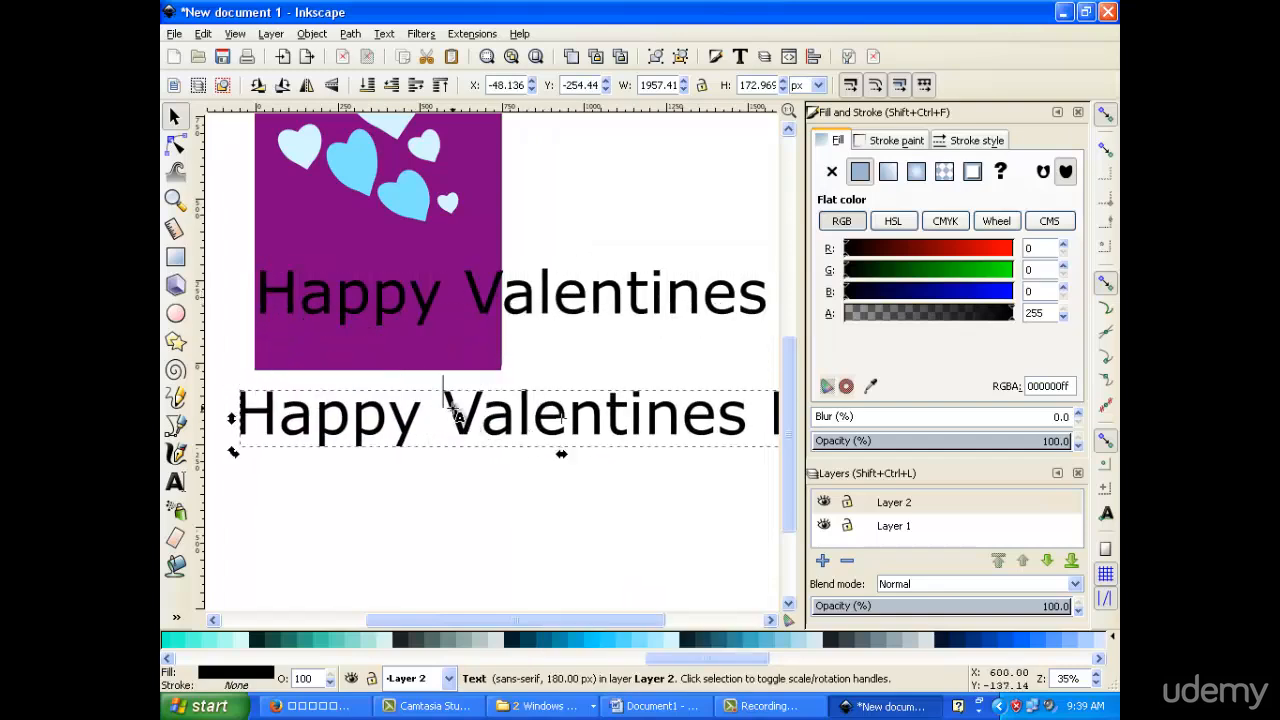
Step: Delete "Happy " from the copied text so that it reads "Valentines Day", and deselect it
double_click(443, 410)
left_click_drag(445, 413, 240, 414)
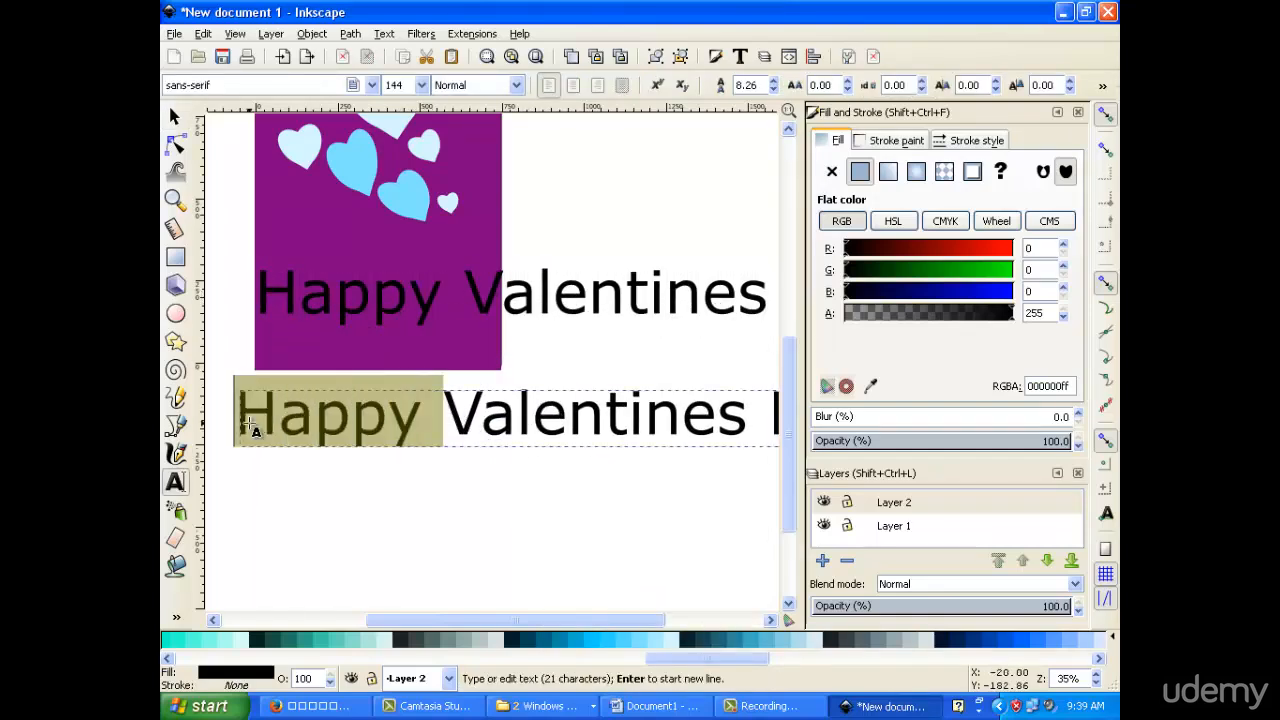
key("BackSpace")
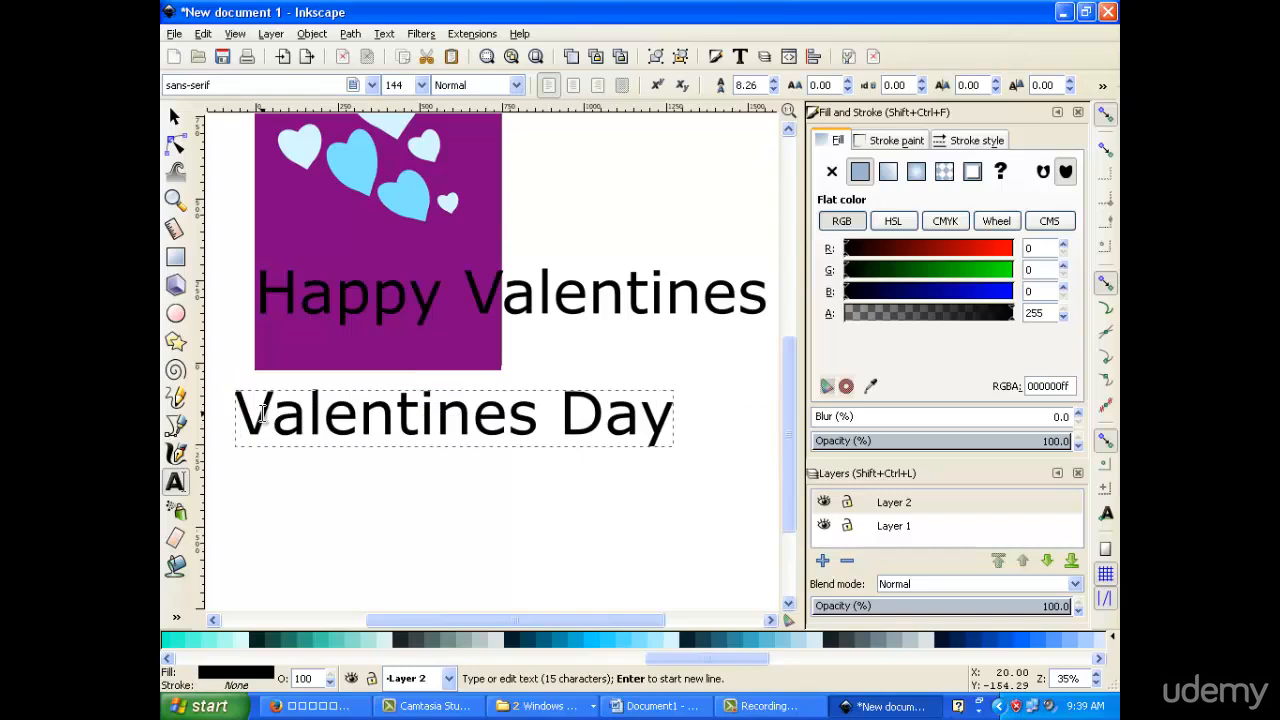
left_click(555, 418)
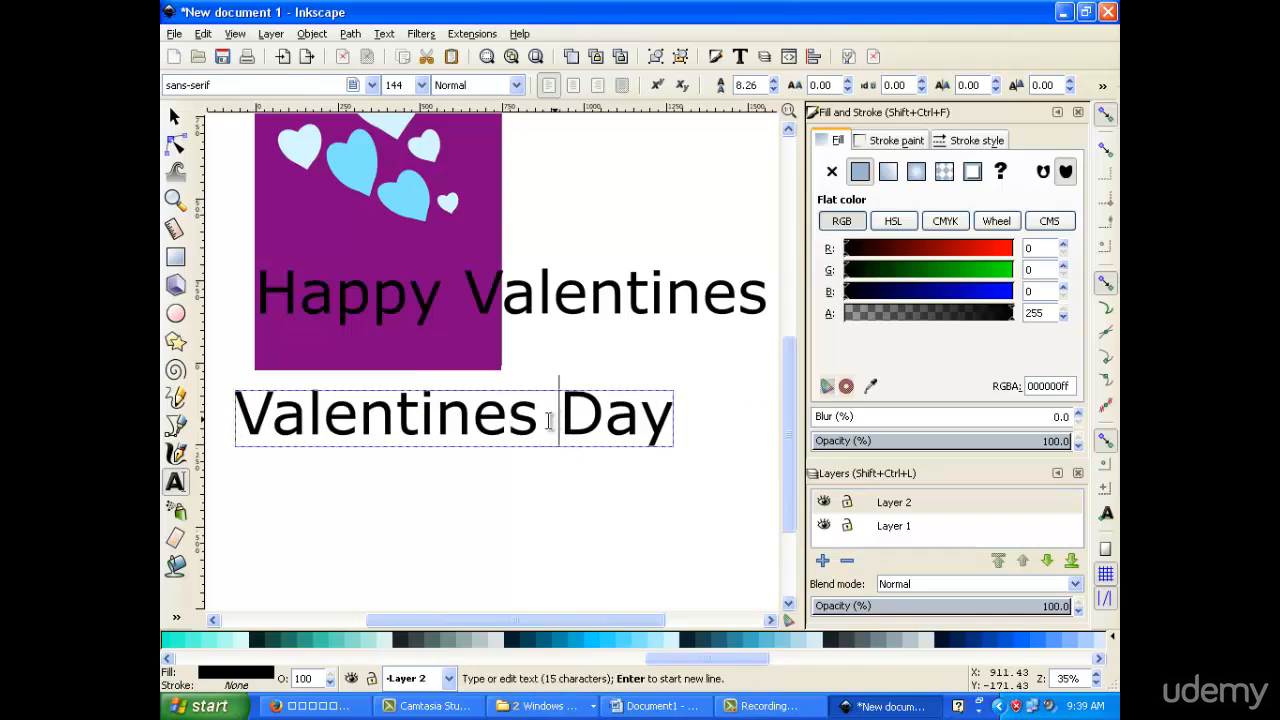
left_click(176, 118)
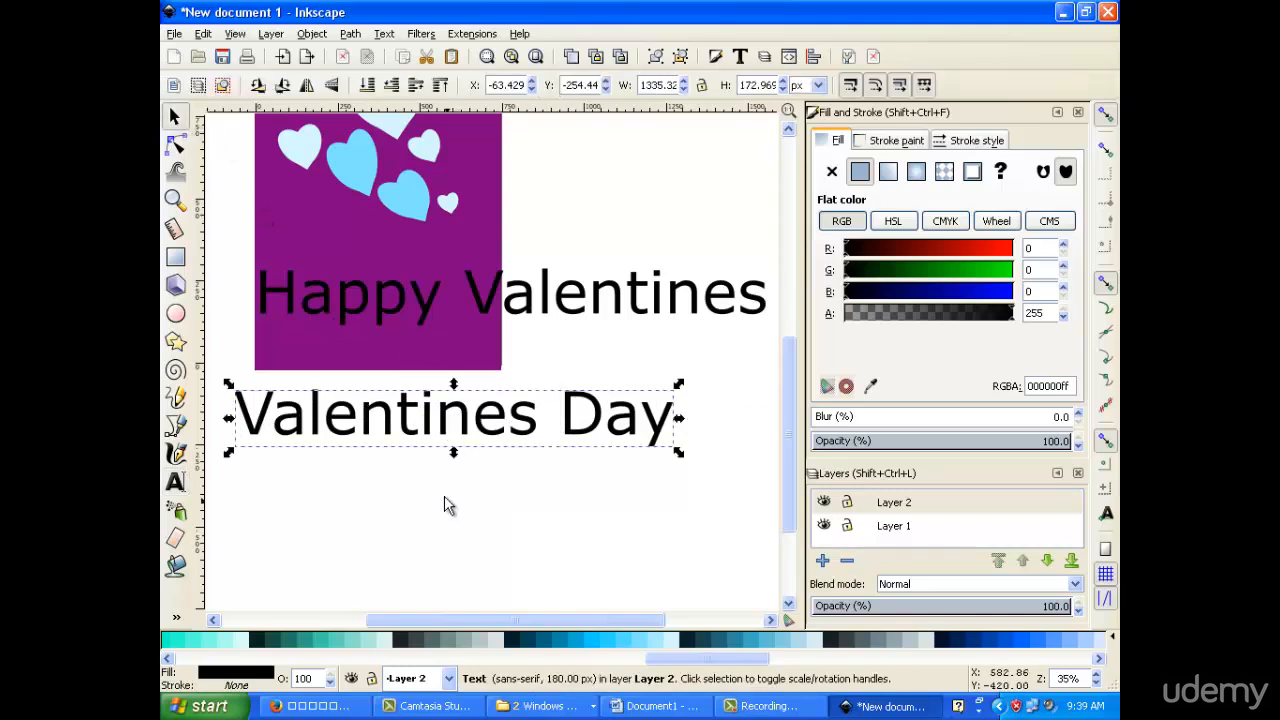
left_click(446, 508)
Step: Preview fonts on the "Happy Valentines Day" greeting, including 04b and 1 Punk, and set it to Adobe Garamond Pro
left_click(369, 312)
left_click(545, 304)
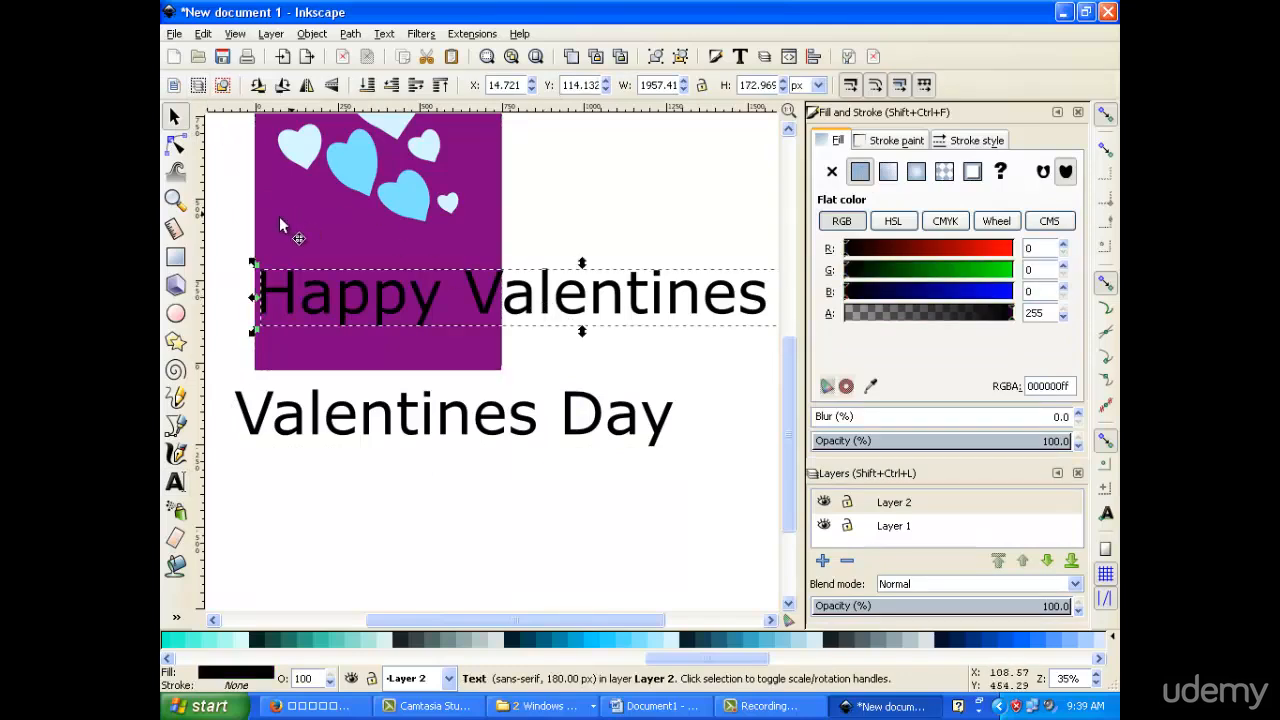
left_click(174, 486)
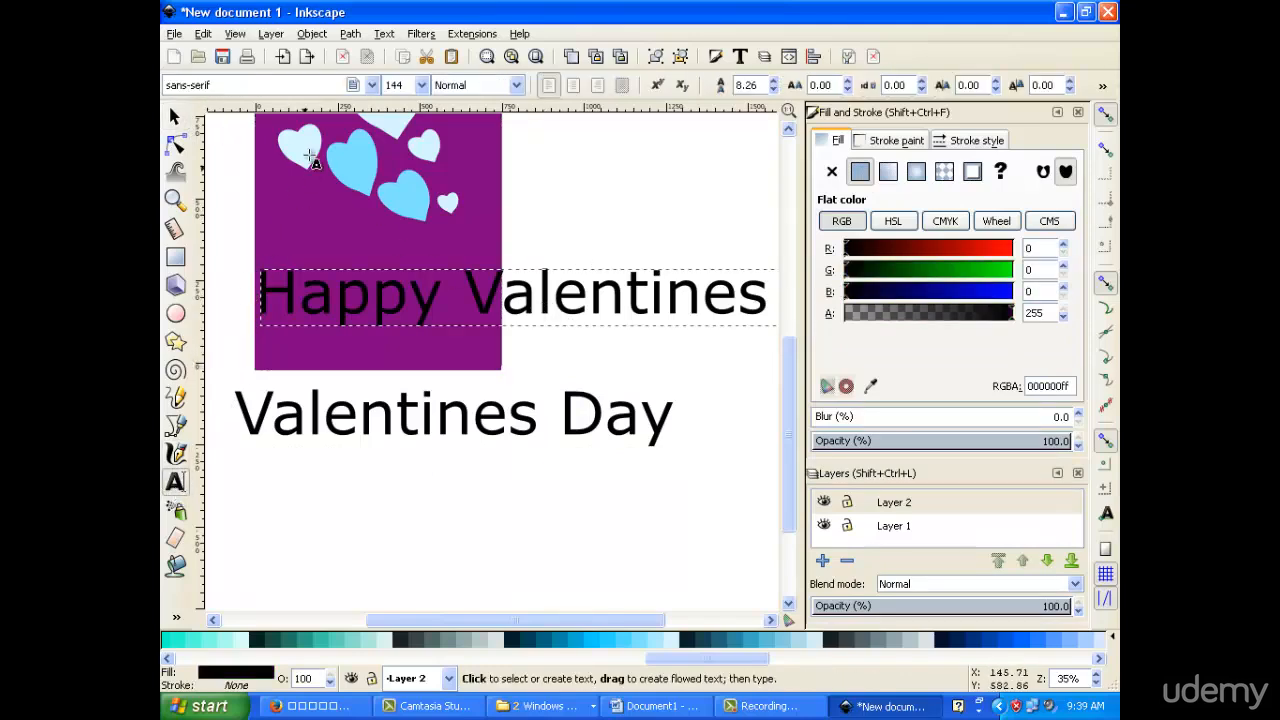
left_click(370, 88)
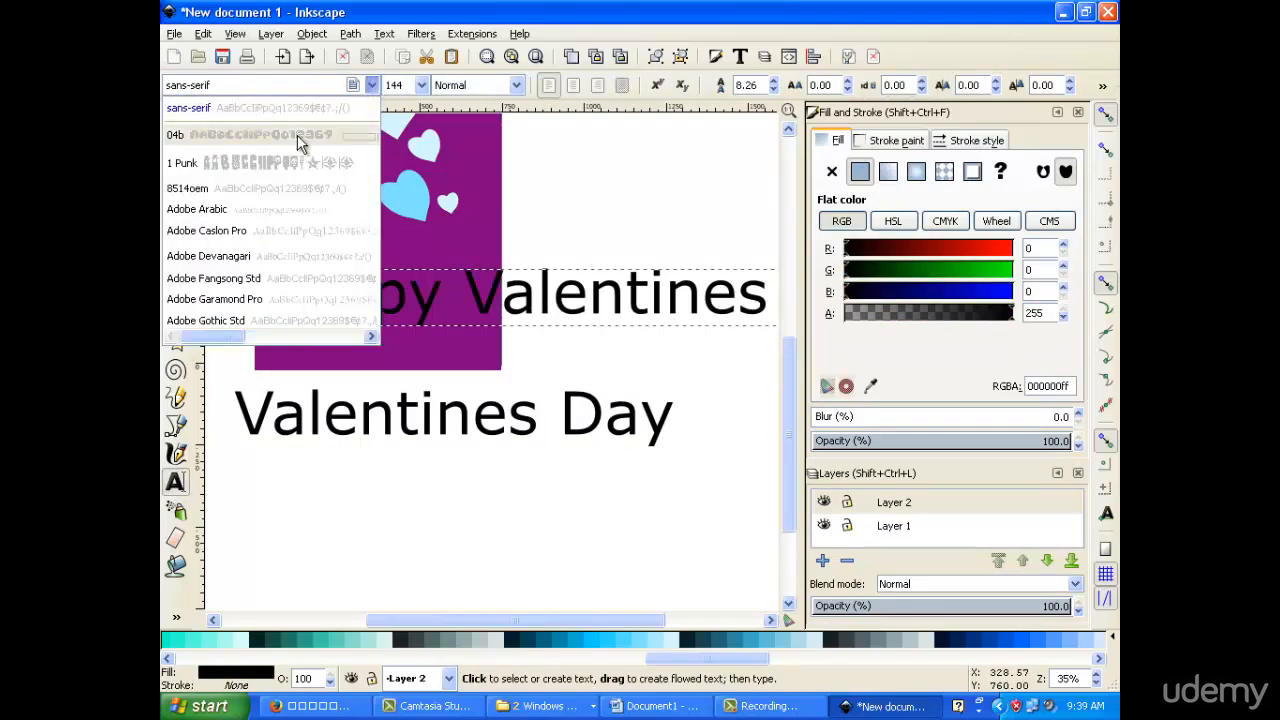
left_click_drag(231, 336, 166, 338)
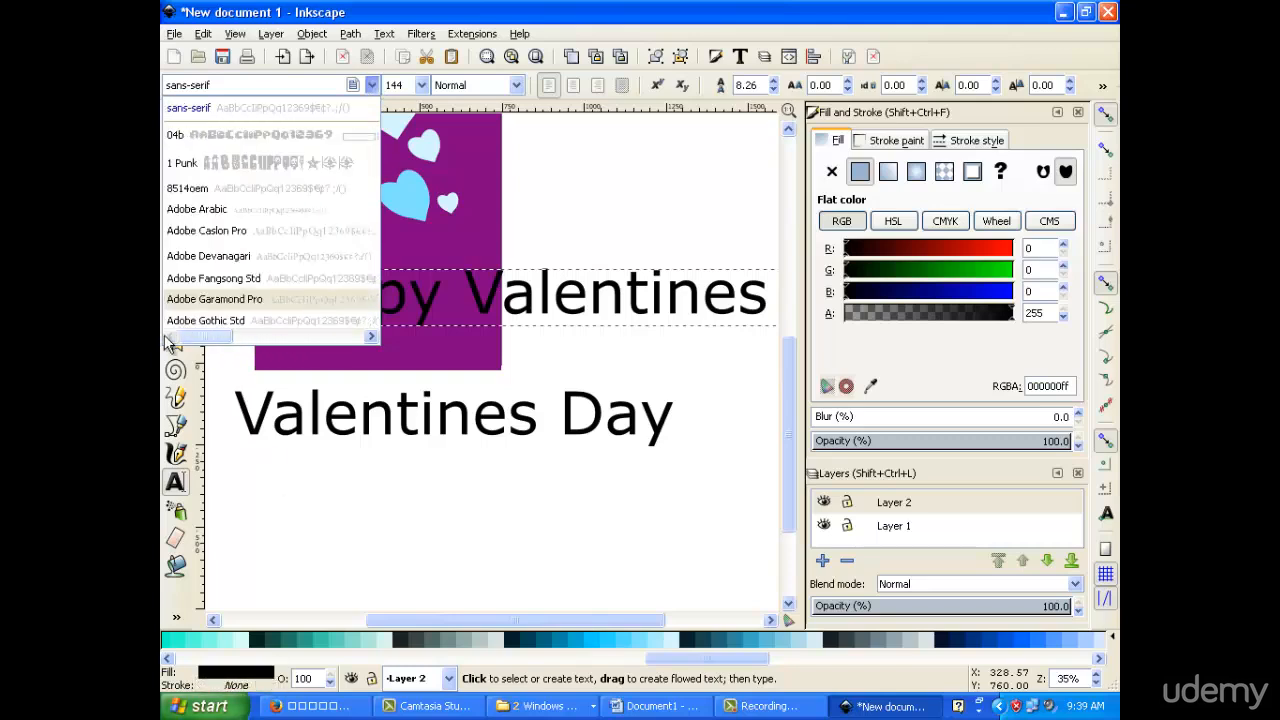
left_click(286, 136)
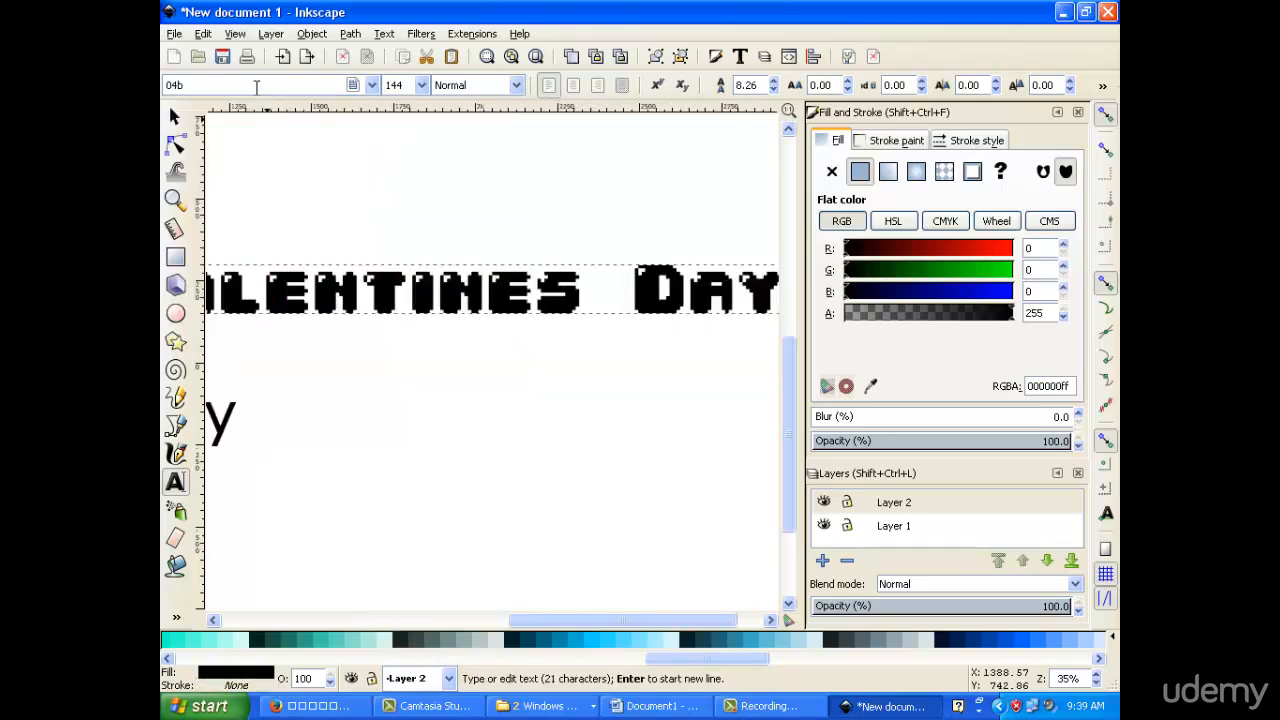
key("Down")
key("Down")
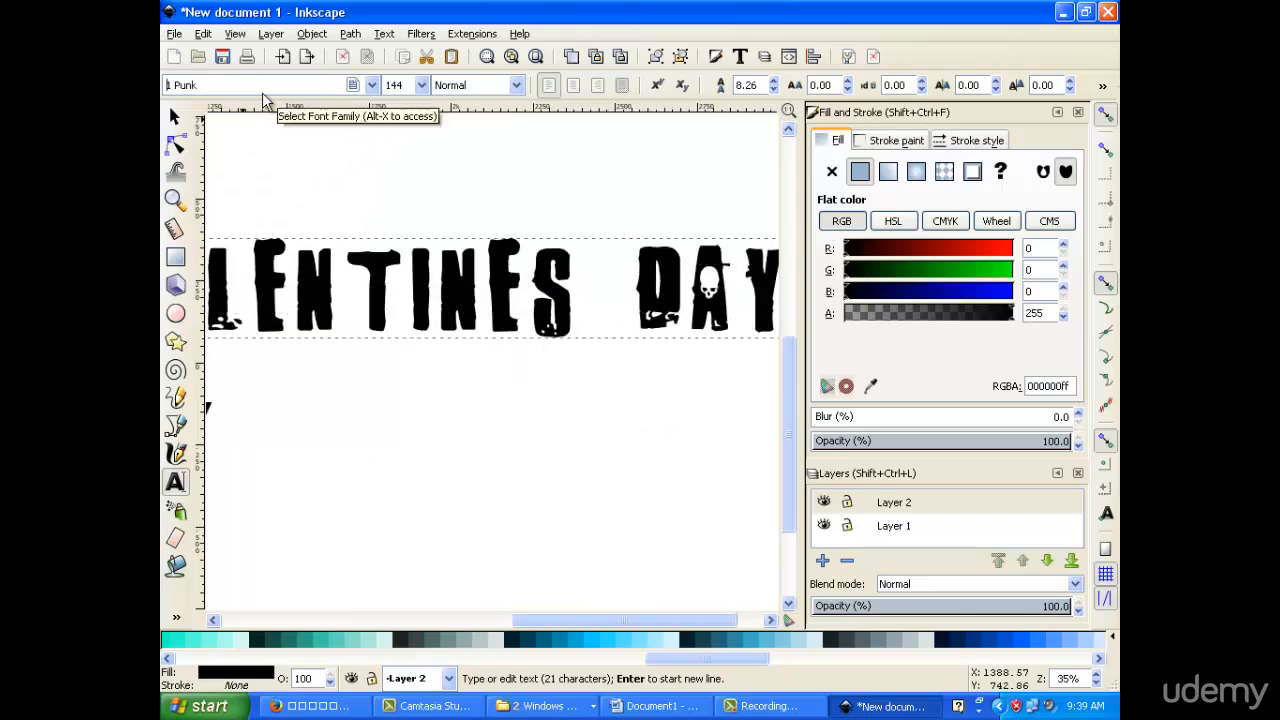
left_click_drag(560, 623, 372, 575)
key("Down")
key("Down")
key("Down")
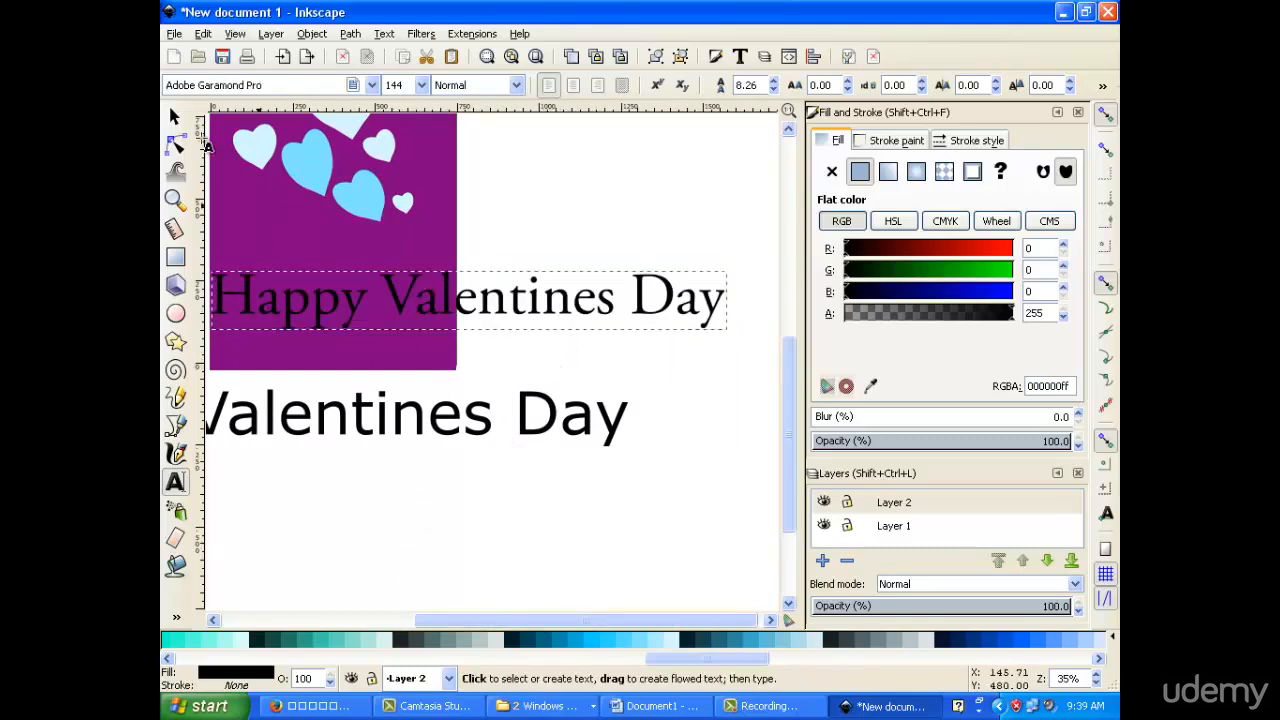
Step: Try red and dark red fills on the "Happy Valentines Day" greeting, and set its fill to white
left_click(173, 117)
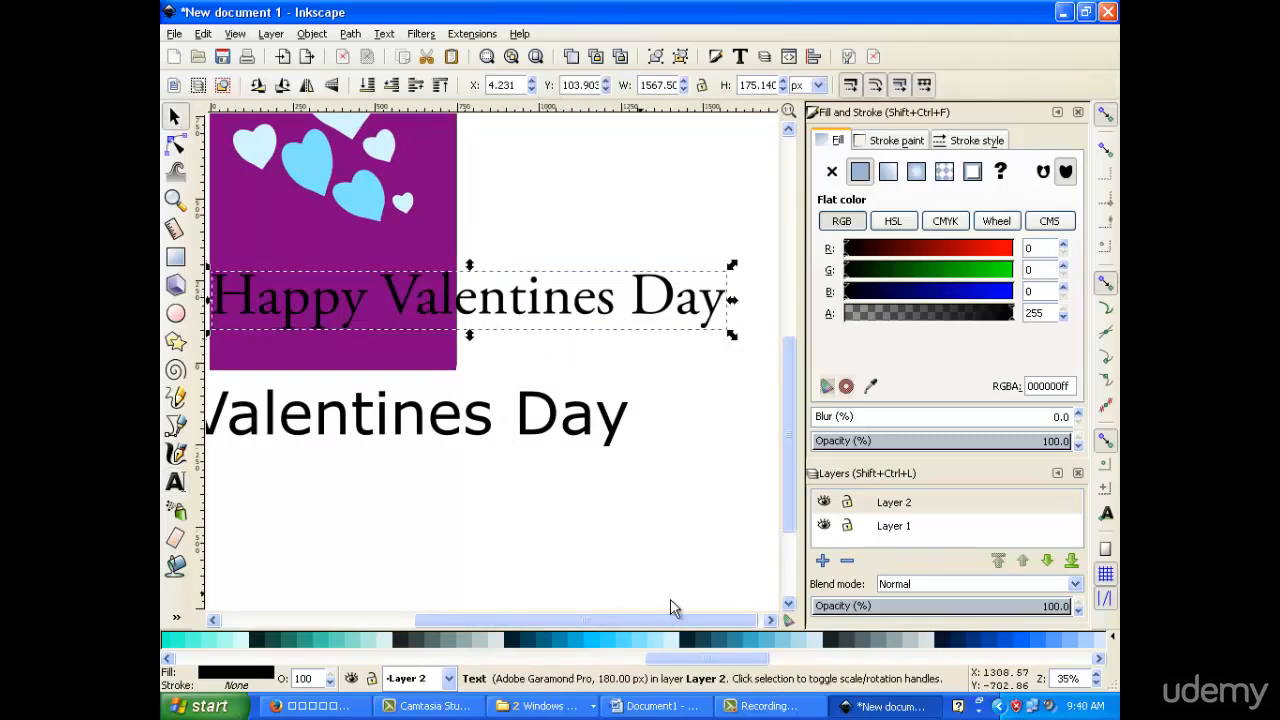
left_click_drag(728, 663, 277, 660)
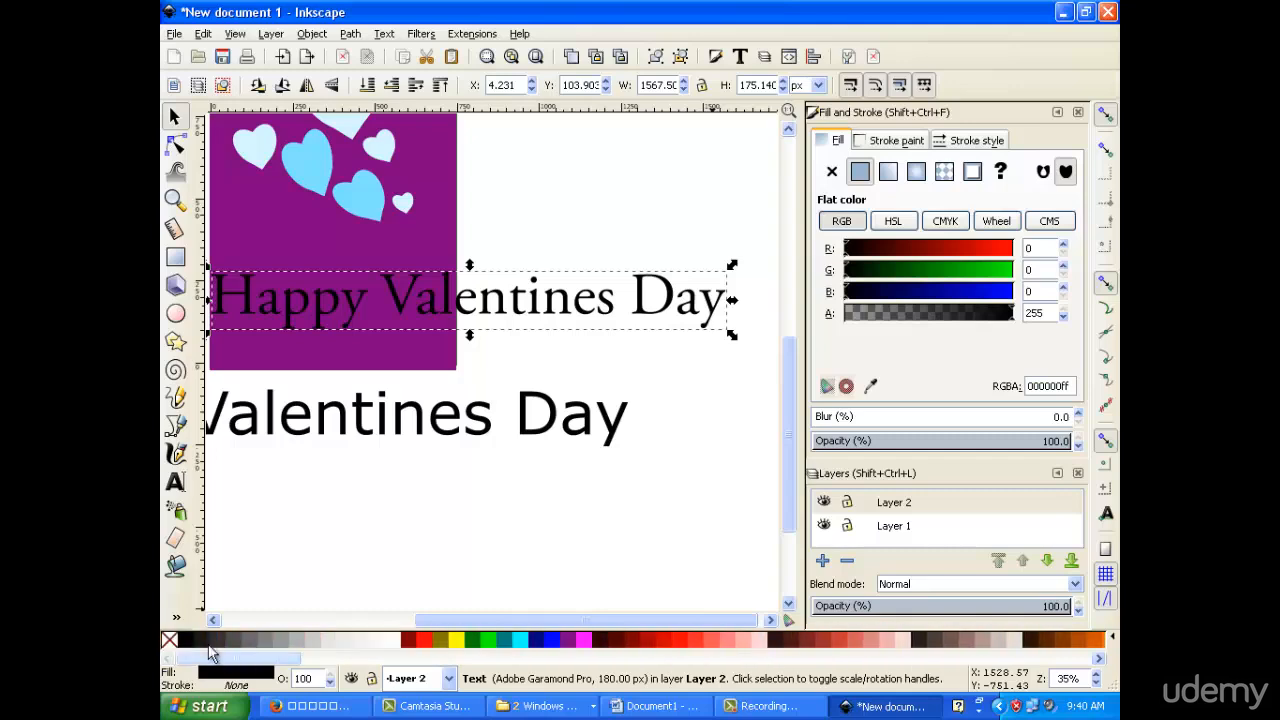
left_click(695, 639)
left_click(673, 640)
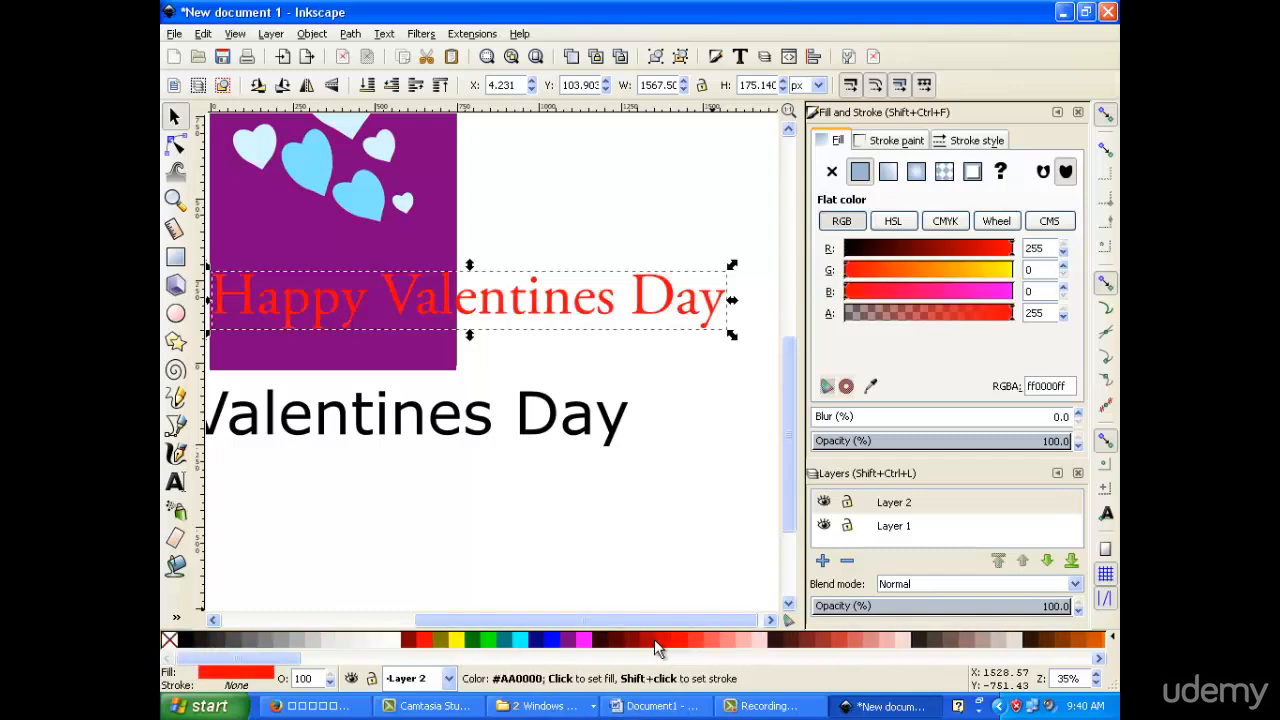
left_click(654, 640)
left_click(629, 643)
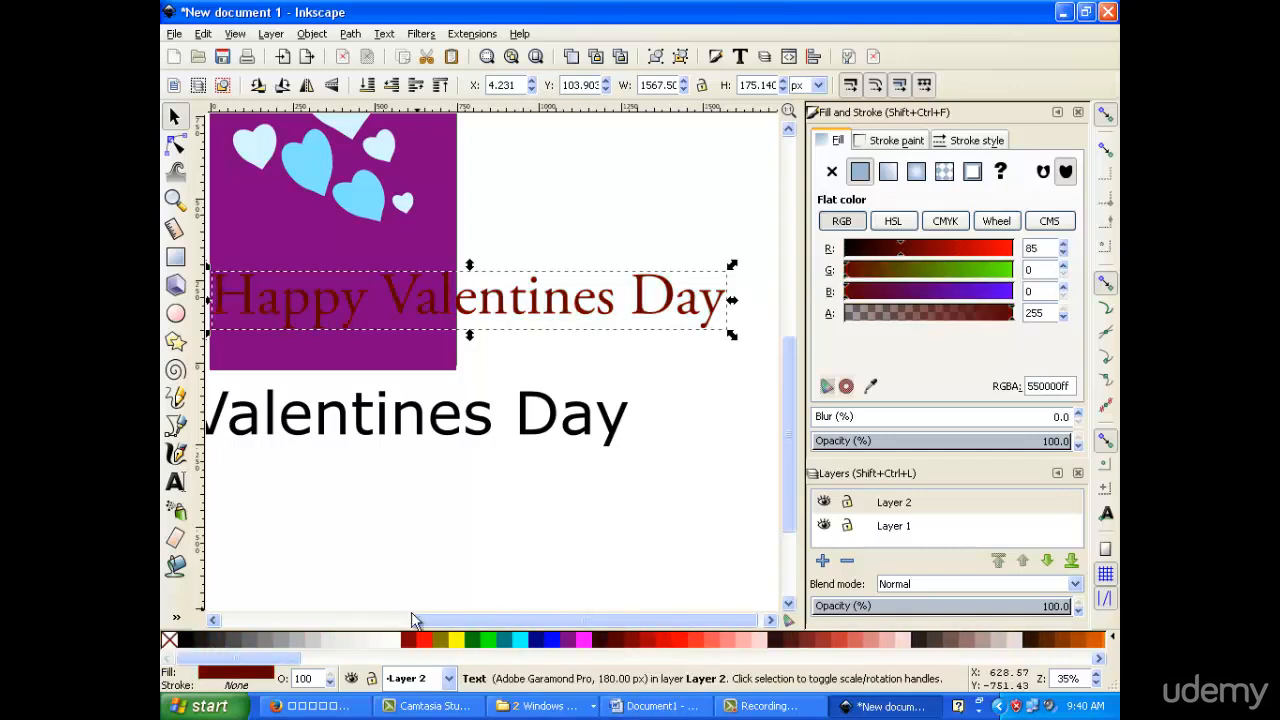
left_click(392, 640)
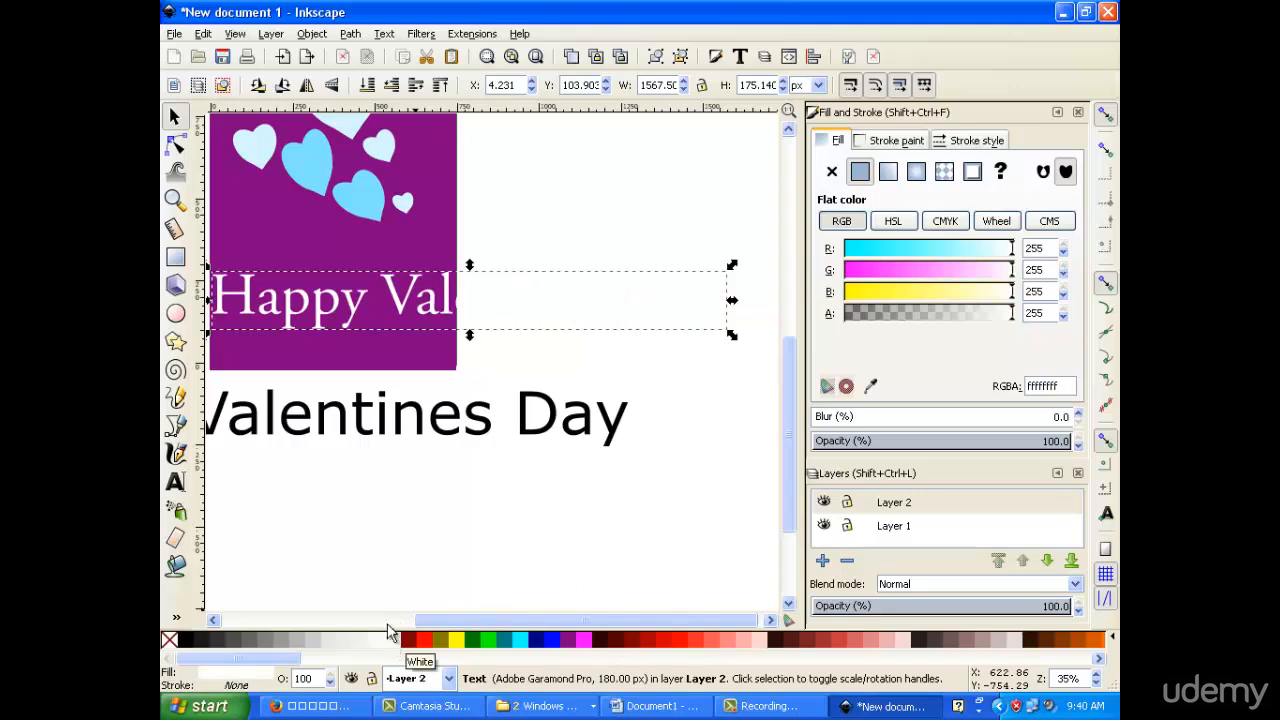
Step: Narrow the white greeting to about 702 px wide so it fits the purple page, and move it slightly down
scroll(437, 443, "up", 2)
left_click_drag(732, 410, 447, 399)
left_click_drag(335, 368, 339, 390)
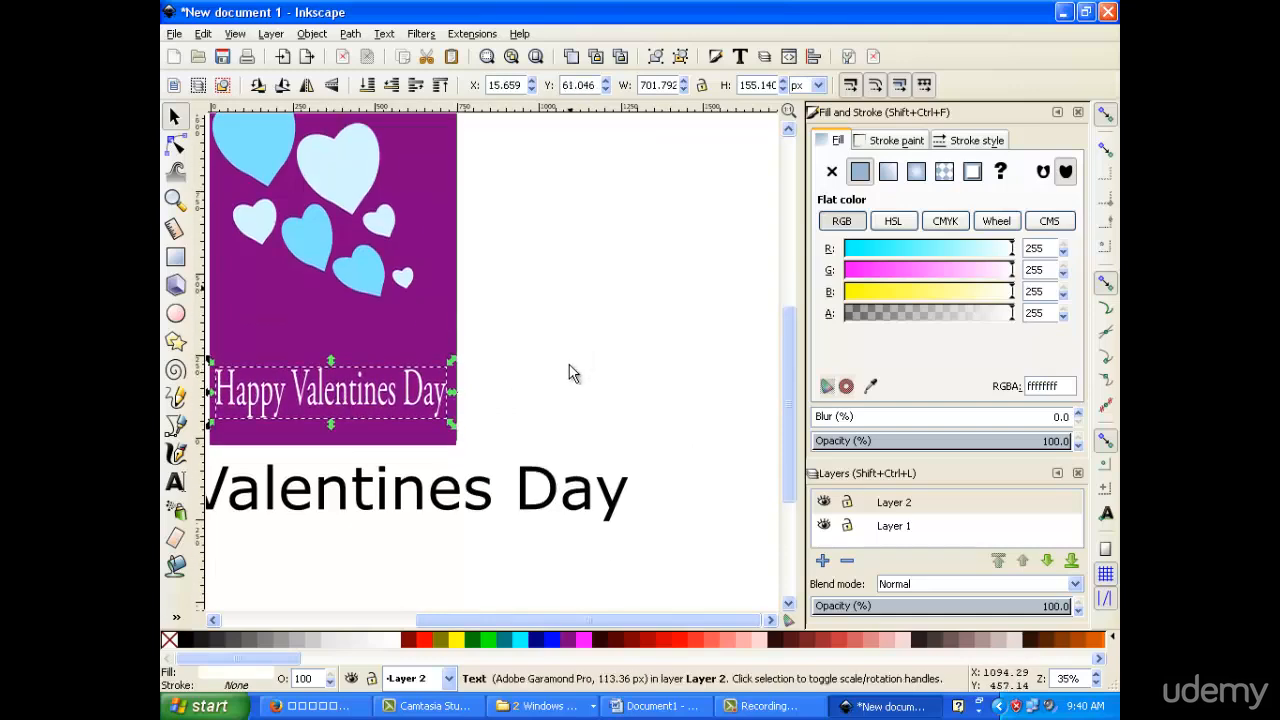
Step: Delete the black "Valentines Day" text below the page
left_click(465, 497)
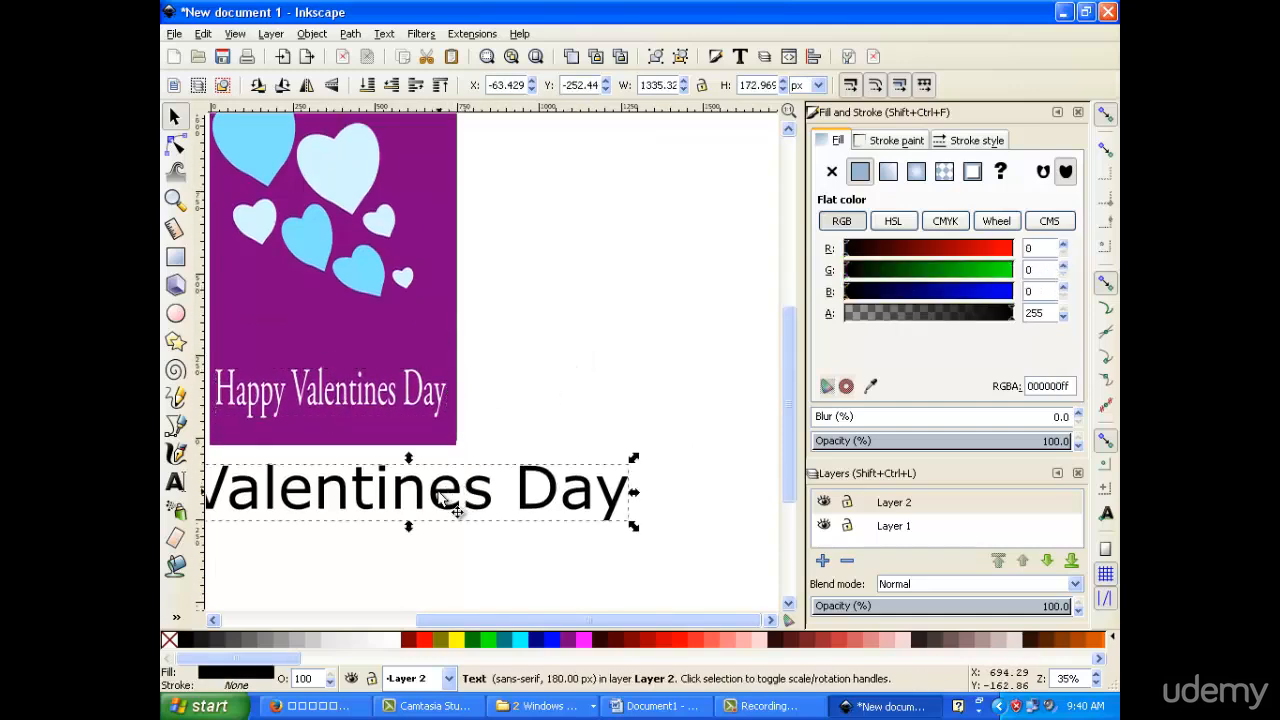
key("Delete")
Step: Nudge the white greeting right and down to about X 21.7, Y 29 px near the card's lower edge, and deselect it
left_click_drag(584, 621, 522, 613)
scroll(590, 512, "up", 3)
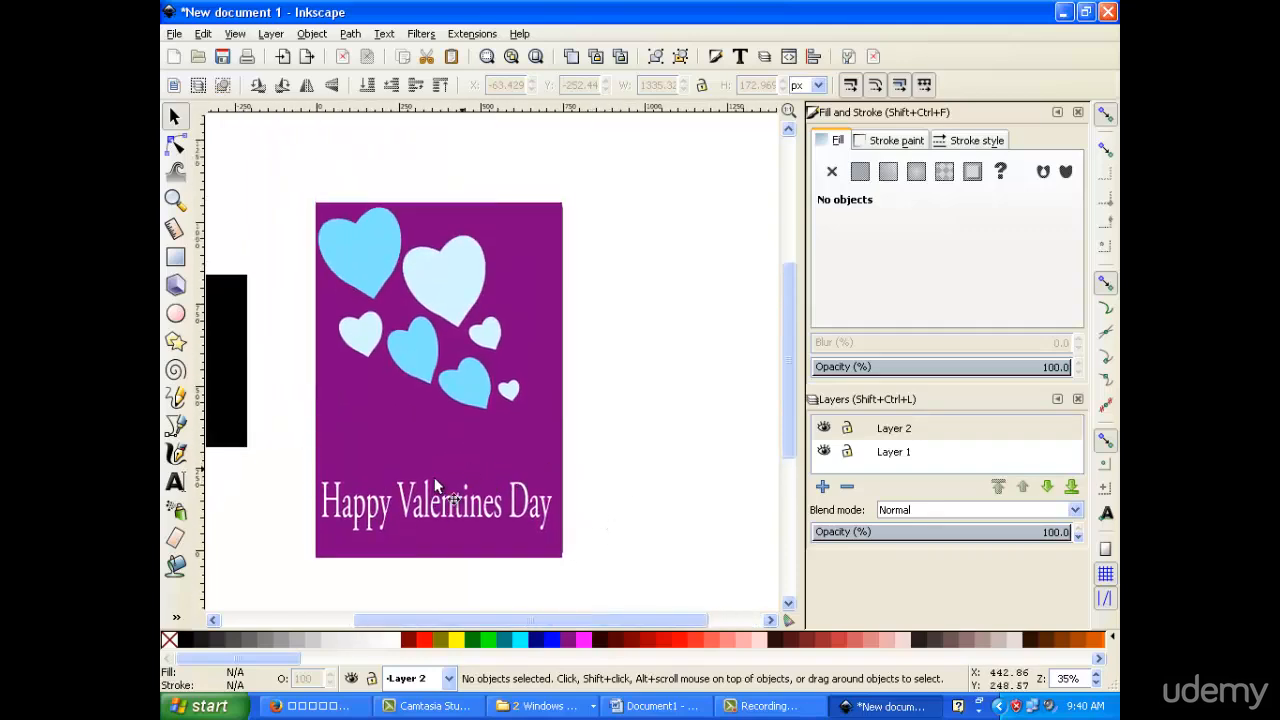
left_click(416, 514)
key("Right")
key("Right")
key("Right")
key("Right")
key("Down")
key("Down")
key("Down")
key("Down")
key("Down")
key("Down")
key("Down")
key("Down")
key("Down")
key("Down")
key("Down")
key("Down")
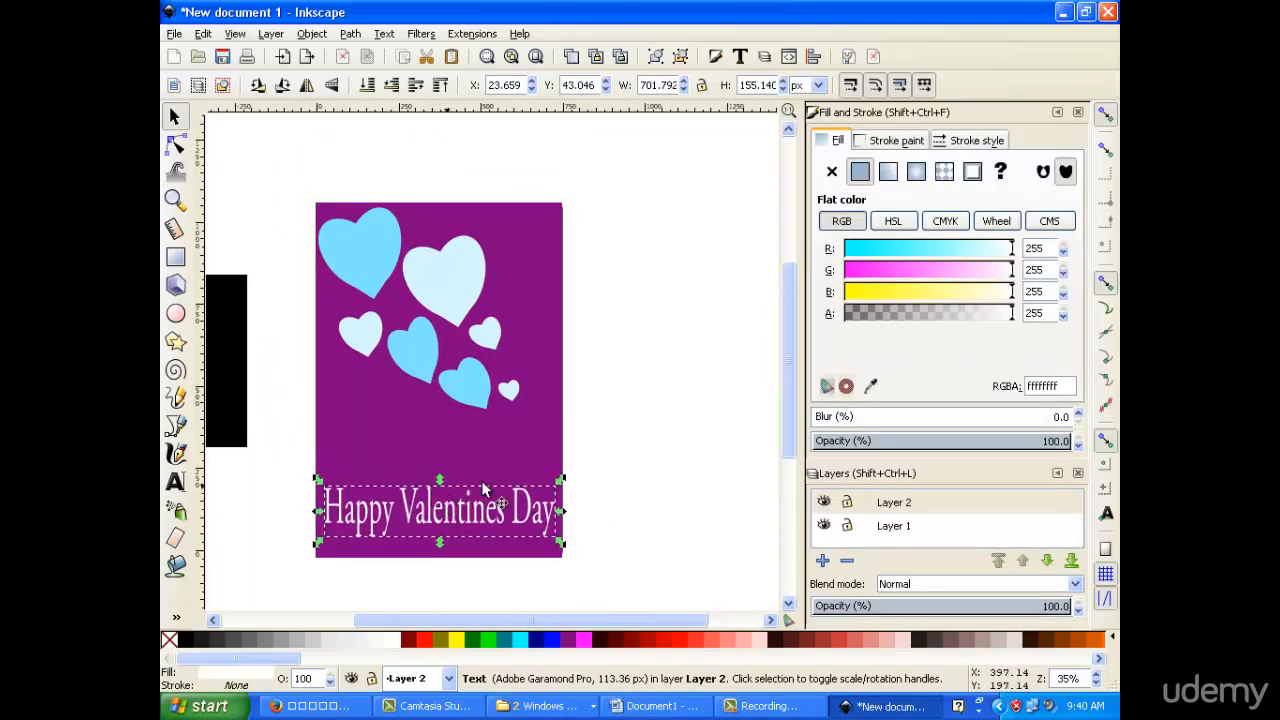
key("Down")
key("Down")
key("Down")
key("Down")
key("Left")
left_click(591, 432)
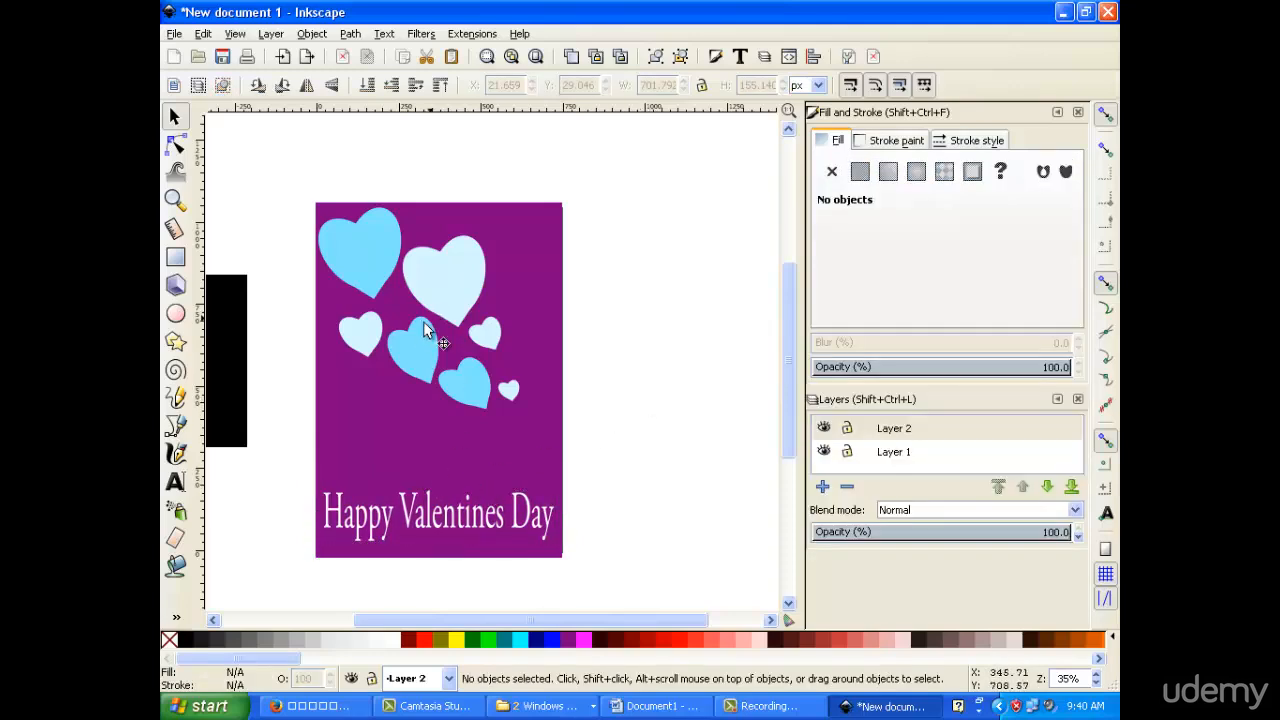
Step: Duplicate the smallest pale blue heart and move the copy down just below the original
left_click(462, 372)
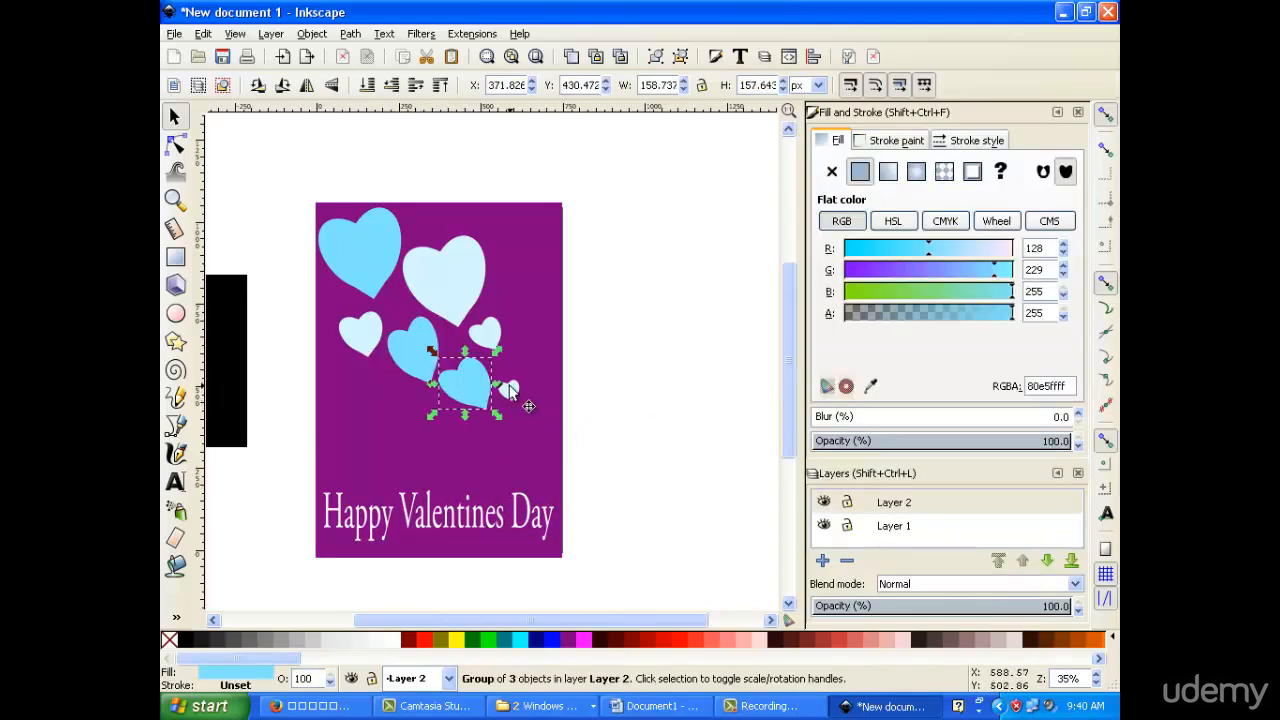
left_click(510, 388)
right_click(511, 390)
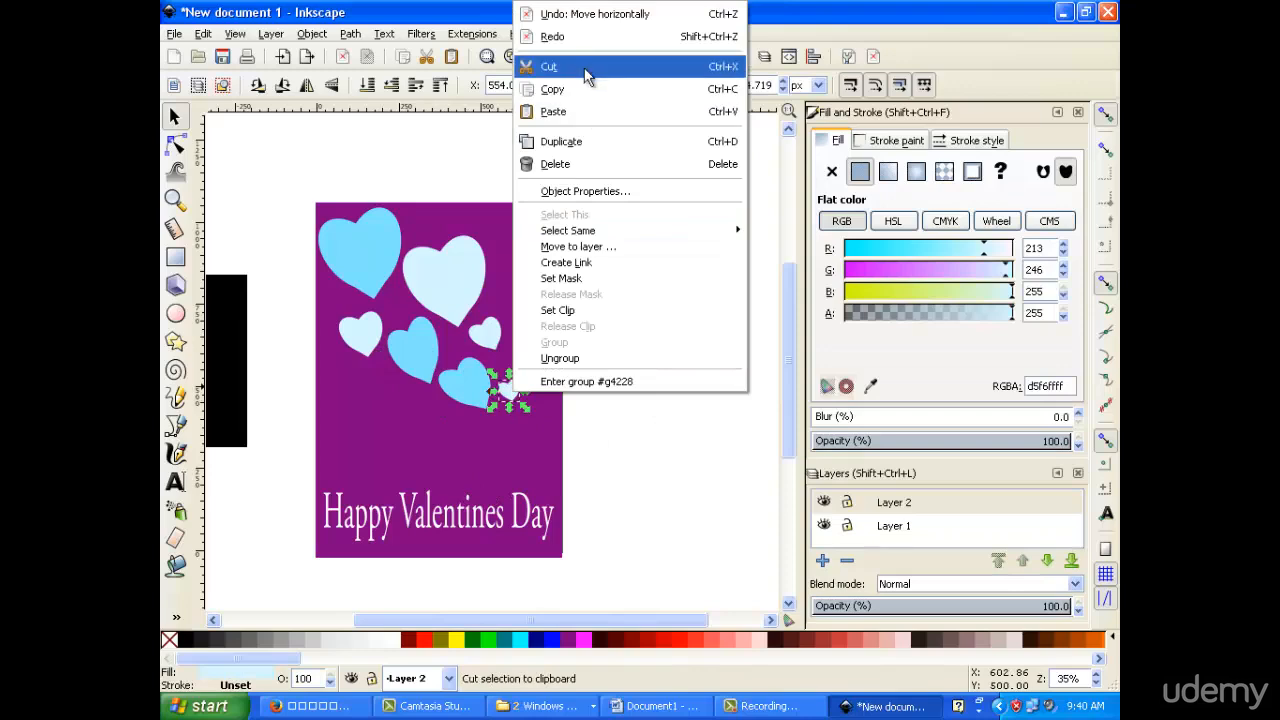
left_click(580, 141)
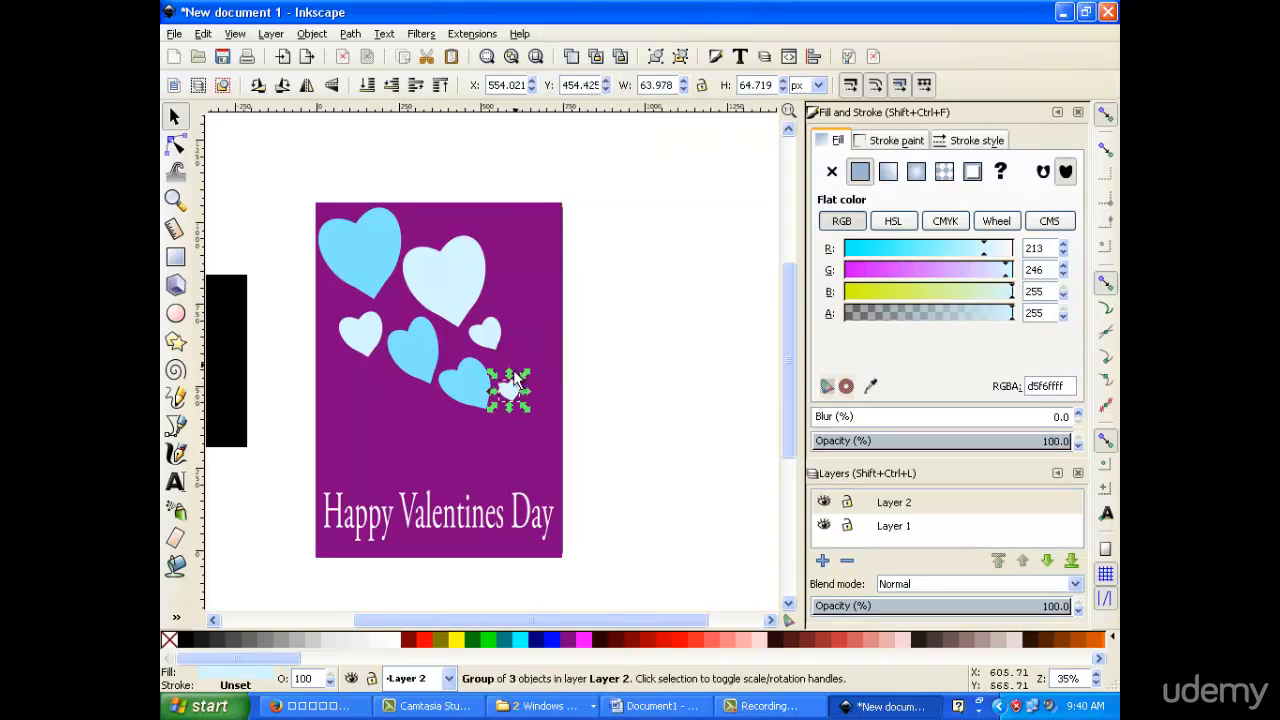
left_click_drag(512, 390, 512, 440)
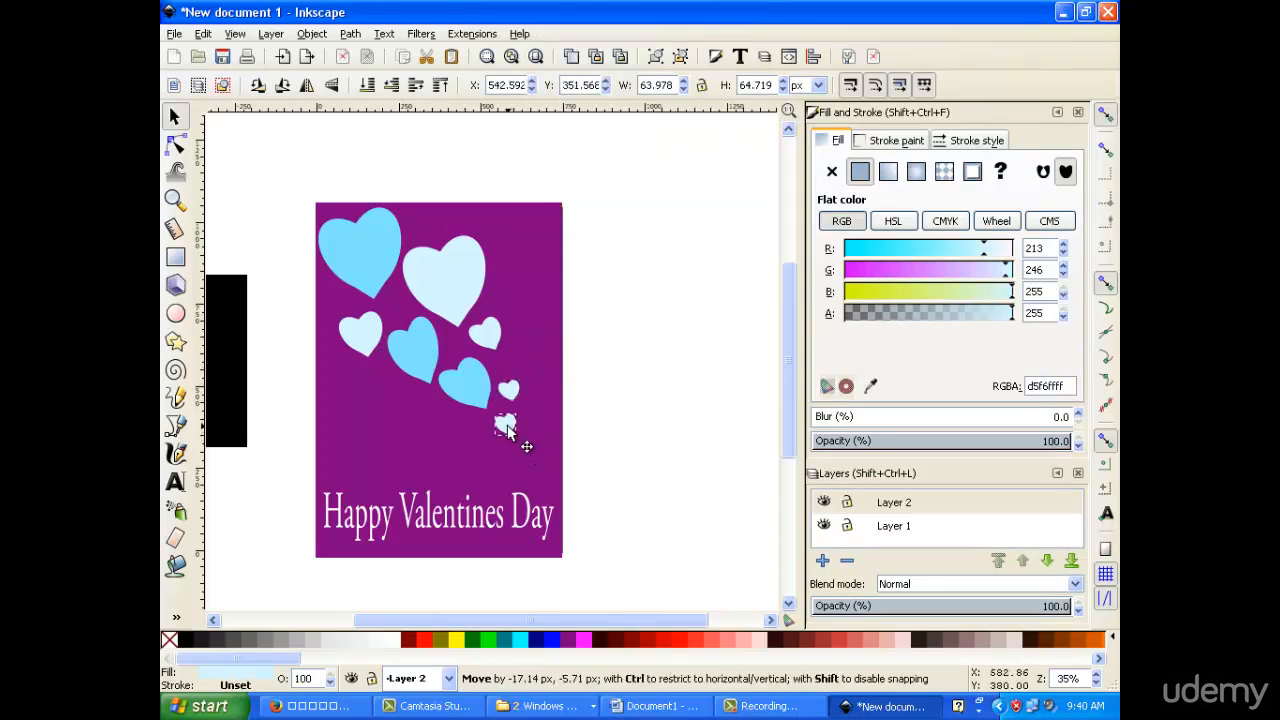
Step: Duplicate the lowest large blue heart, shrink the copy to about 42 by 52 px, and place it beside the lowest pale heart
left_click(472, 390)
right_click(472, 392)
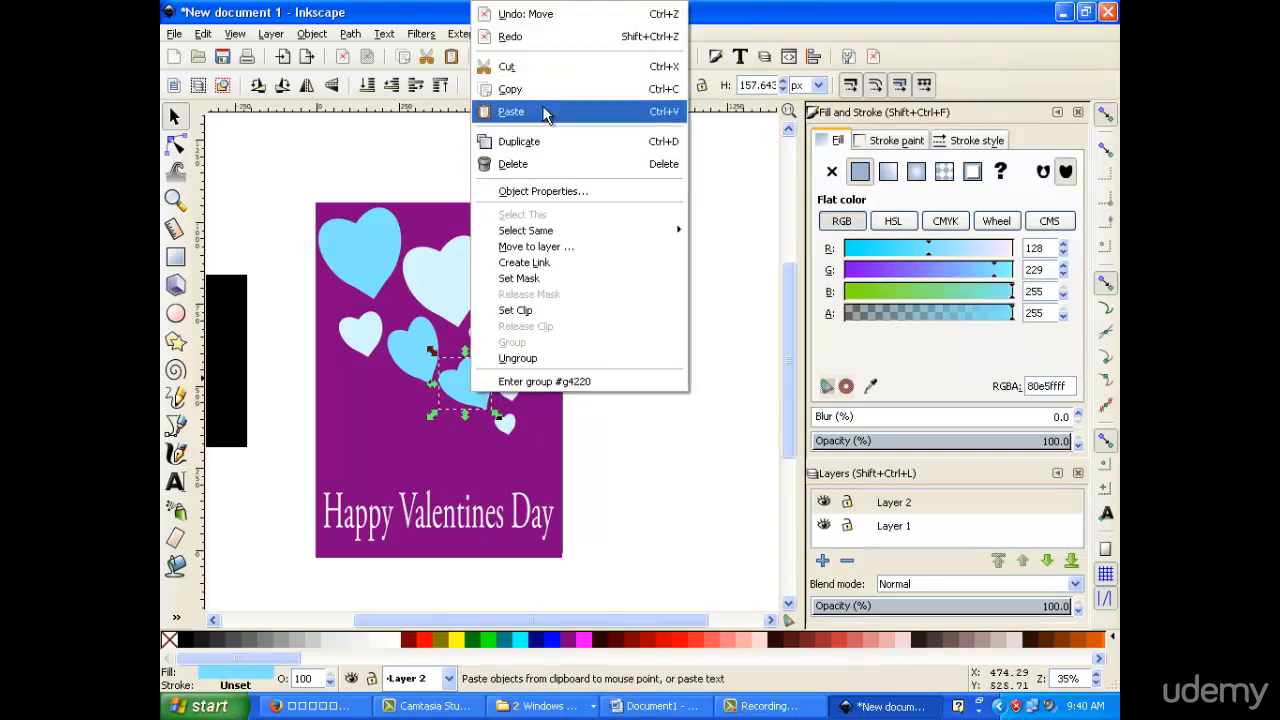
left_click(560, 141)
left_click_drag(475, 390, 548, 449)
left_click(668, 393)
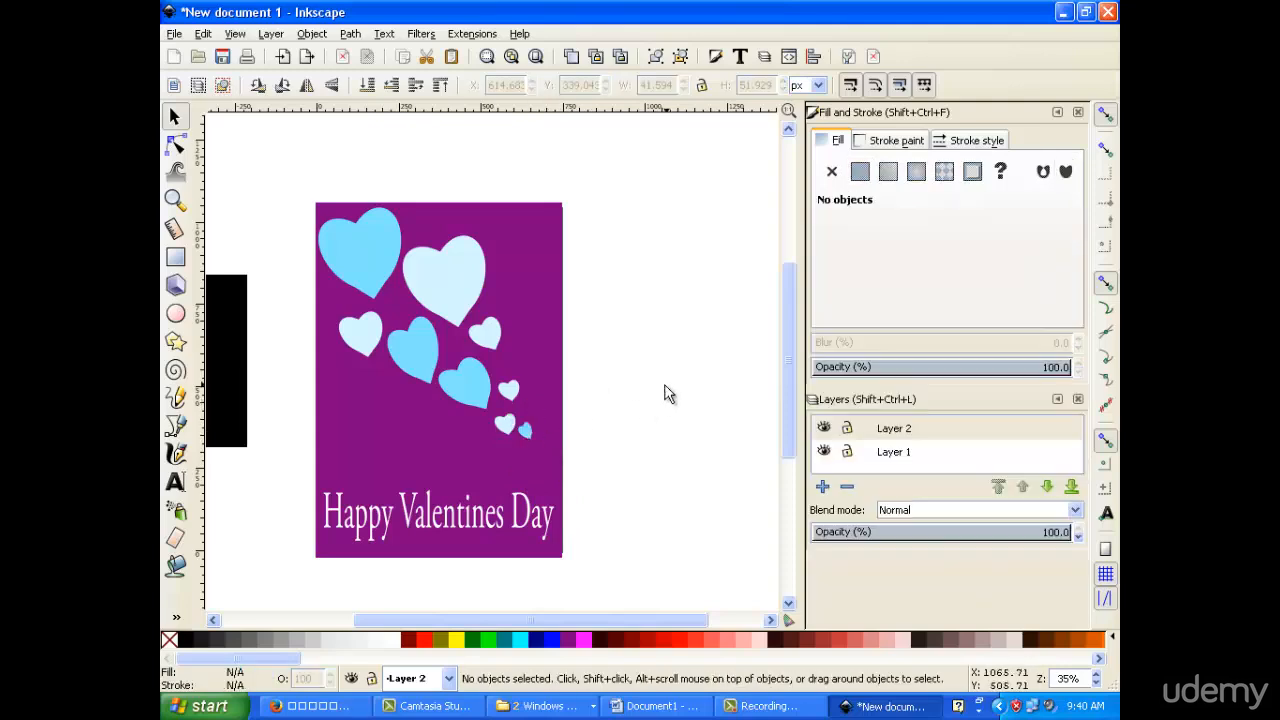
Step: Move the white "Happy Valentines Day" greeting up to about Y 71 px and deselect it
left_click(491, 522)
left_click_drag(491, 521, 491, 516)
key("Down")
key("Down")
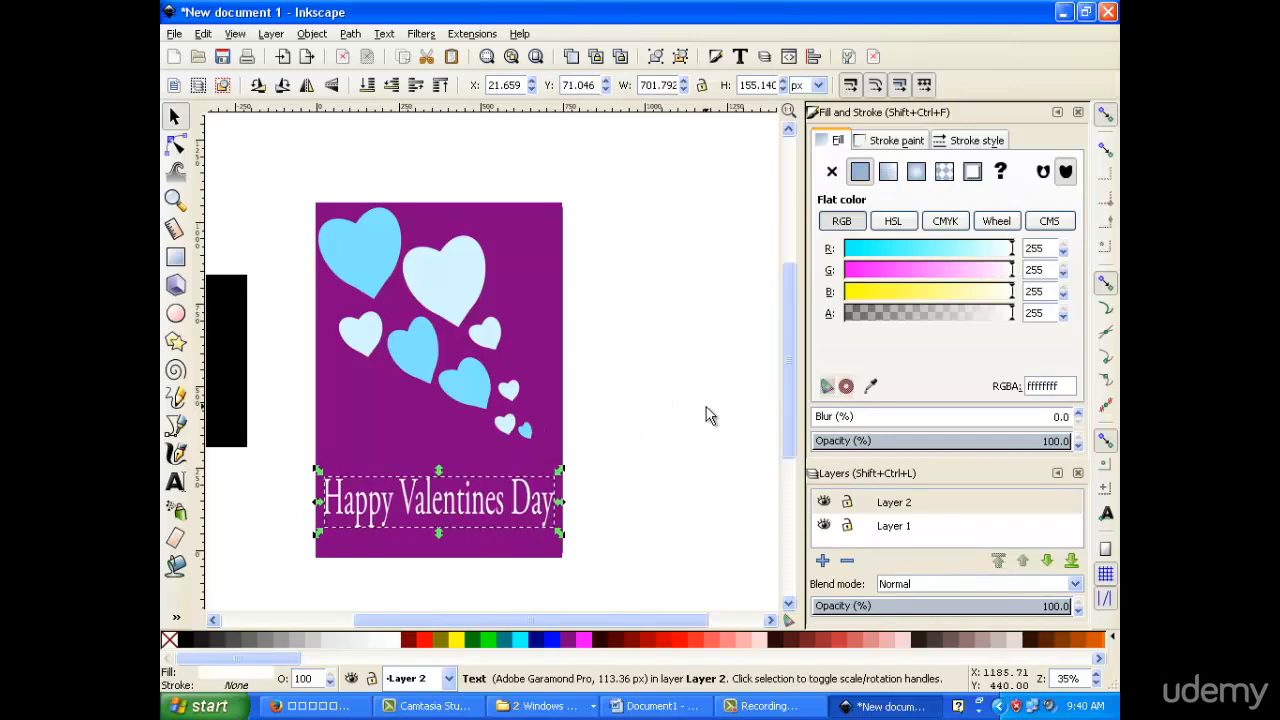
left_click(698, 402)
scroll(664, 375, "down", 2)
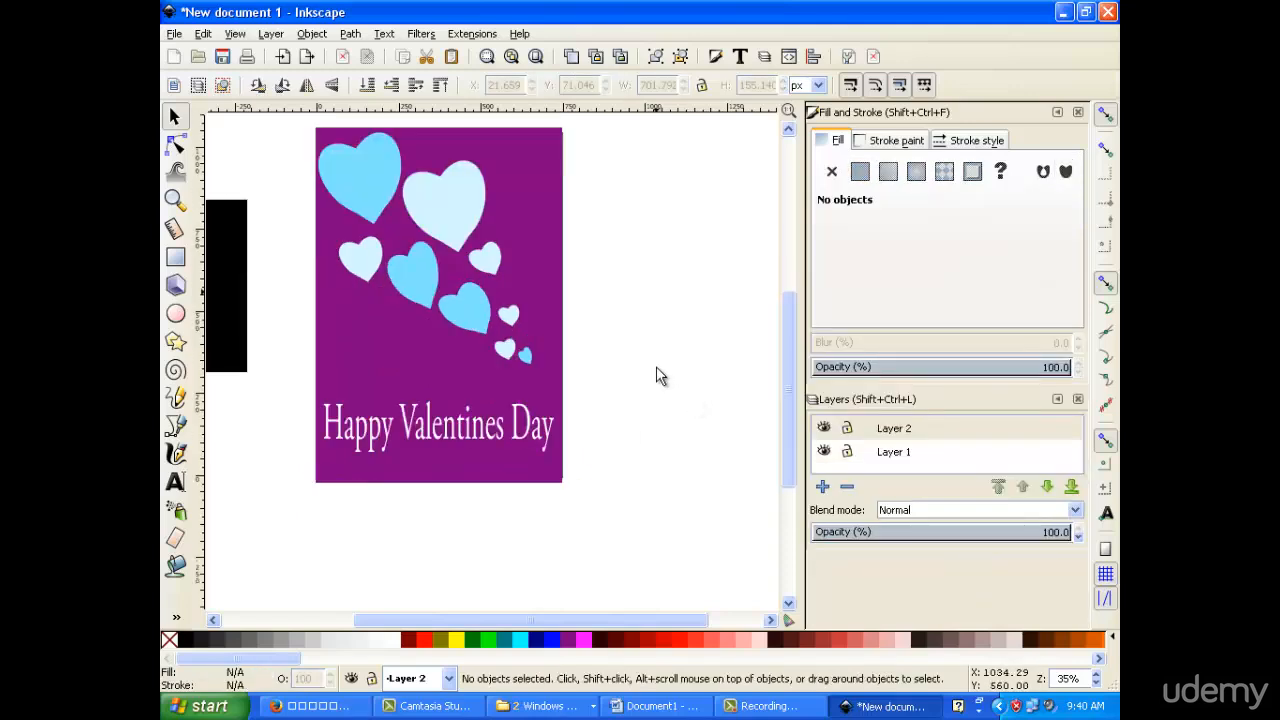
scroll(656, 366, "up", 1)
left_click_drag(669, 620, 636, 622)
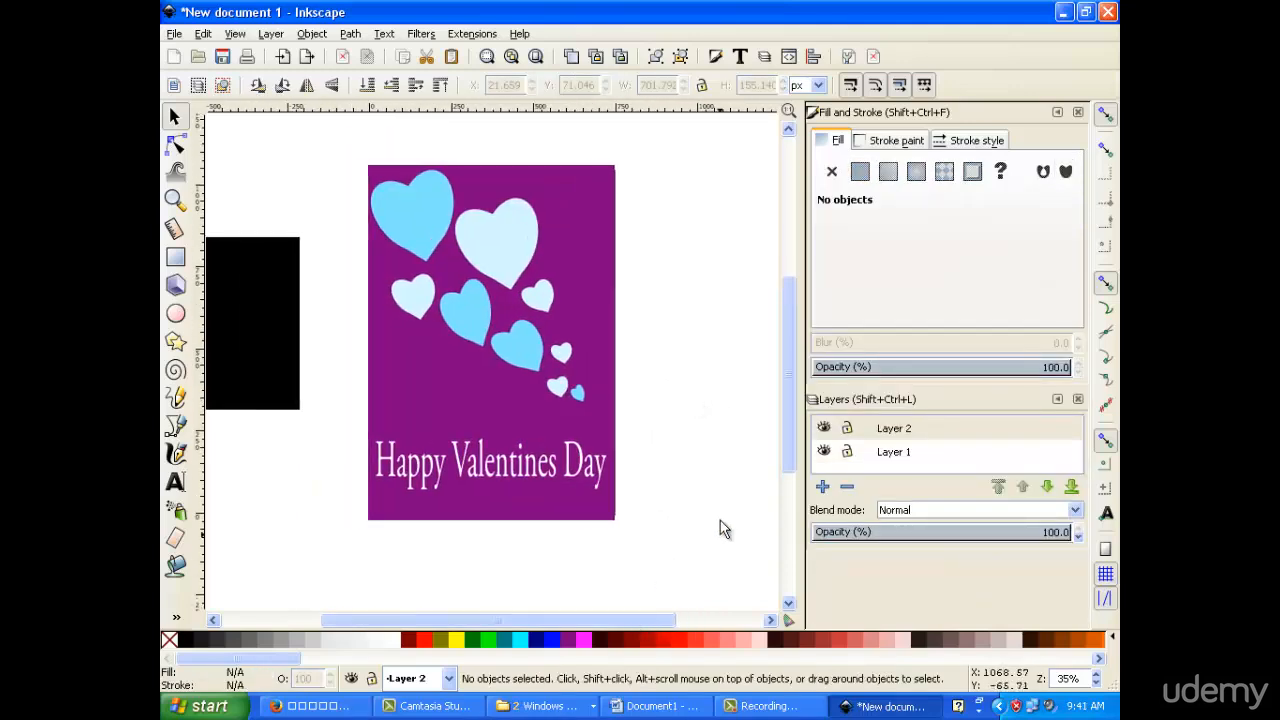
scroll(700, 500, "up", 1)
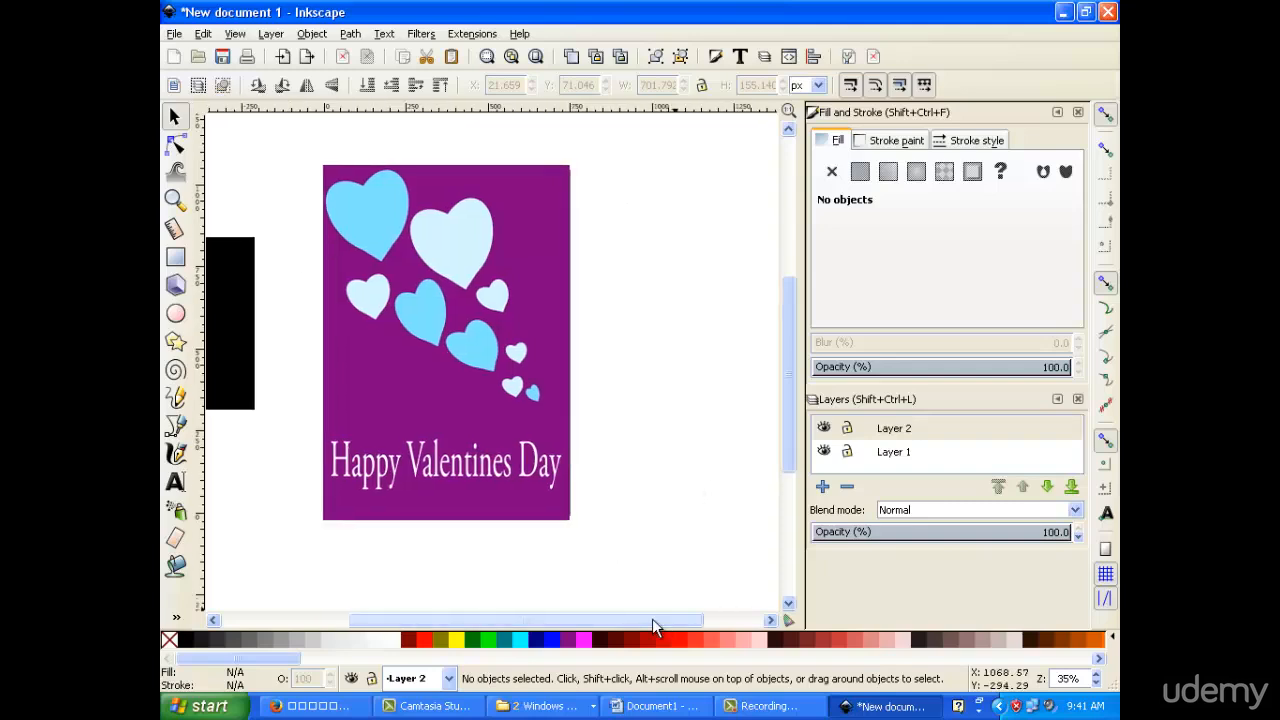
left_click_drag(653, 620, 636, 621)
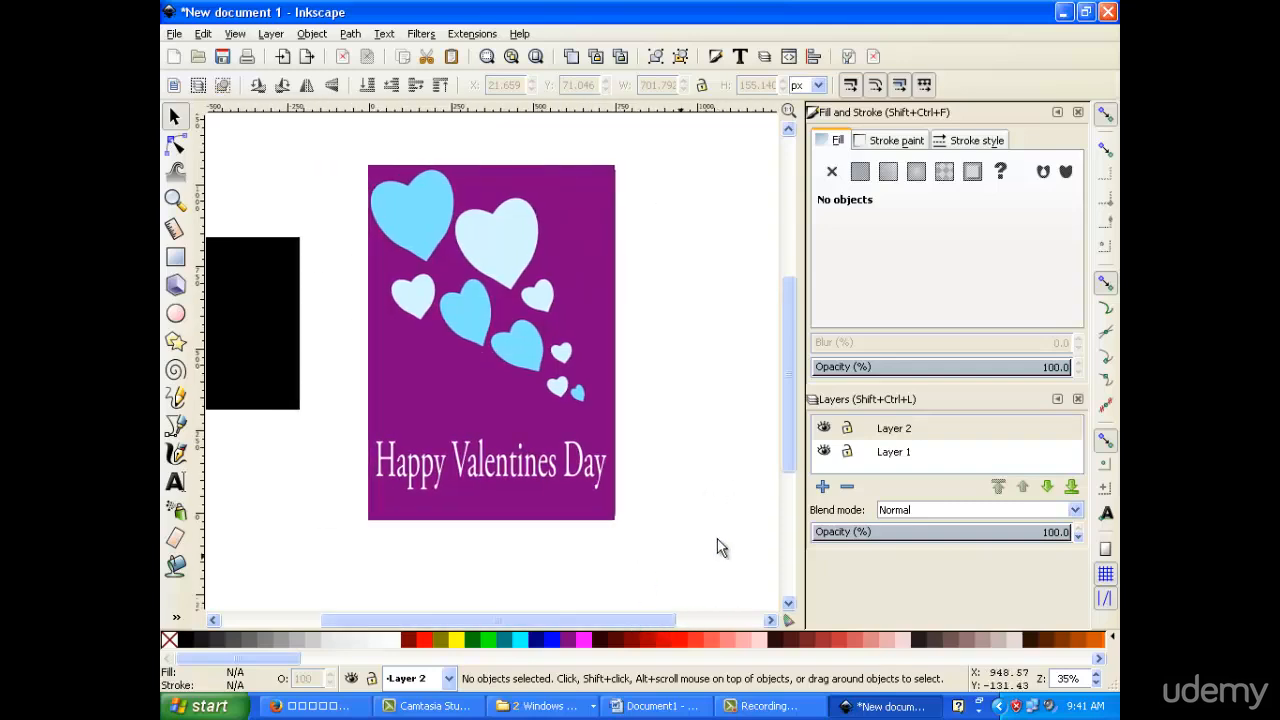